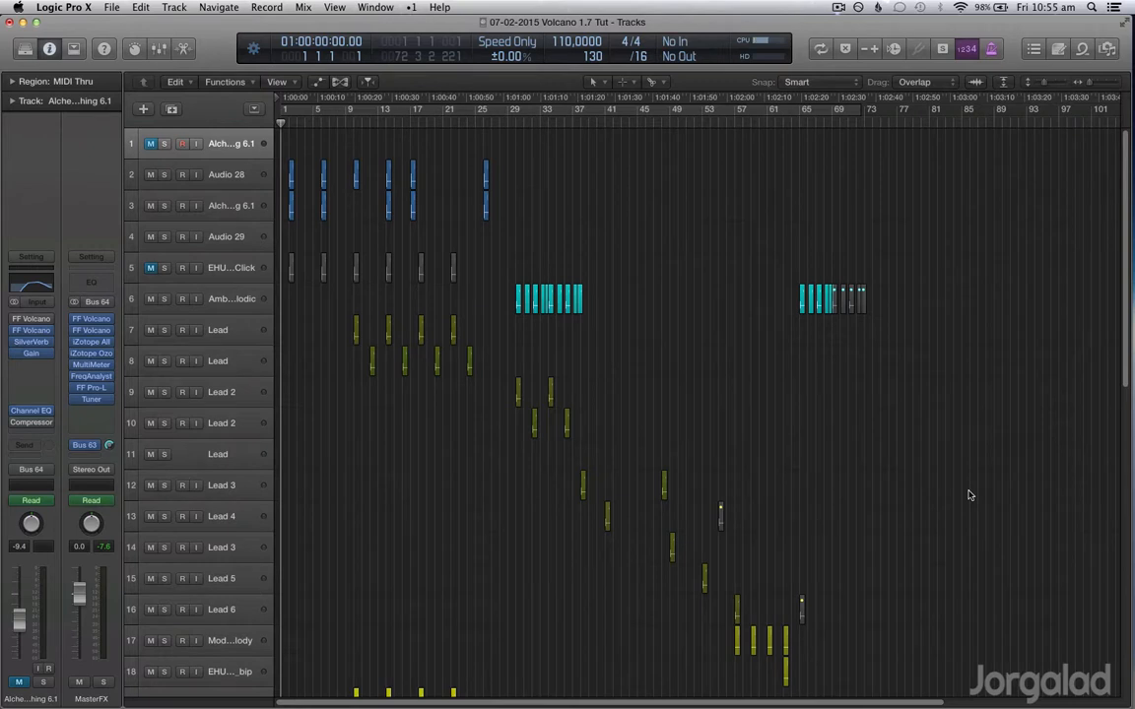
- Examine the Audio Units manufacturers available for an empty insert slot on the first Alchemy track
left_click(46, 389)
mouse_move(94, 551)
mouse_move(189, 372)
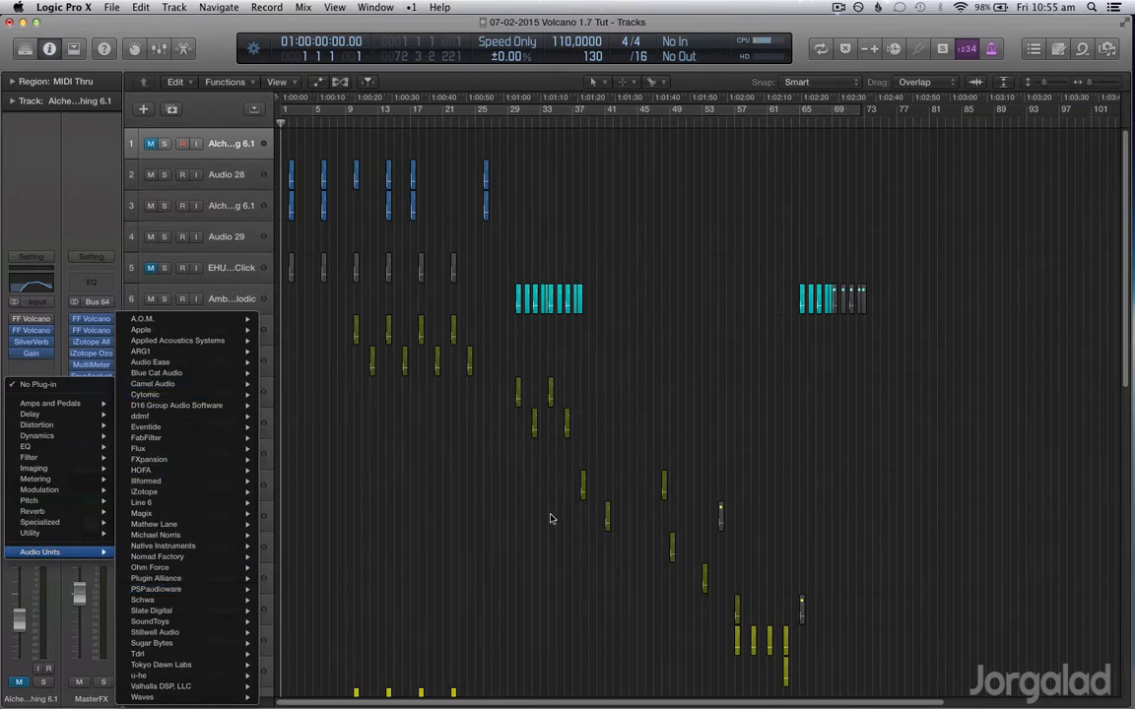
left_click(446, 538)
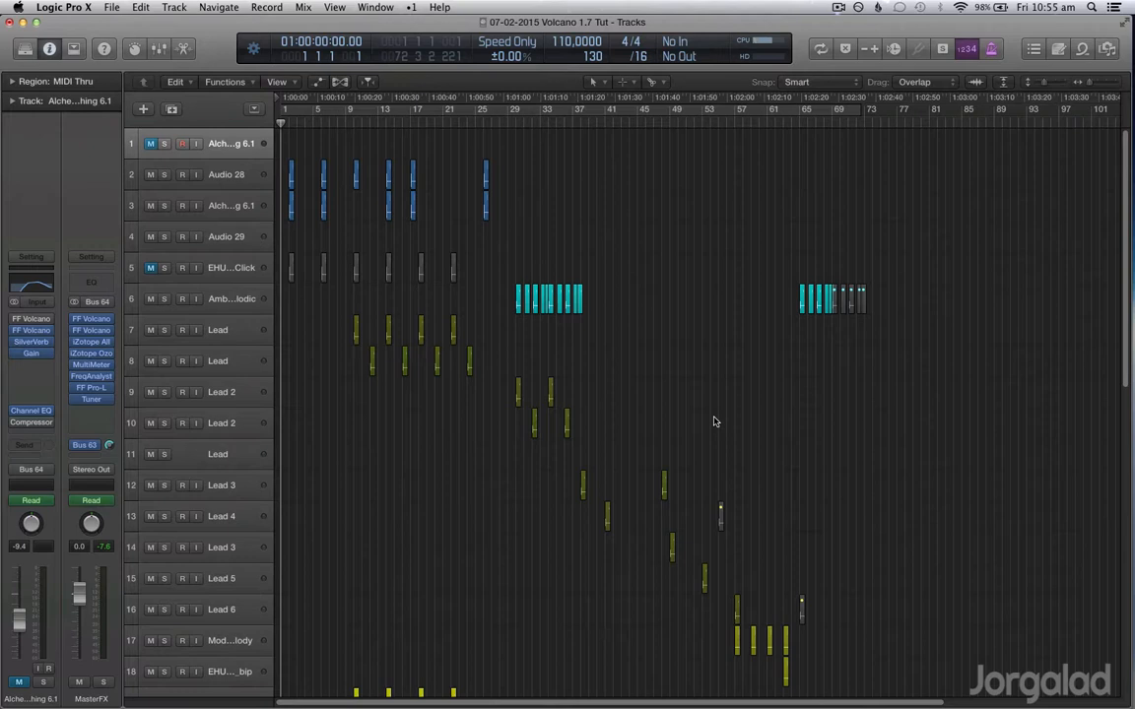
- Select the Audio 28 track with all its regions
left_click(247, 240)
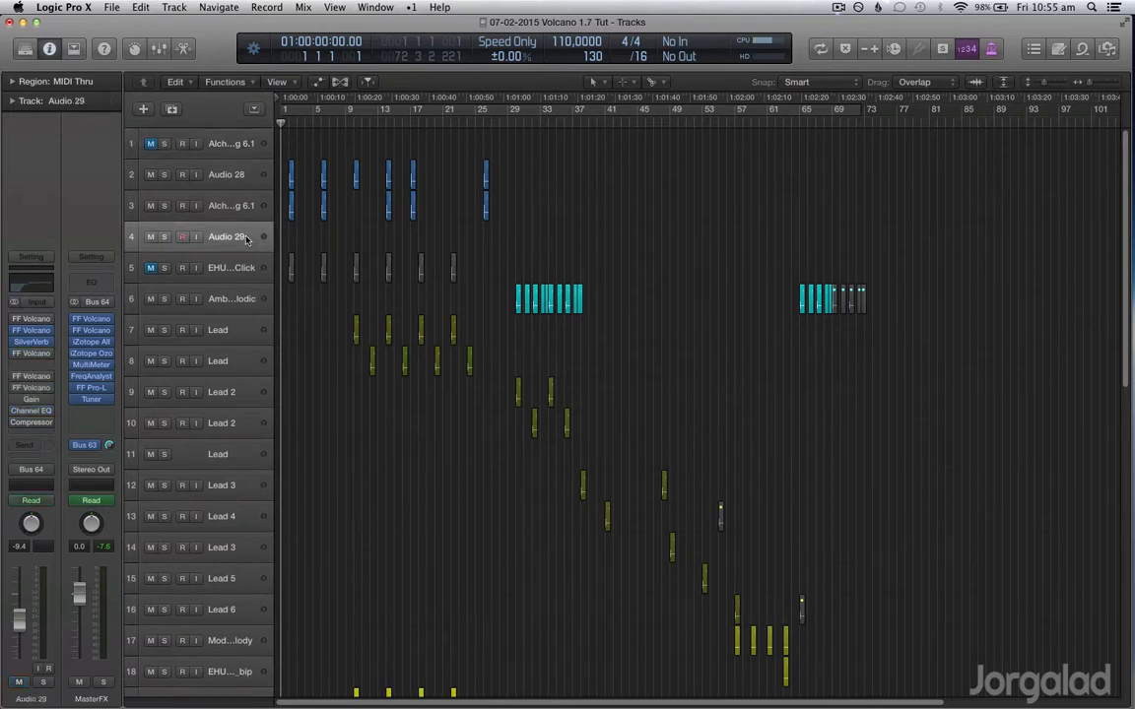
left_click(254, 176)
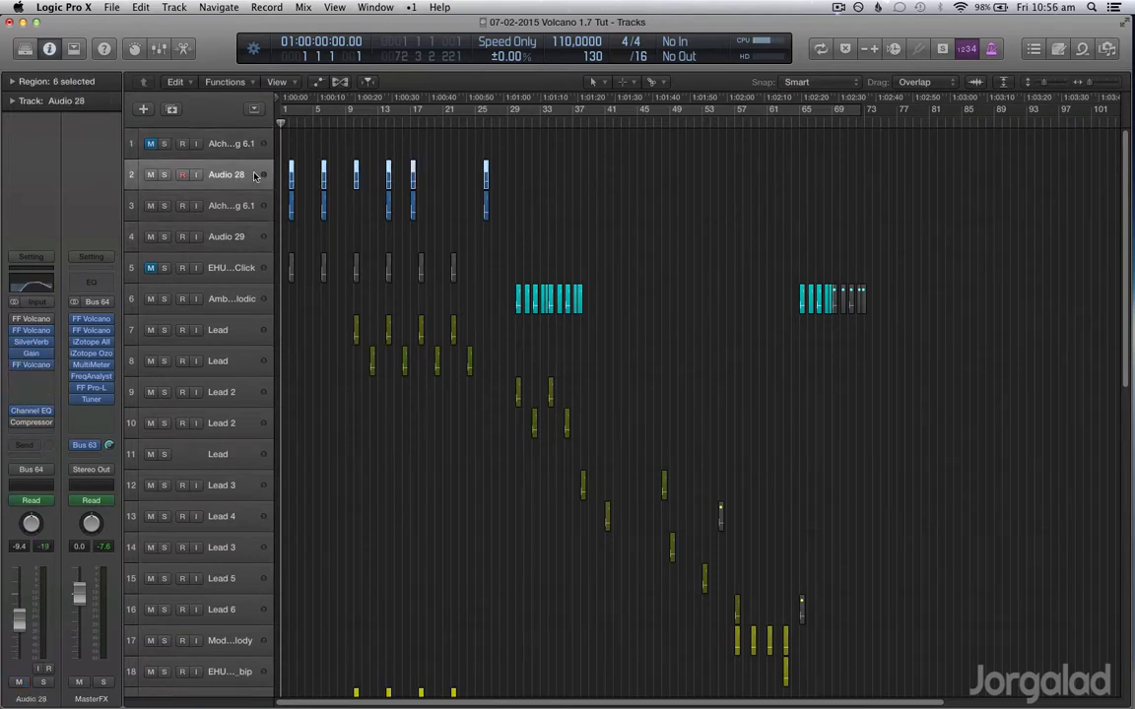
key("super+Right")
key("super+Down")
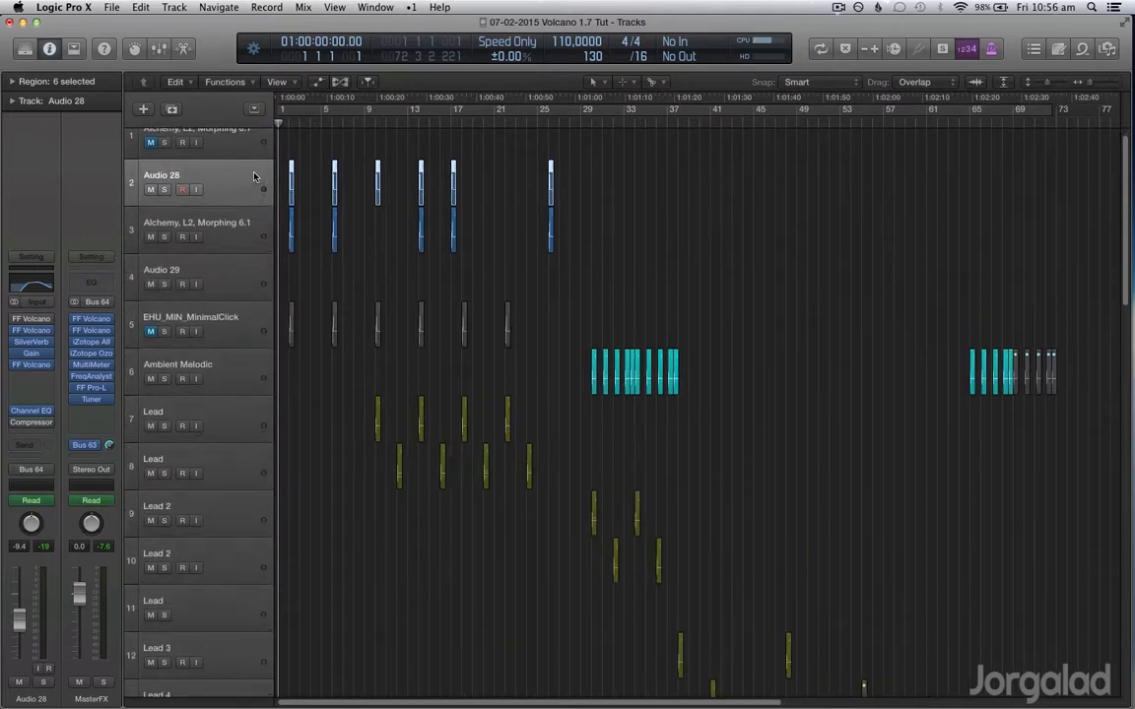
key("super+Right")
scroll(254, 176, "left", 1)
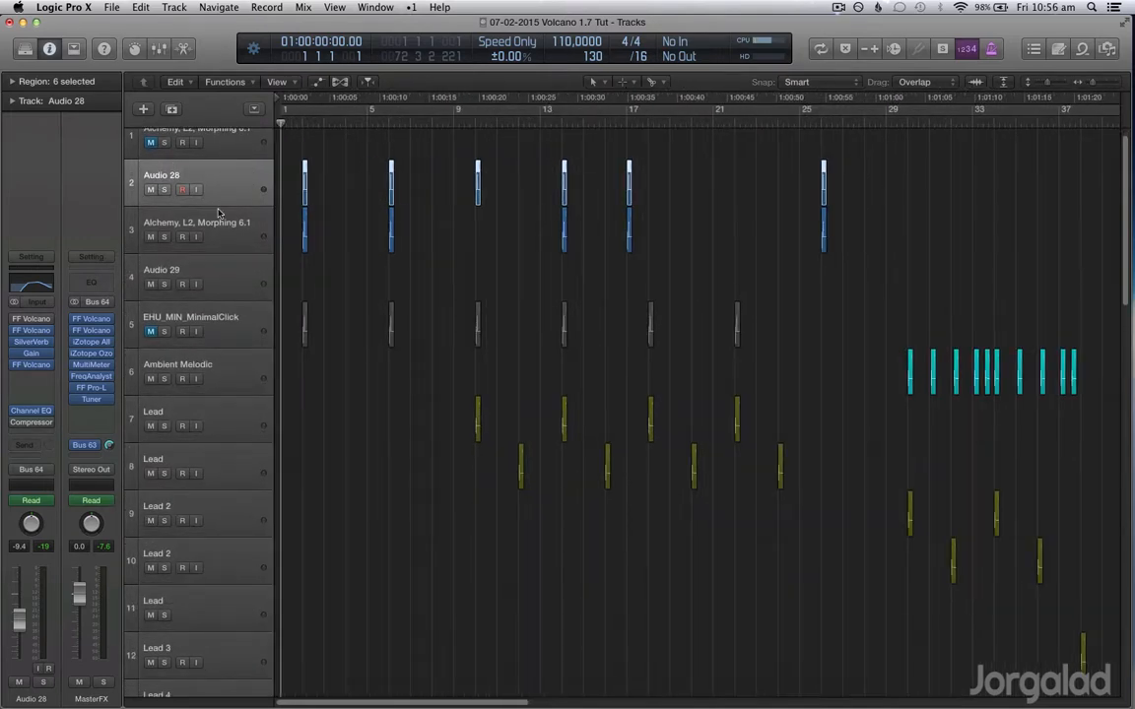
- Examine the filter routing and filter type options in Audio 28's second FF Volcano 2 plug-in and close its window
left_click(31, 332)
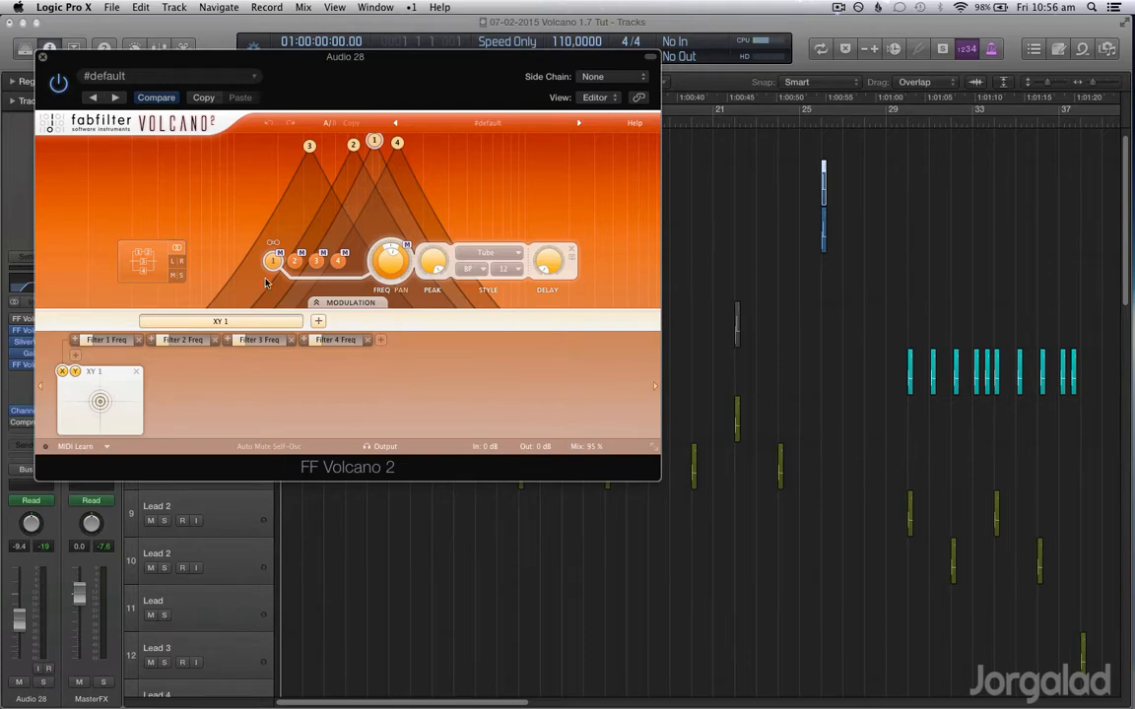
left_click(142, 264)
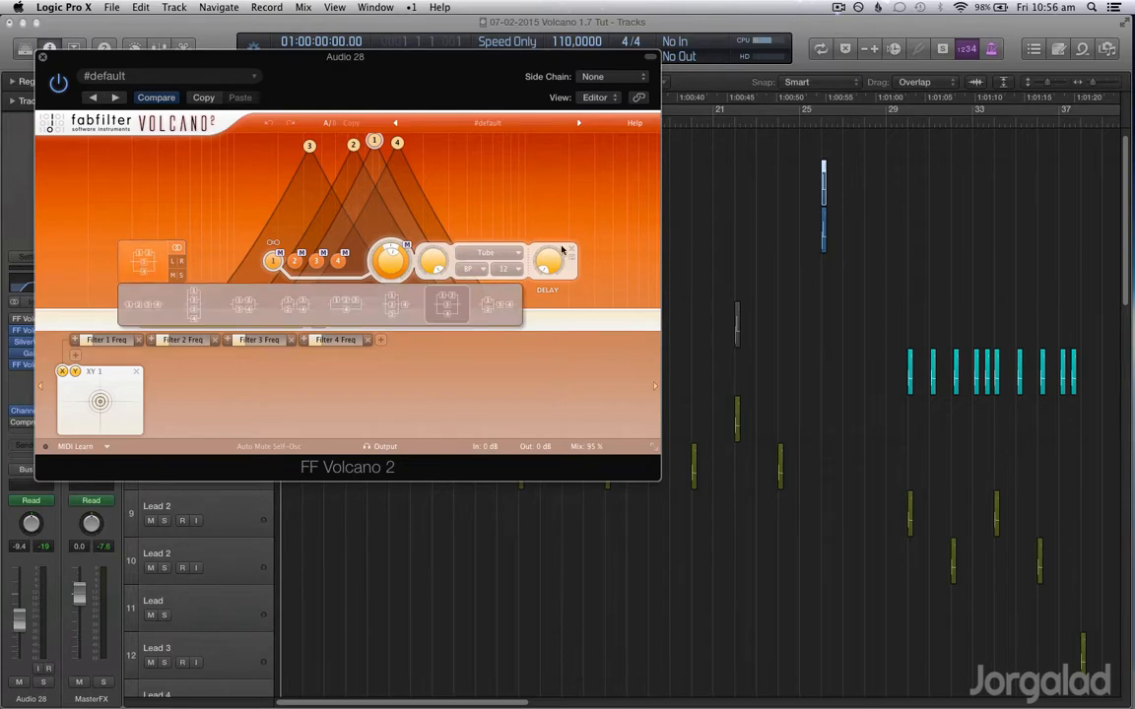
left_click(588, 392)
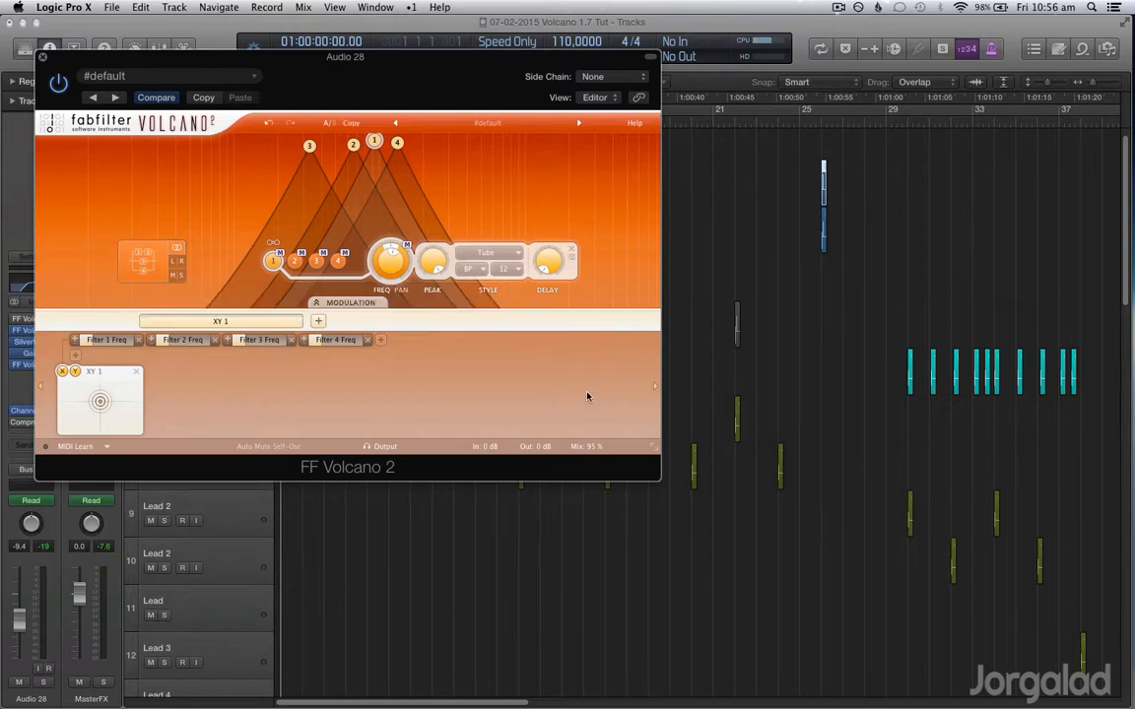
left_click(477, 270)
left_click(520, 364)
left_click(42, 56)
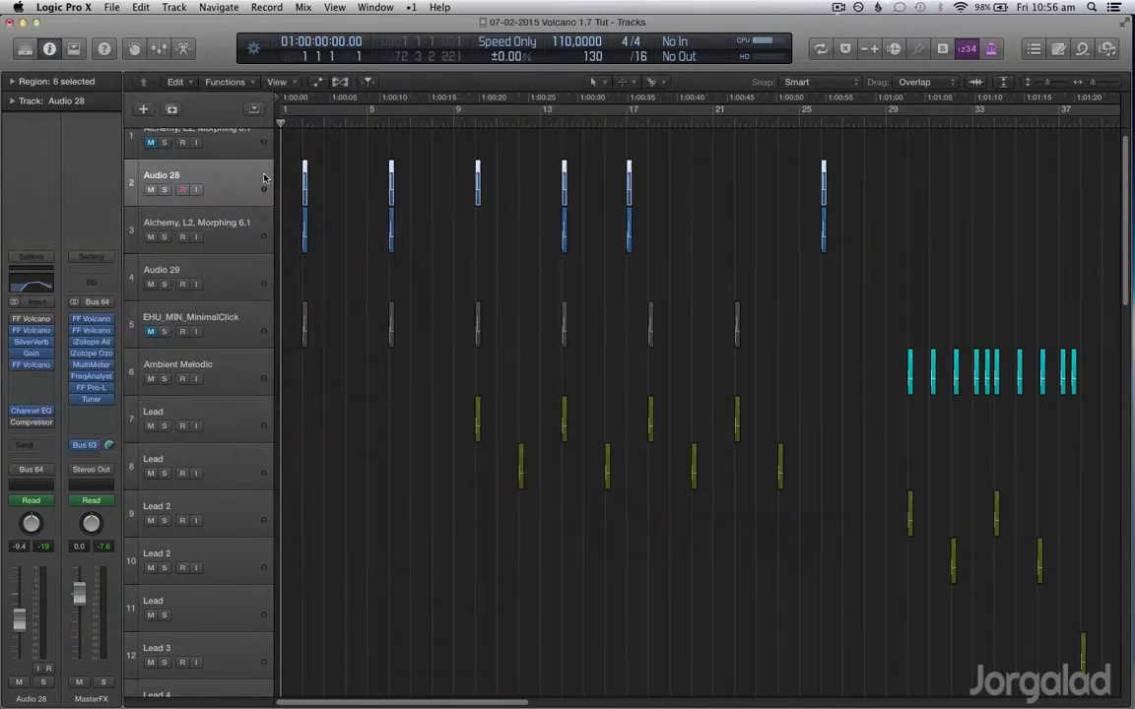
key("super+Right")
key("super+Right")
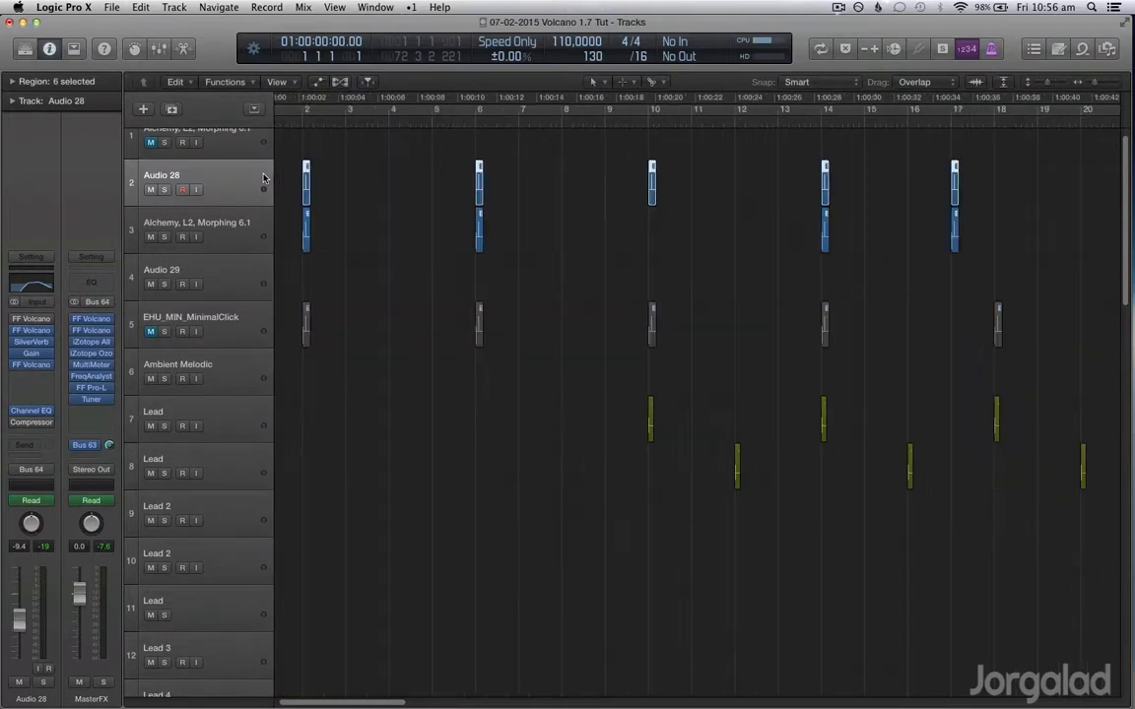
key("super+Left")
key("super+Left")
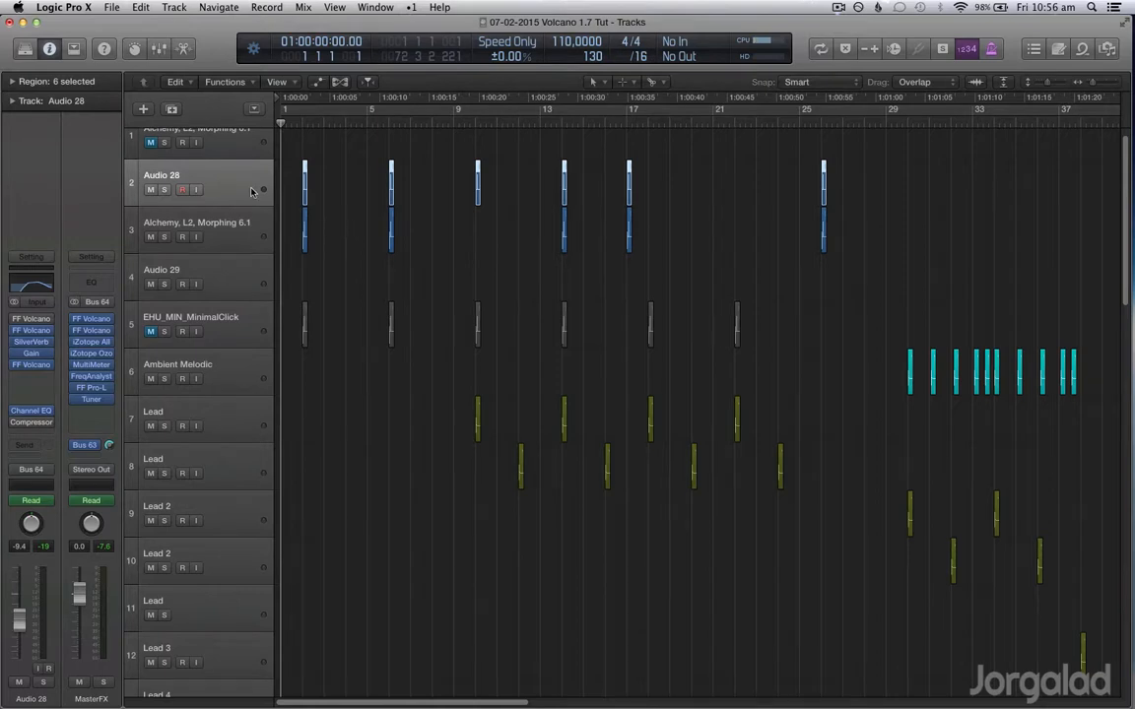
- Solo the selected Audio 28 regions
key("super+Right")
key("super+Right")
key("super+Right")
key("super+Right")
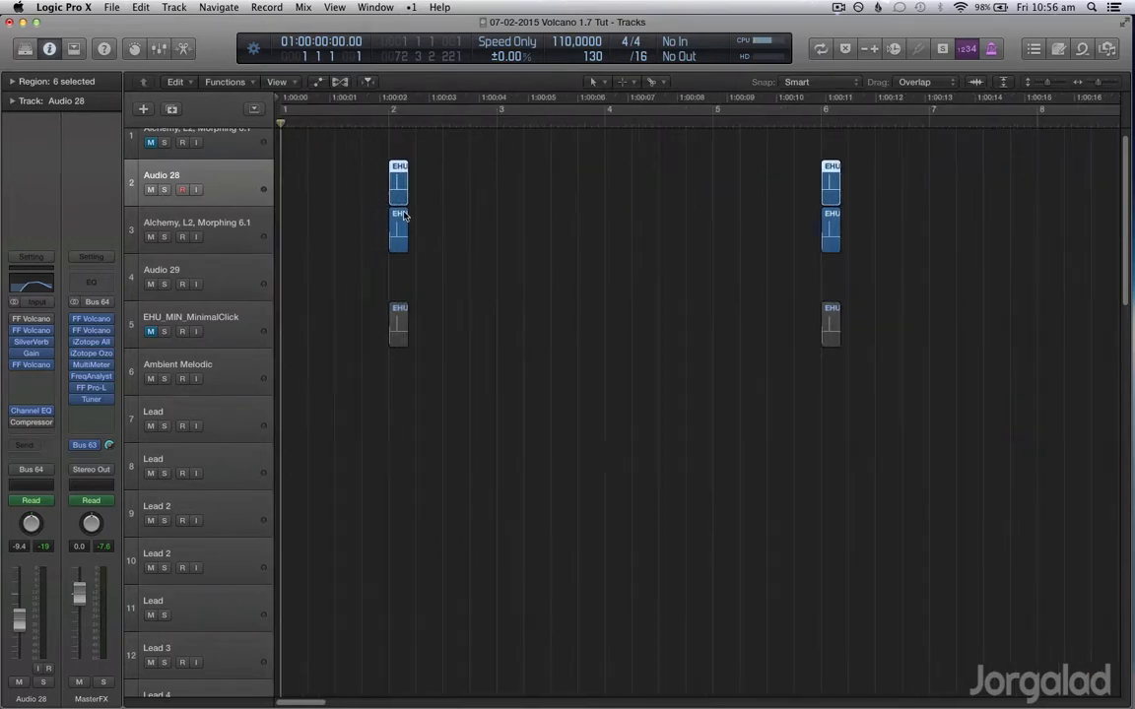
key("ctrl+s")
- Remove the first FF Volcano 2 and the Compressor from Audio 28's inserts
left_click(50, 319)
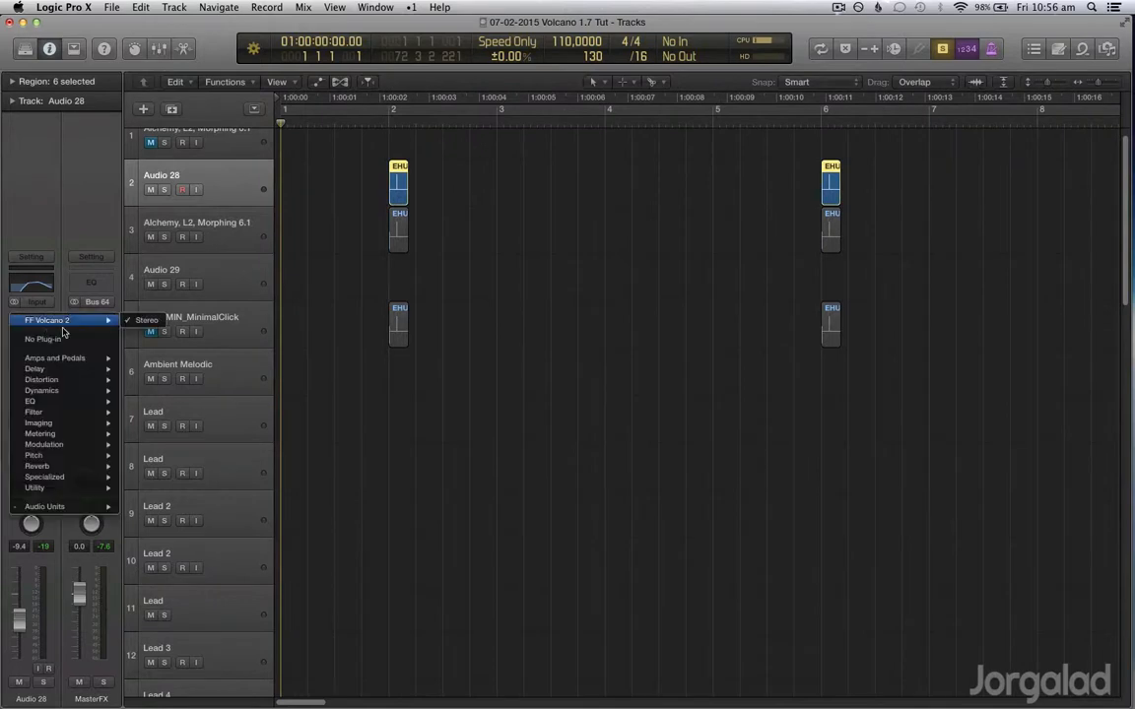
left_click(65, 338)
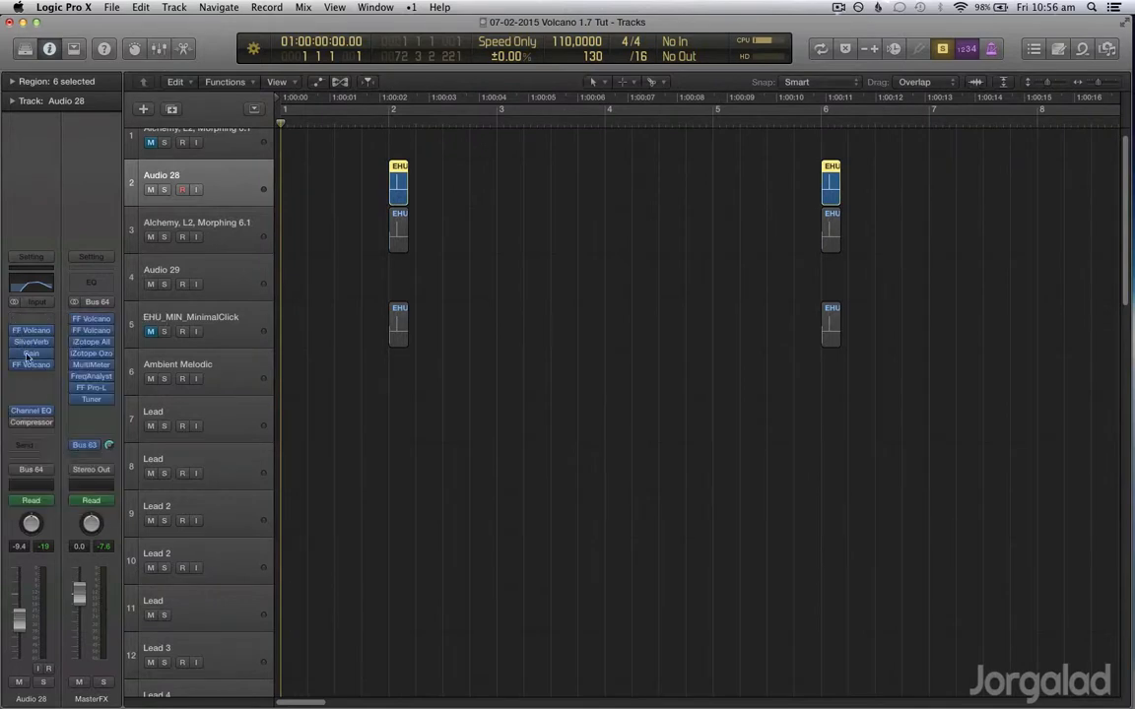
left_click(50, 426)
left_click(61, 446)
- Bypass all remaining inserts on Audio 28: both FF Volcano 2 instances, SilverVerb, Gain and Channel EQ
left_click(14, 344)
left_click(15, 376)
left_click(16, 423)
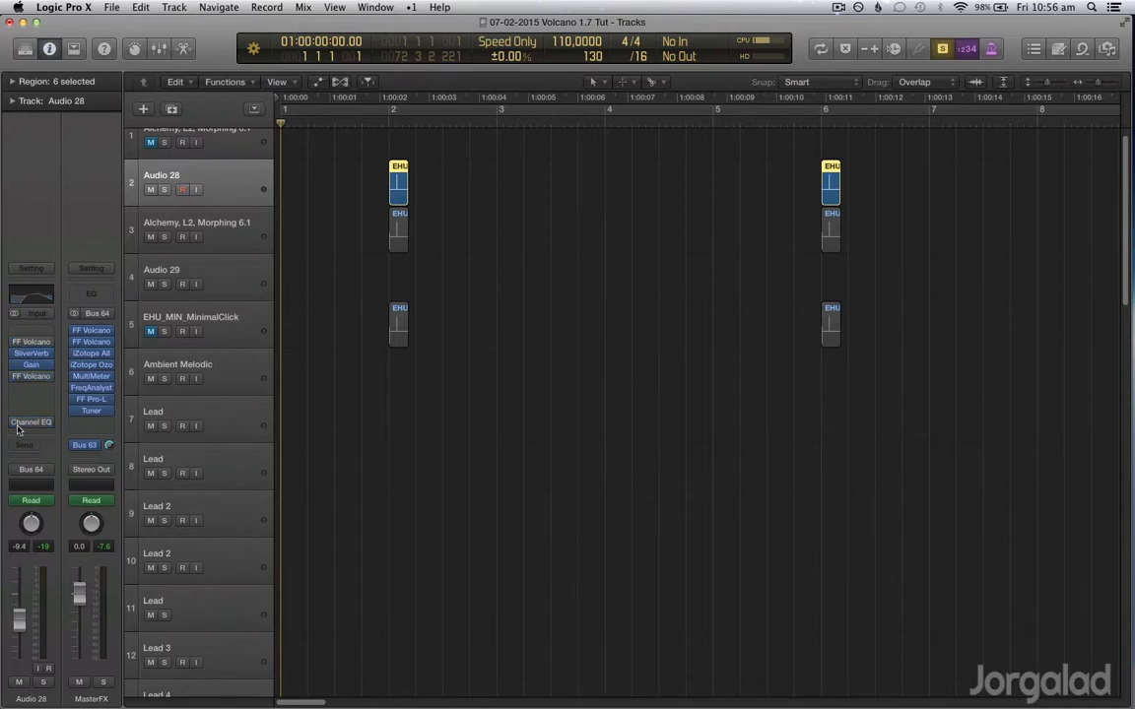
left_click(14, 354)
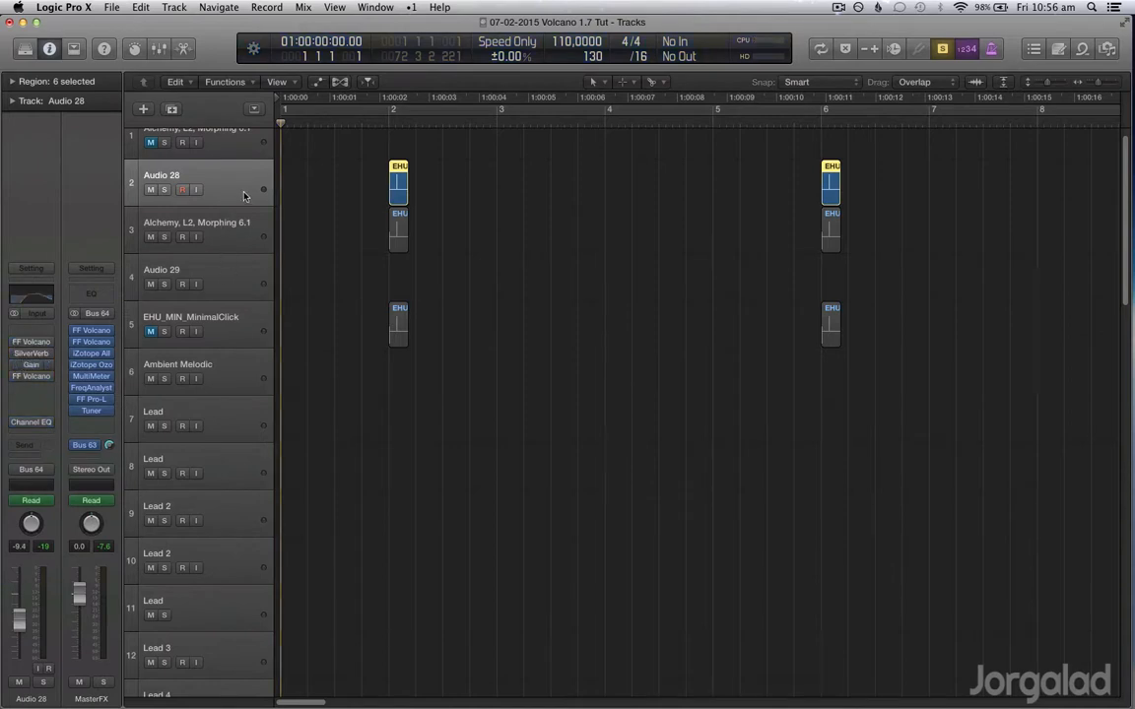
- Play the unprocessed Audio 28 sound from just before bar 2 and stop playback
left_click(366, 122)
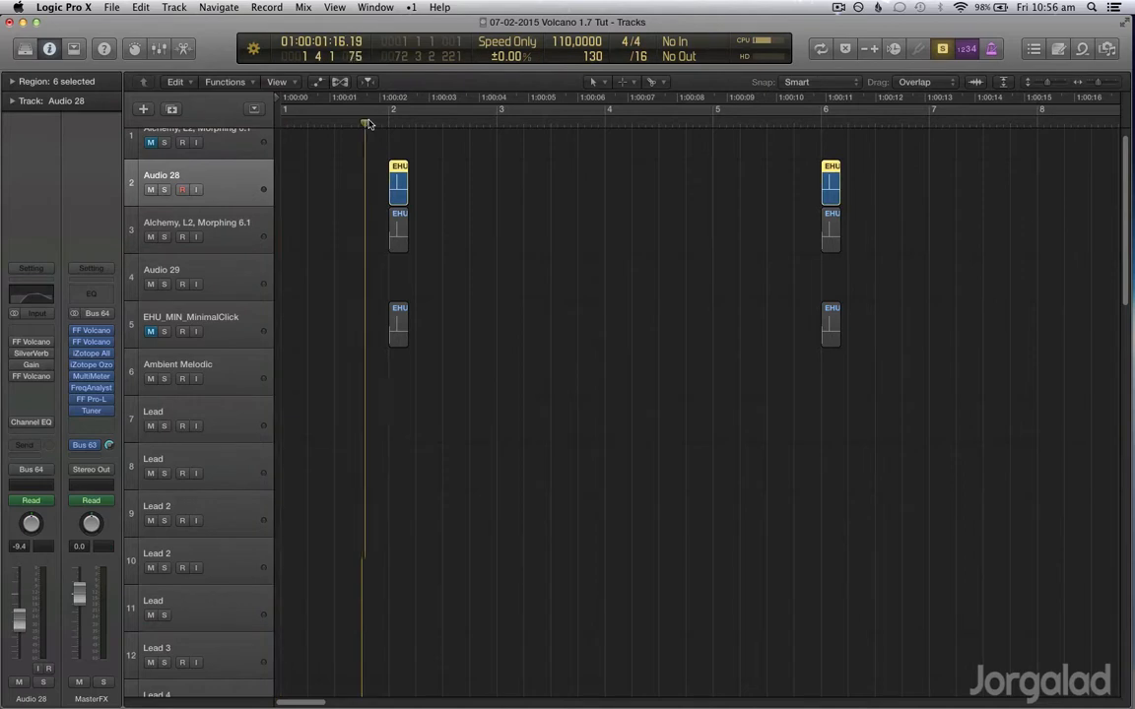
key("space")
key("space")
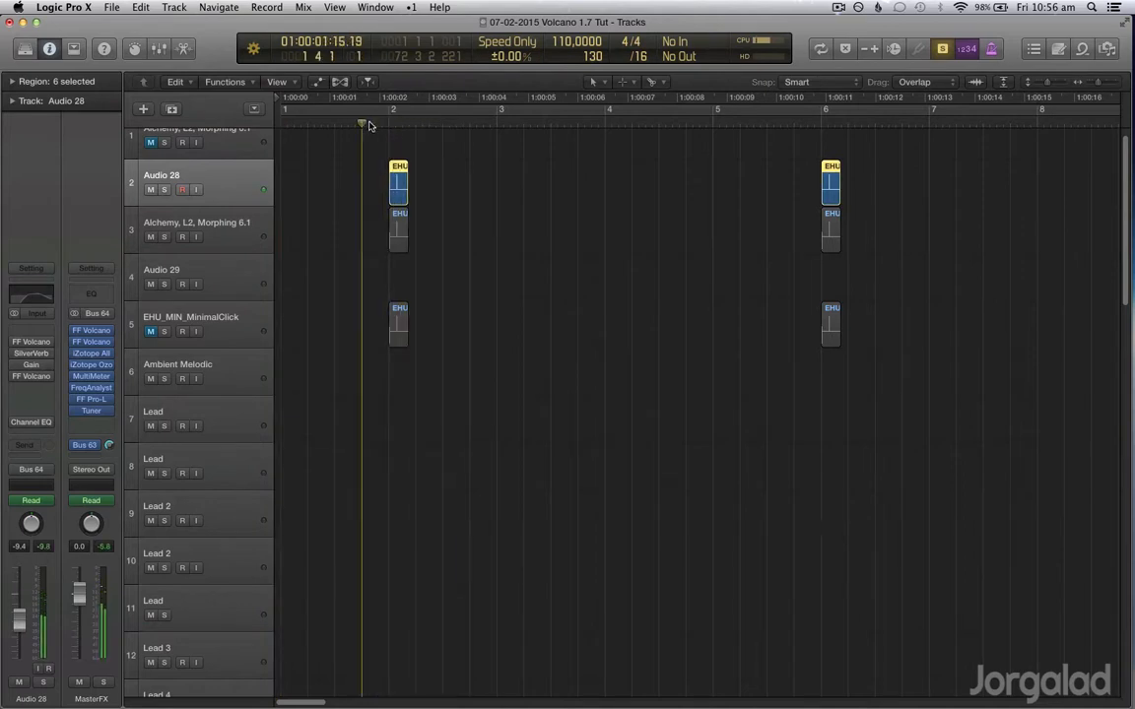
key("space")
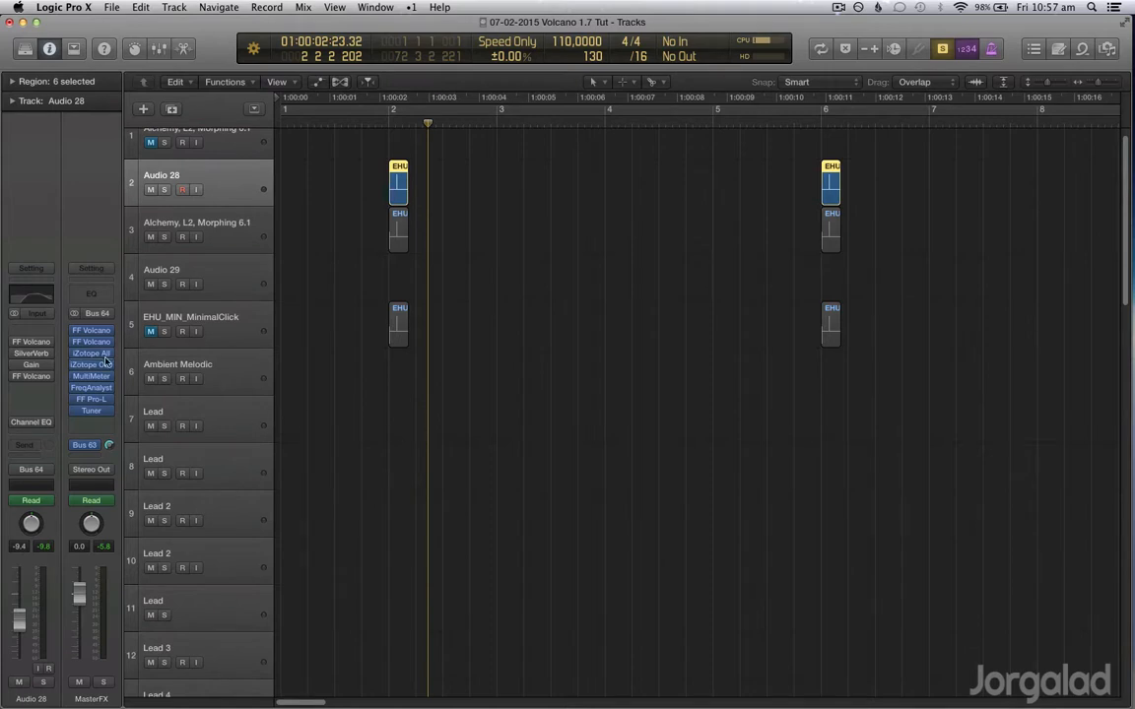
- View Audio 28's first FF Volcano 2, re-enable both Volcanos, Gain and SilverVerb, and close the plug-in window
left_click(30, 342)
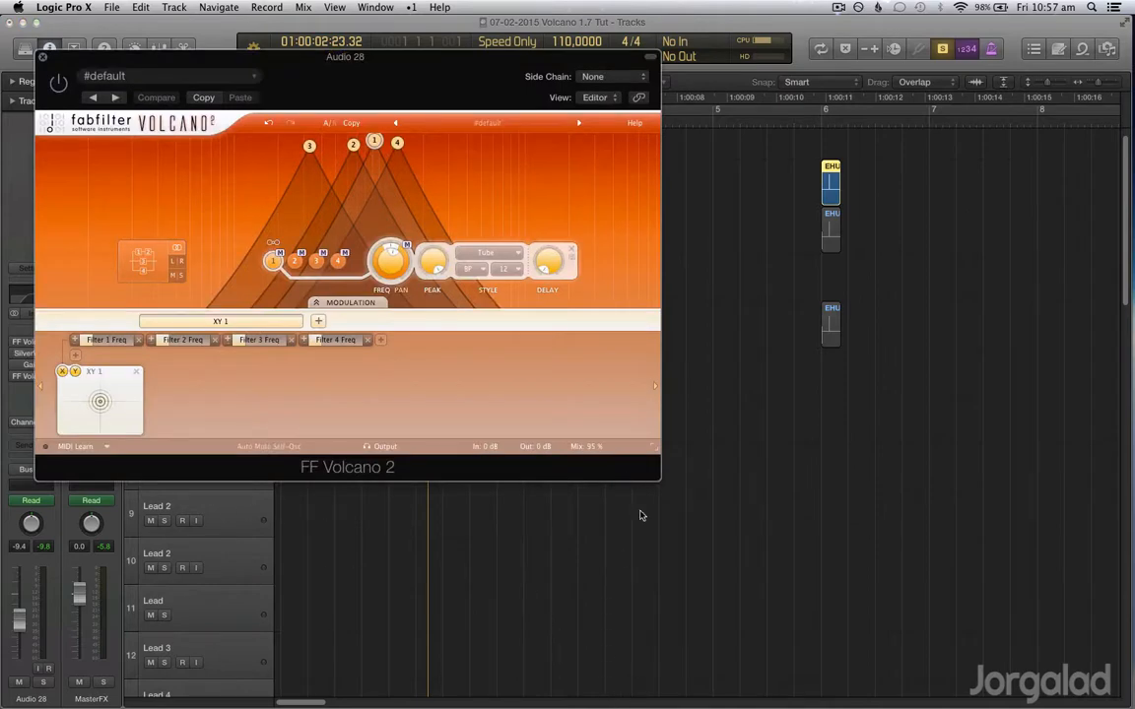
left_click_drag(423, 73, 697, 112)
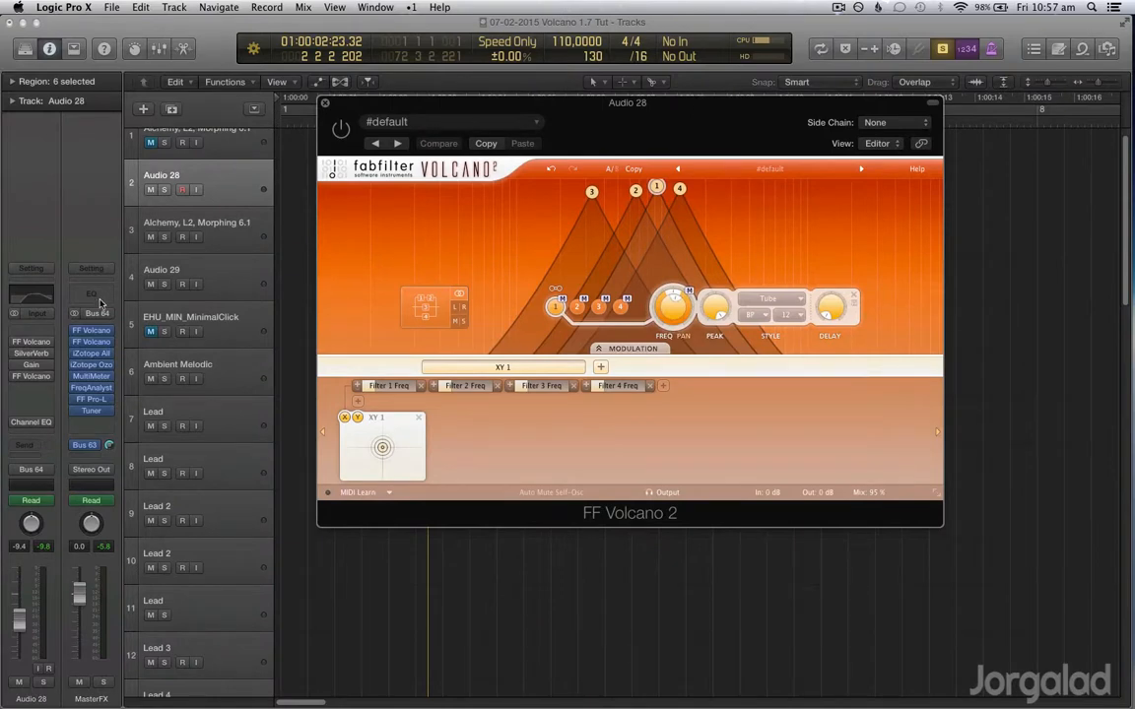
left_click(15, 343)
left_click(14, 365)
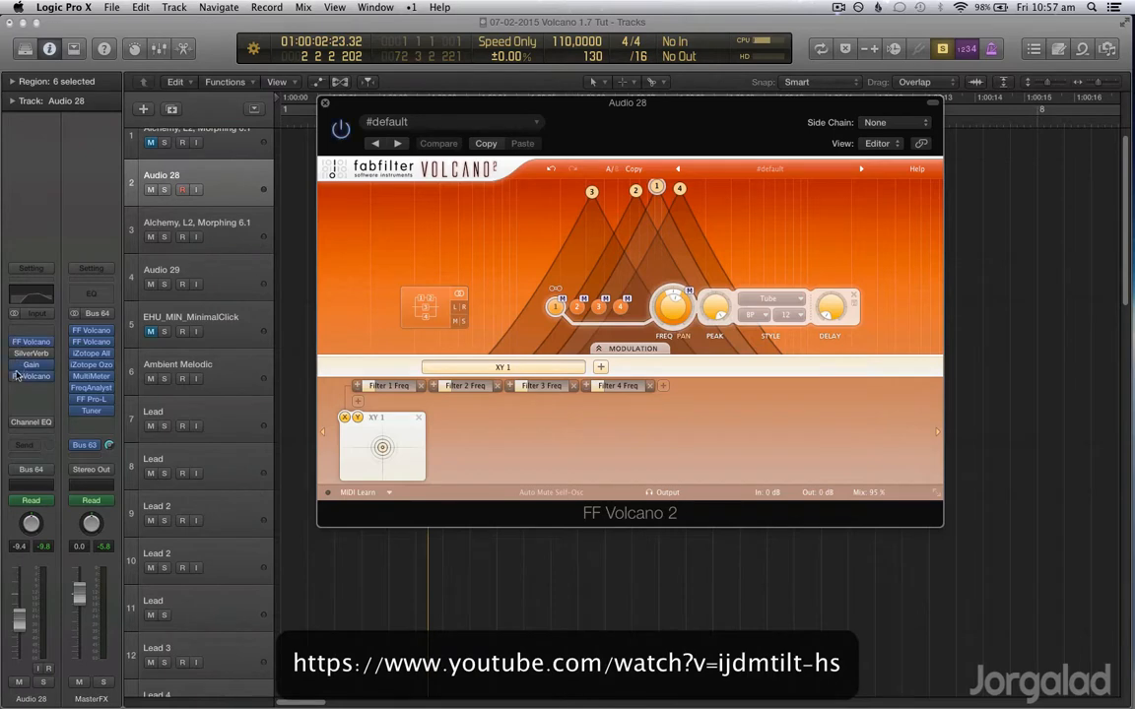
left_click(15, 377)
left_click(14, 354)
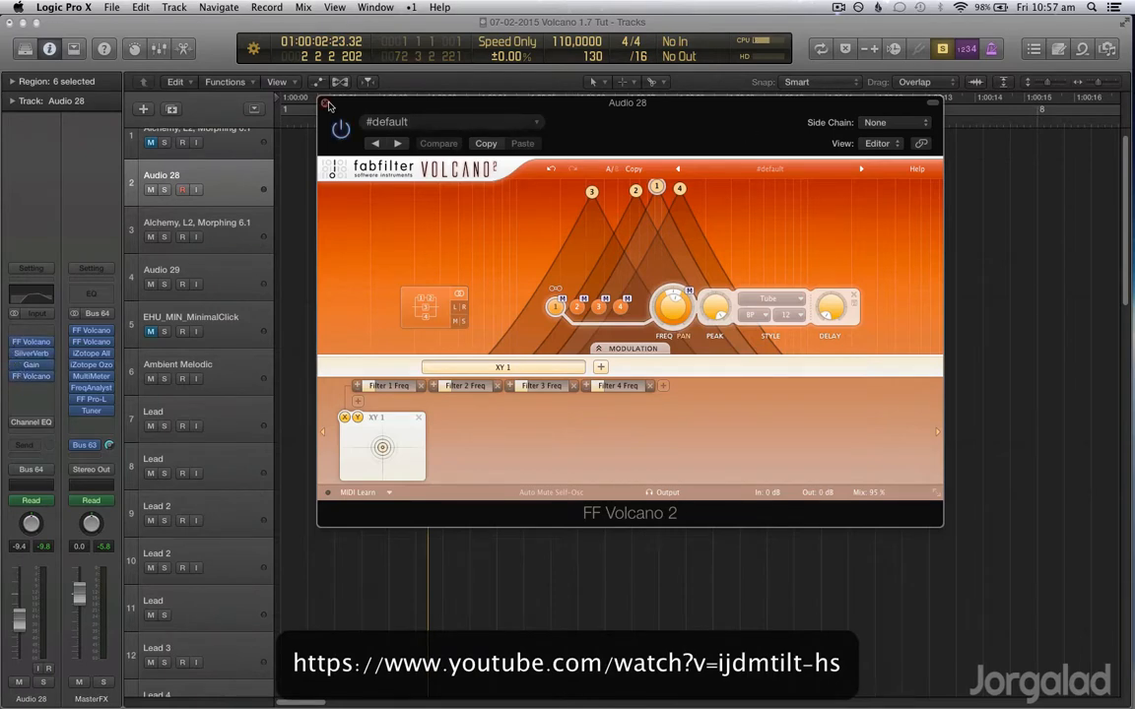
left_click(325, 103)
- View the track automation briefly and play the processed Audio 28 regions from just before bar 2
key("a")
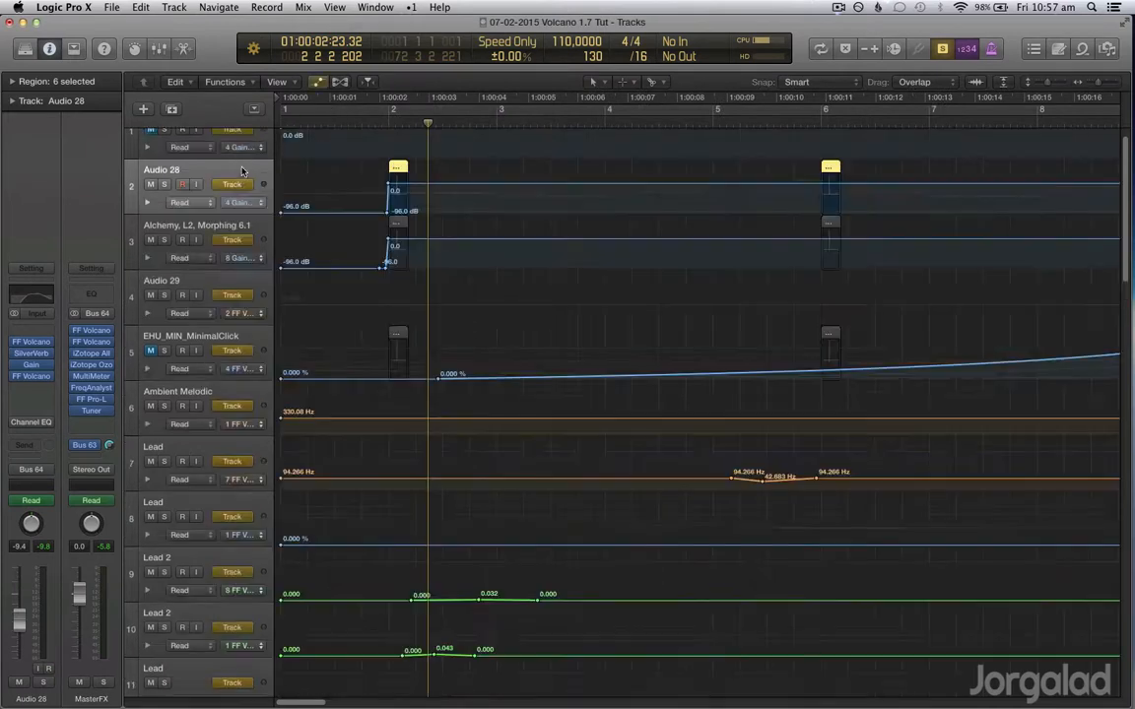
key("a")
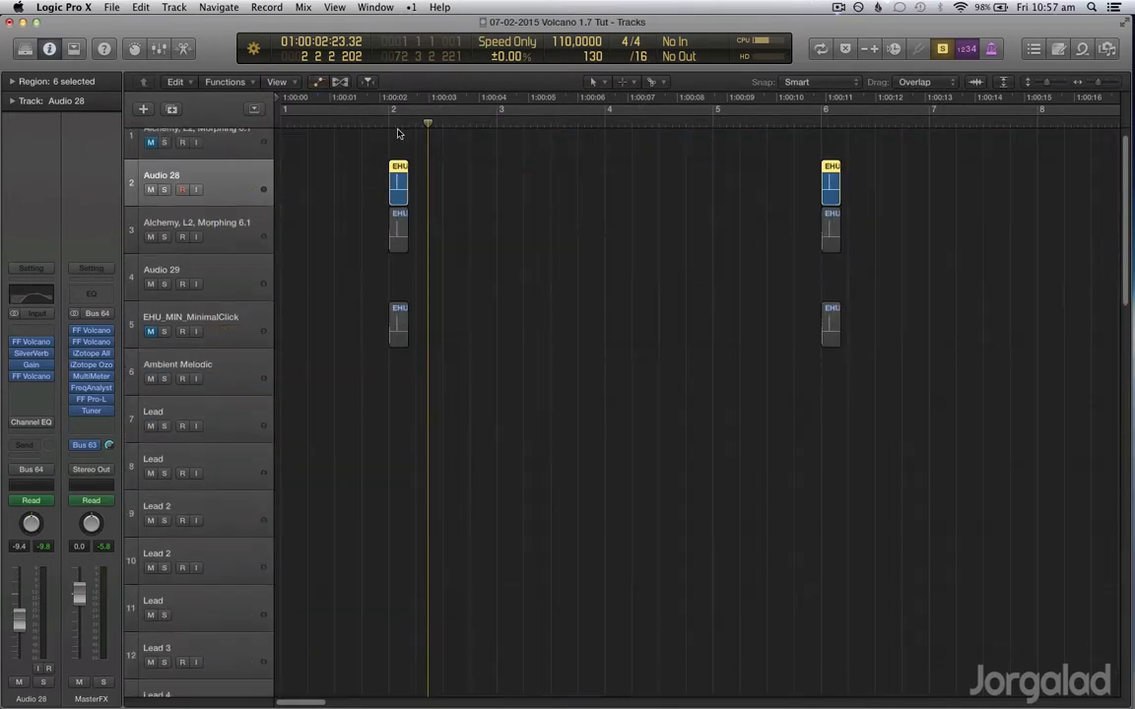
left_click(376, 124)
key("space")
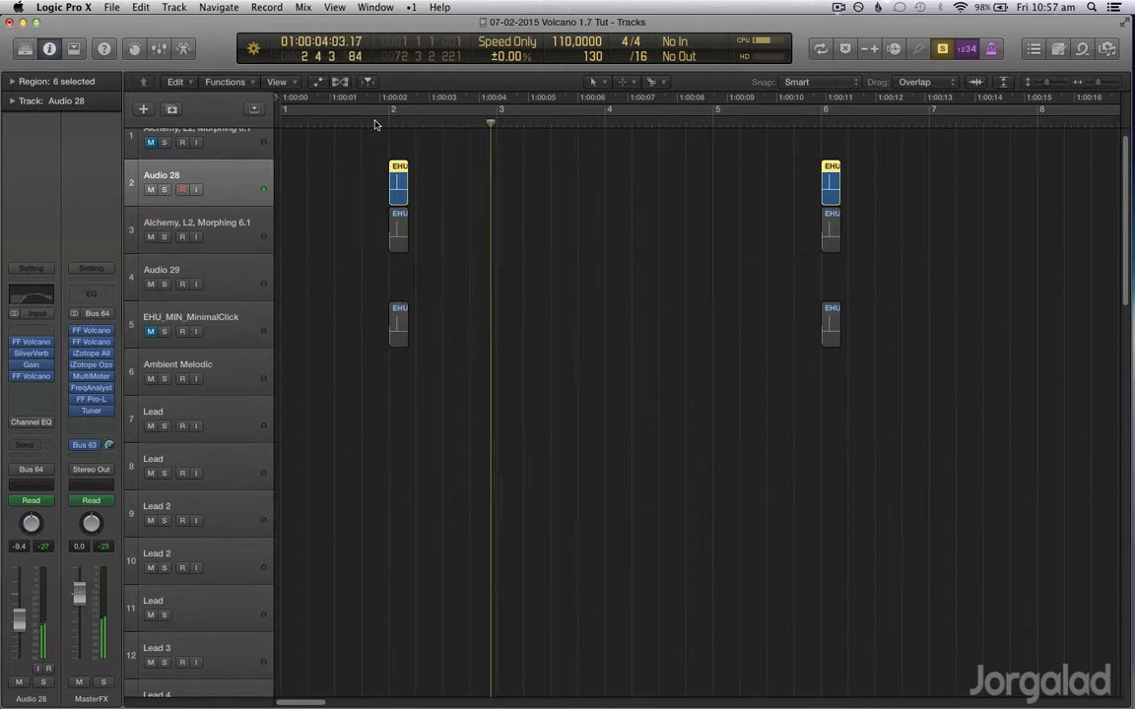
key("XF86AudioRaiseVolume")
key("super+Left")
key("super+Left")
key("XF86AudioRaiseVolume")
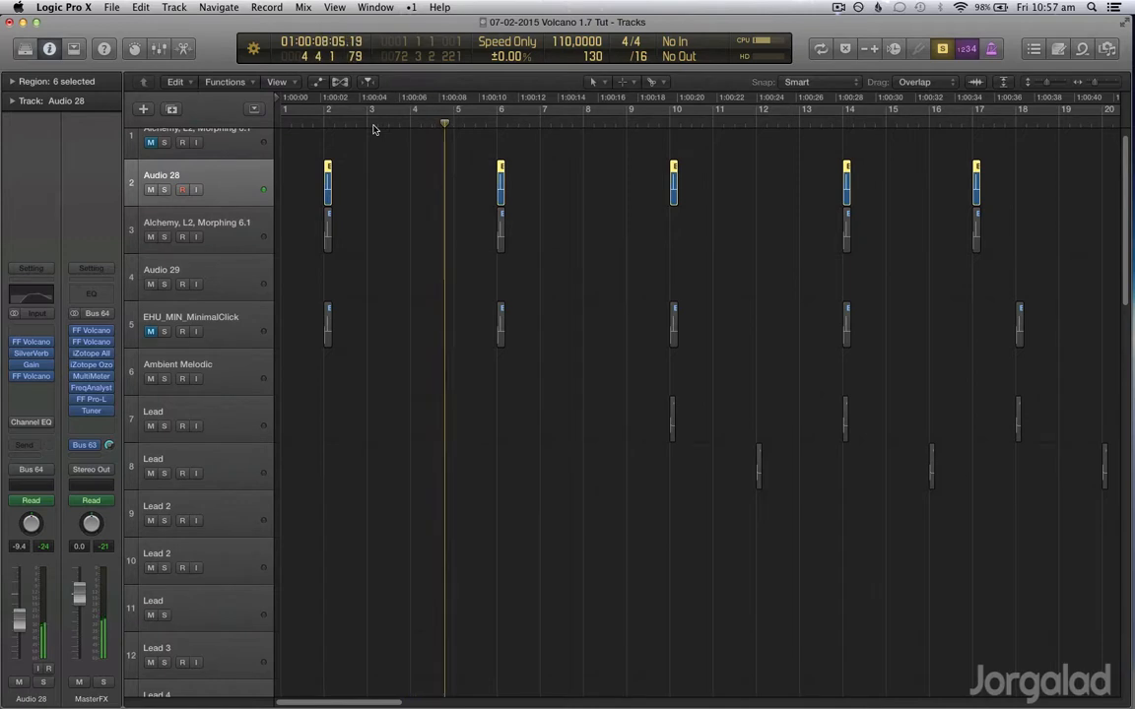
key("super+Right")
key("super+Right")
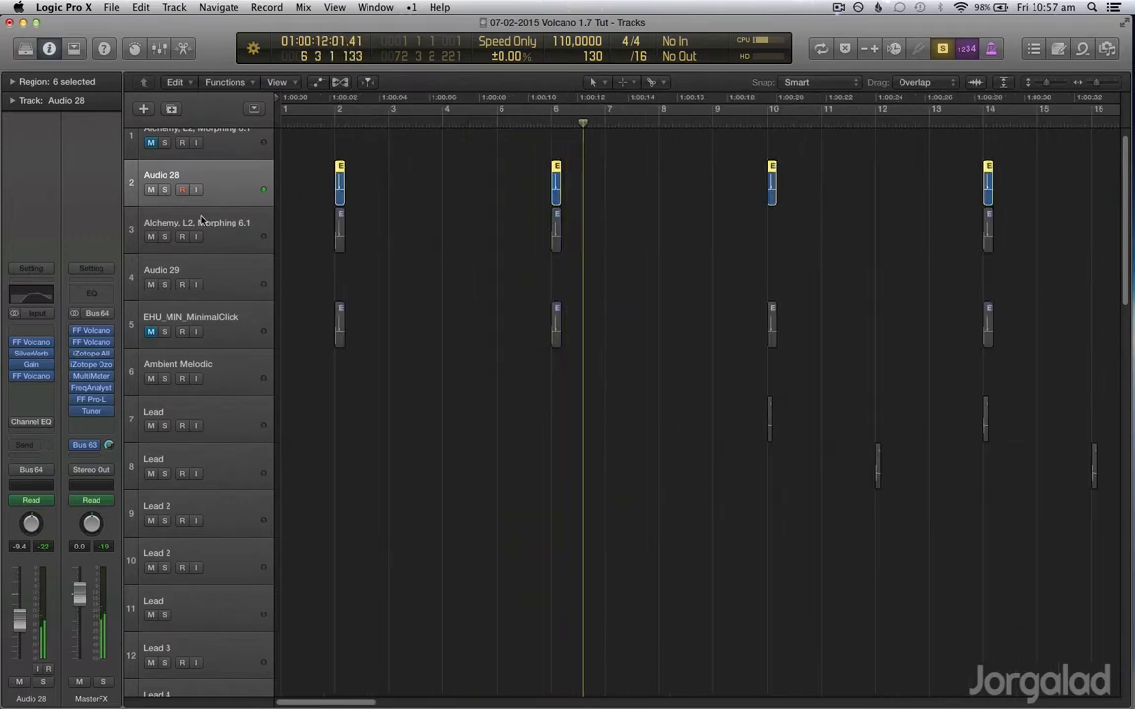
- Switch the solo from Audio 28 to the regions of track 3, Alchemy, L2, Morphing 6.1
key("ctrl+s")
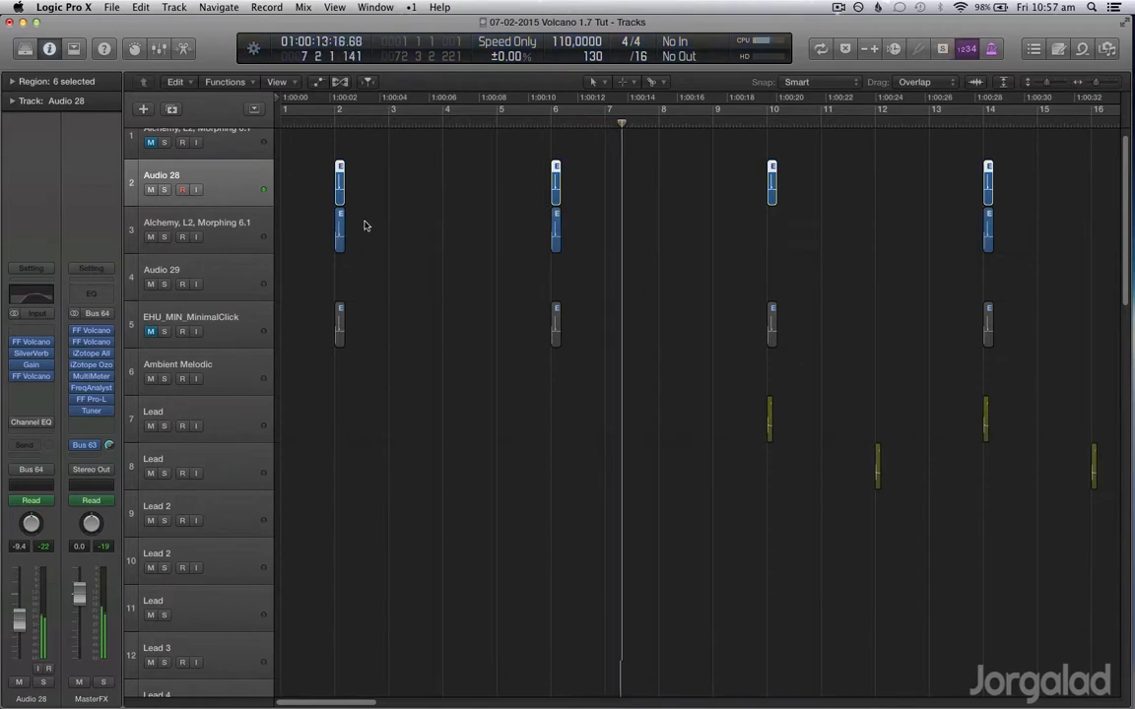
left_click(241, 223)
key("ctrl+s")
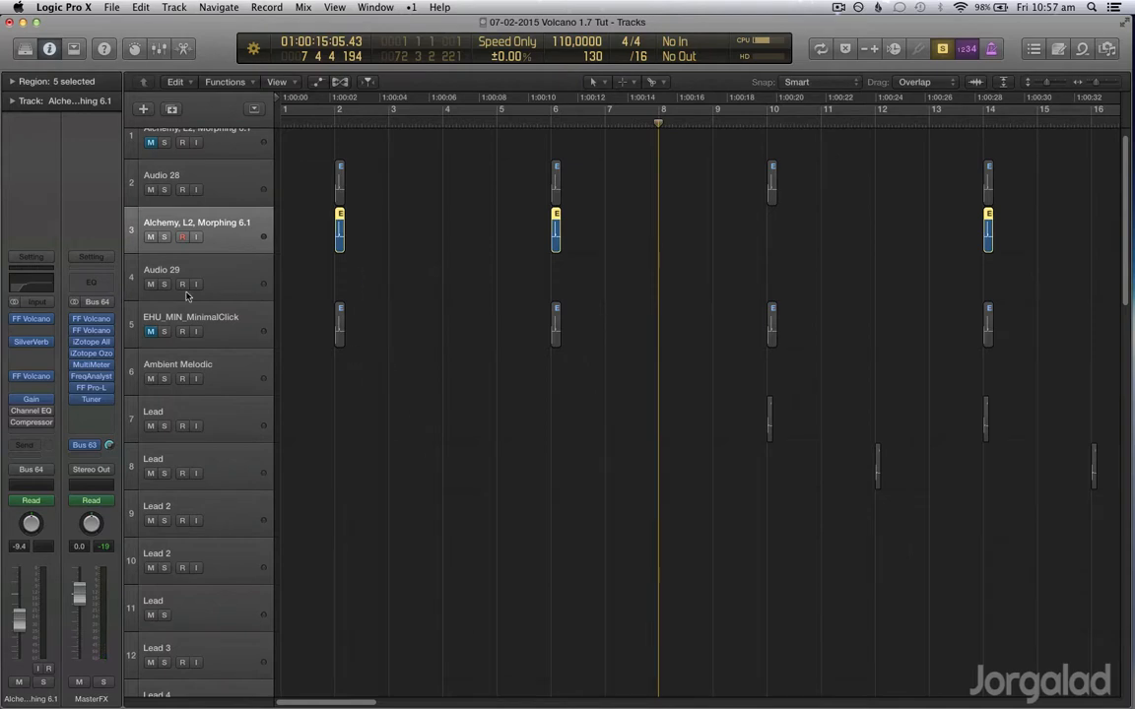
- View track 3's first FF Volcano 2 settings, close the plug-in and play the soloed regions from just before bar 2
left_click(36, 323)
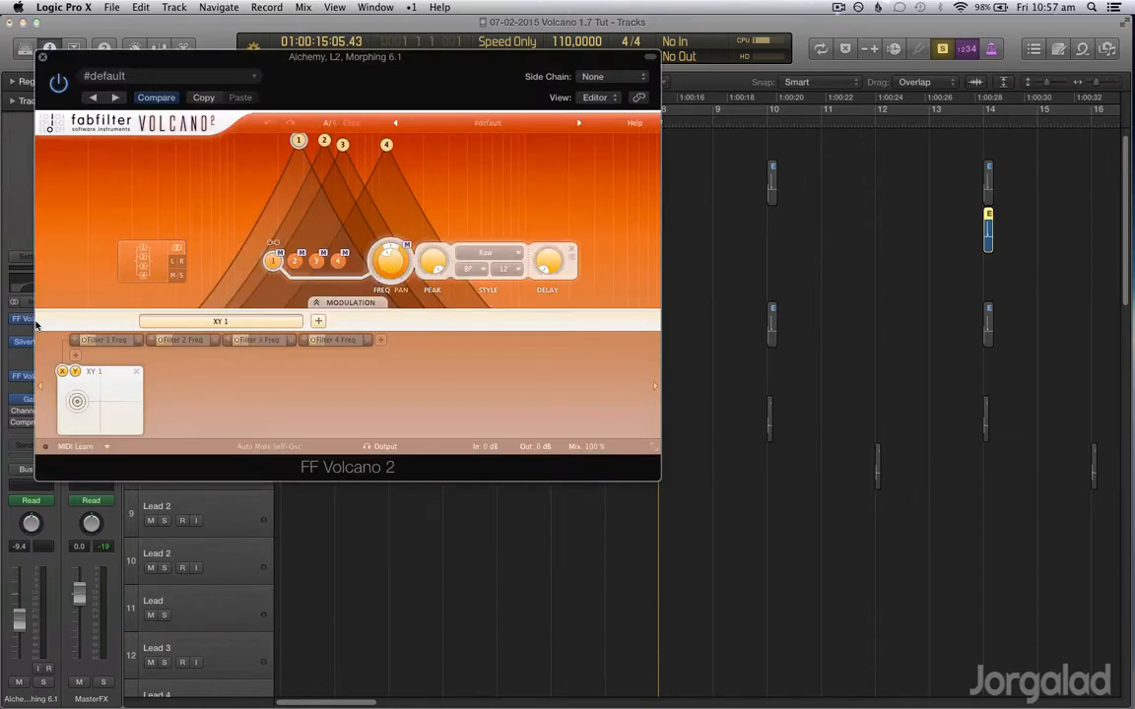
left_click(42, 55)
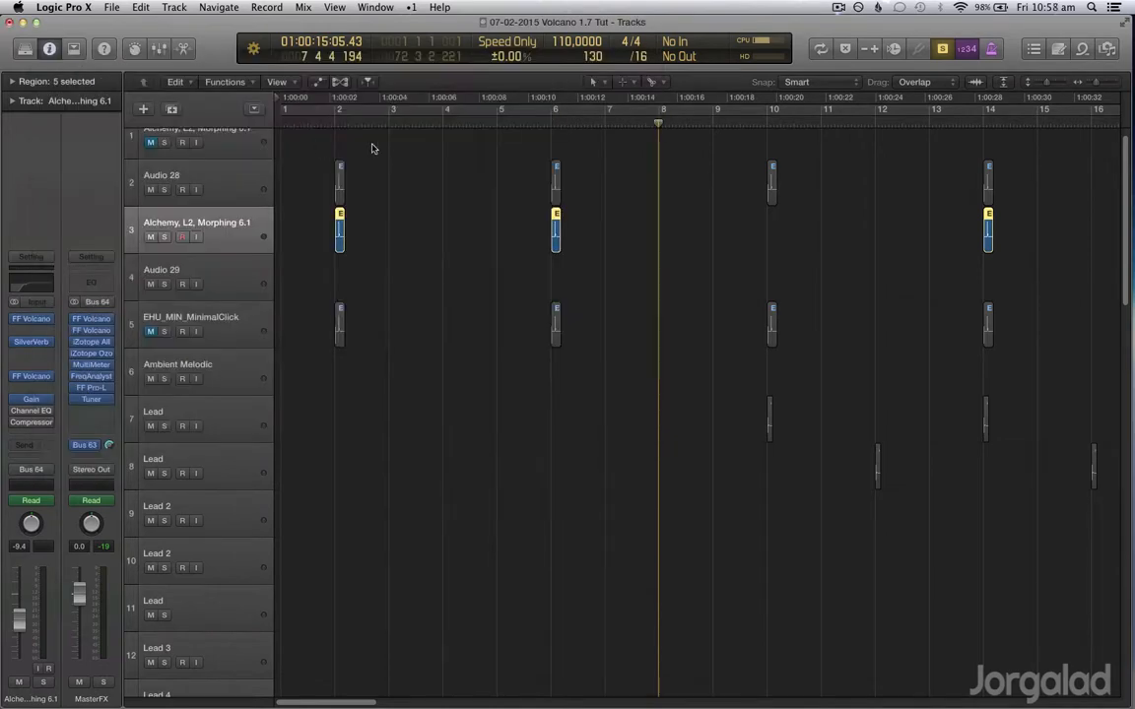
left_click(325, 121)
key("space")
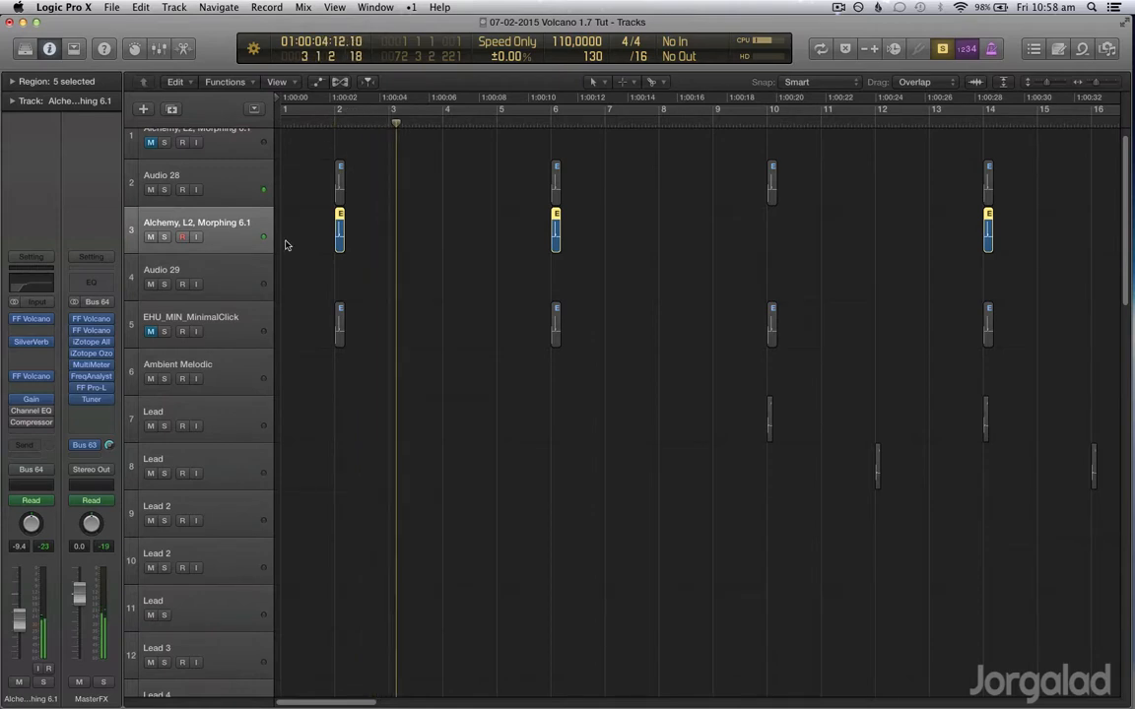
- Select track 7, Lead, show the track automation and examine its curve up close
left_click(250, 375)
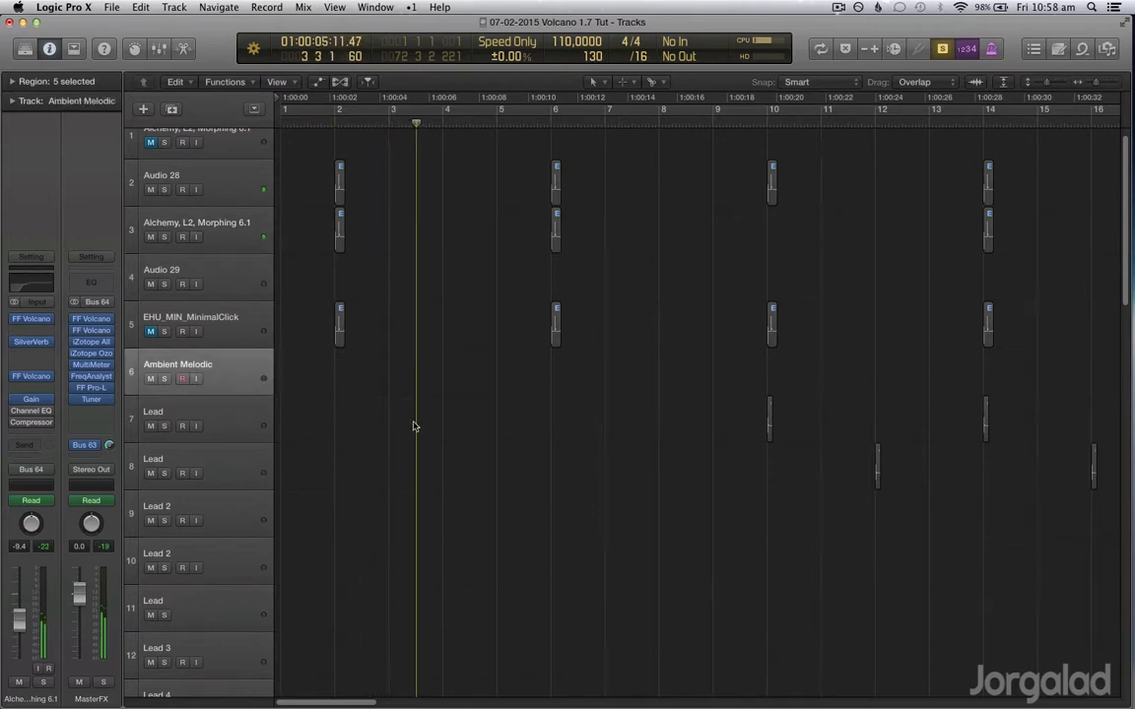
left_click(236, 429)
key("a")
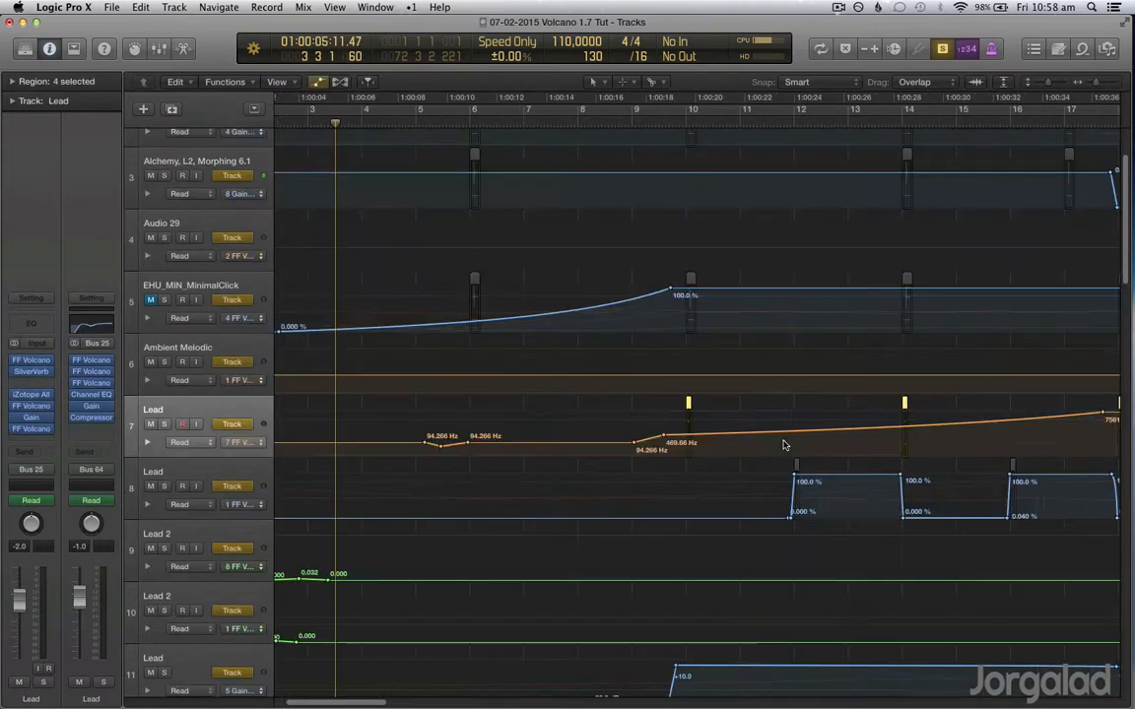
key("super+Right")
key("super+Down")
key("super+Down")
key("super+Down")
key("super+Down")
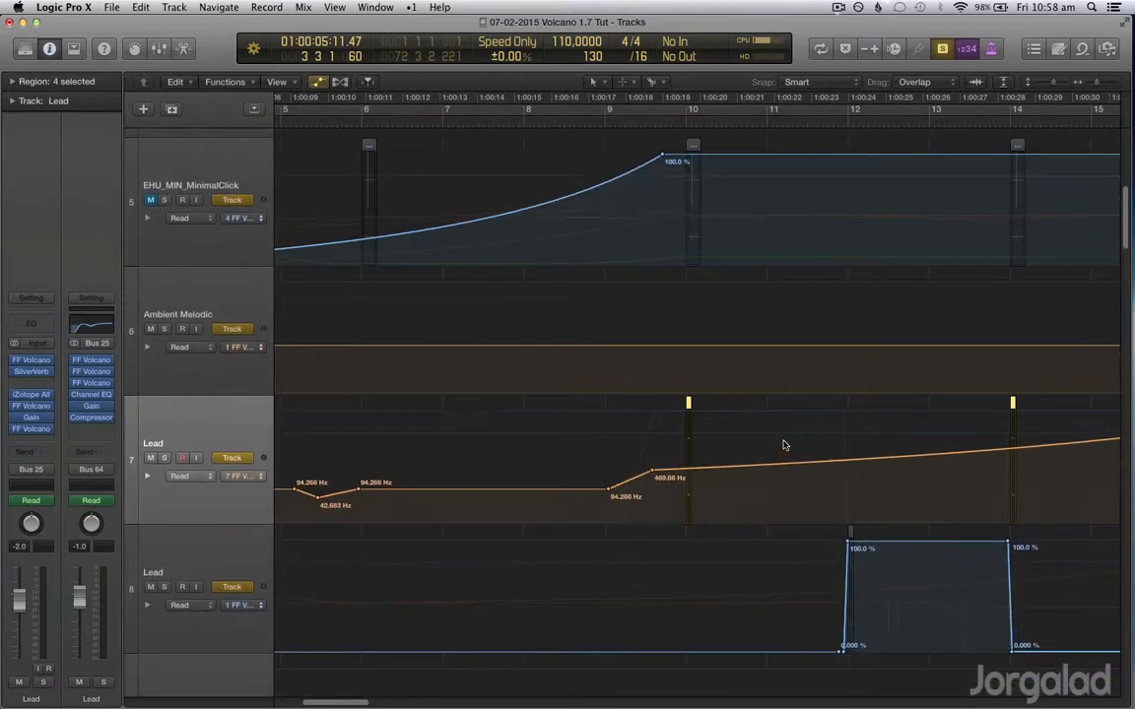
- Display Audio 28's automation for FF Volcano Filter 1 Freq, followed by the first FF Volcano's XY Controller 1 Hor
scroll(785, 445, "left", 6)
scroll(785, 445, "up", 5)
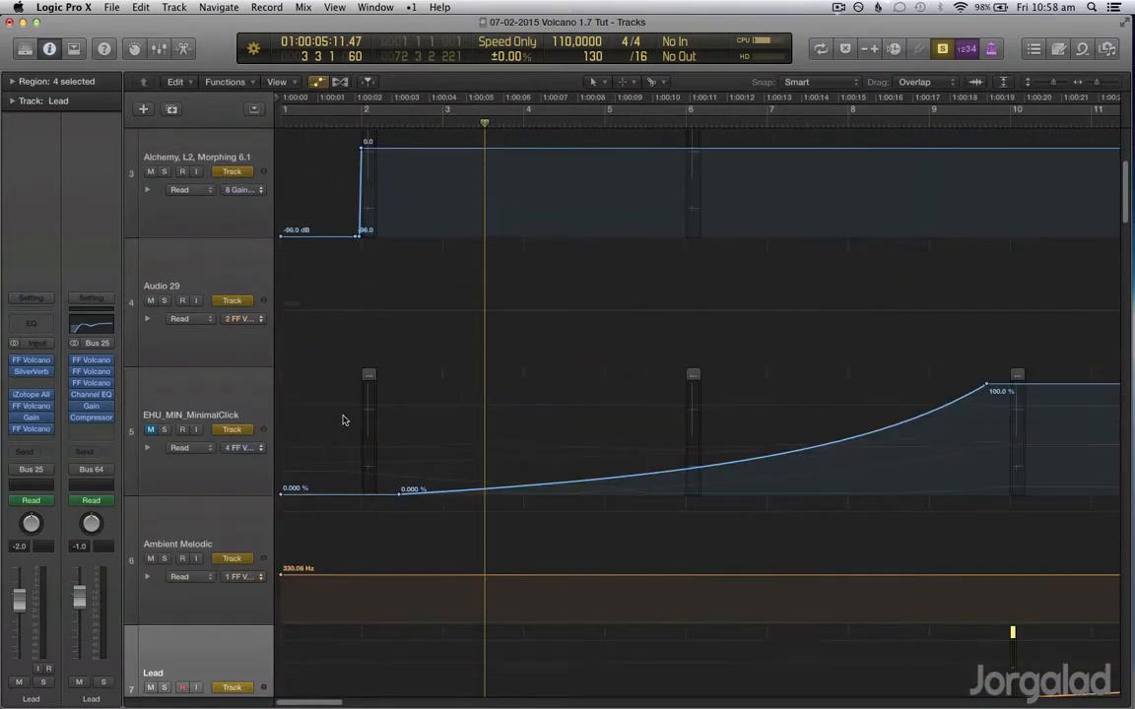
scroll(315, 374, "up", 5)
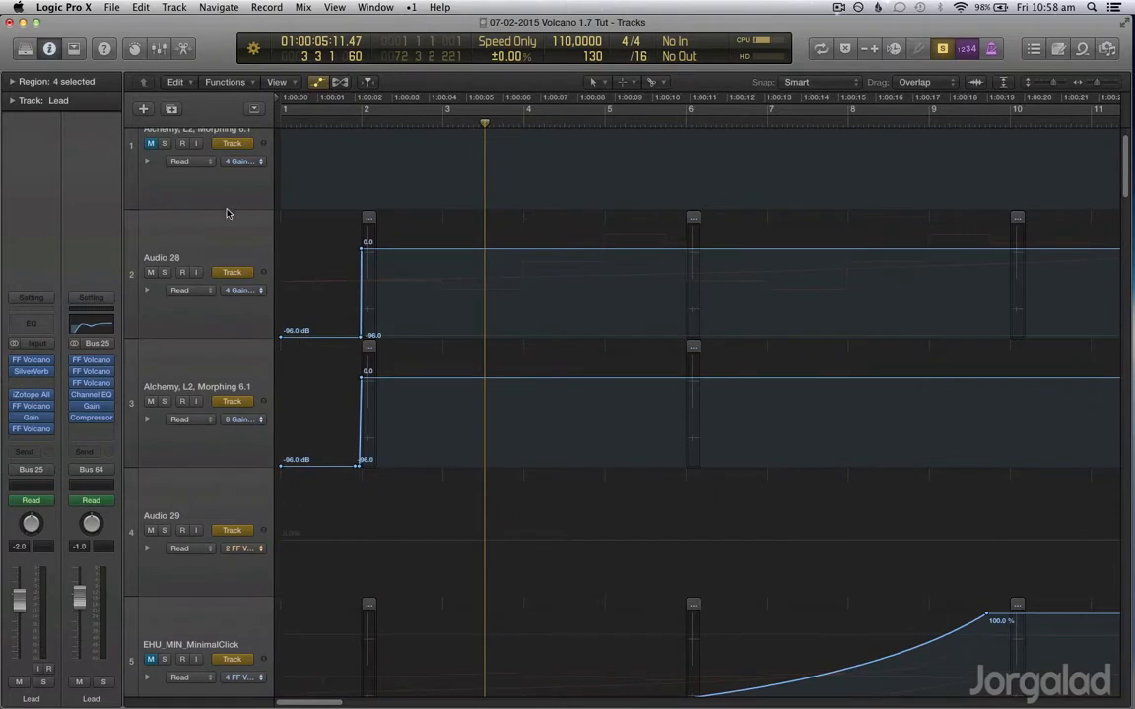
left_click(253, 289)
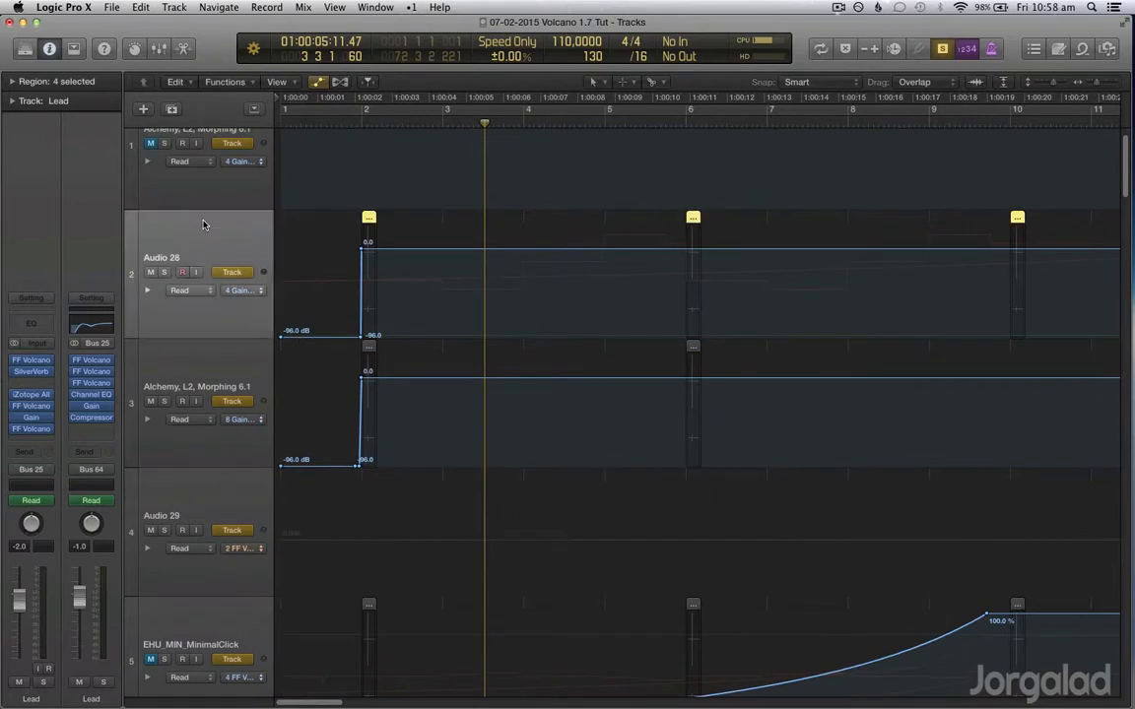
left_click(251, 291)
left_click(254, 295)
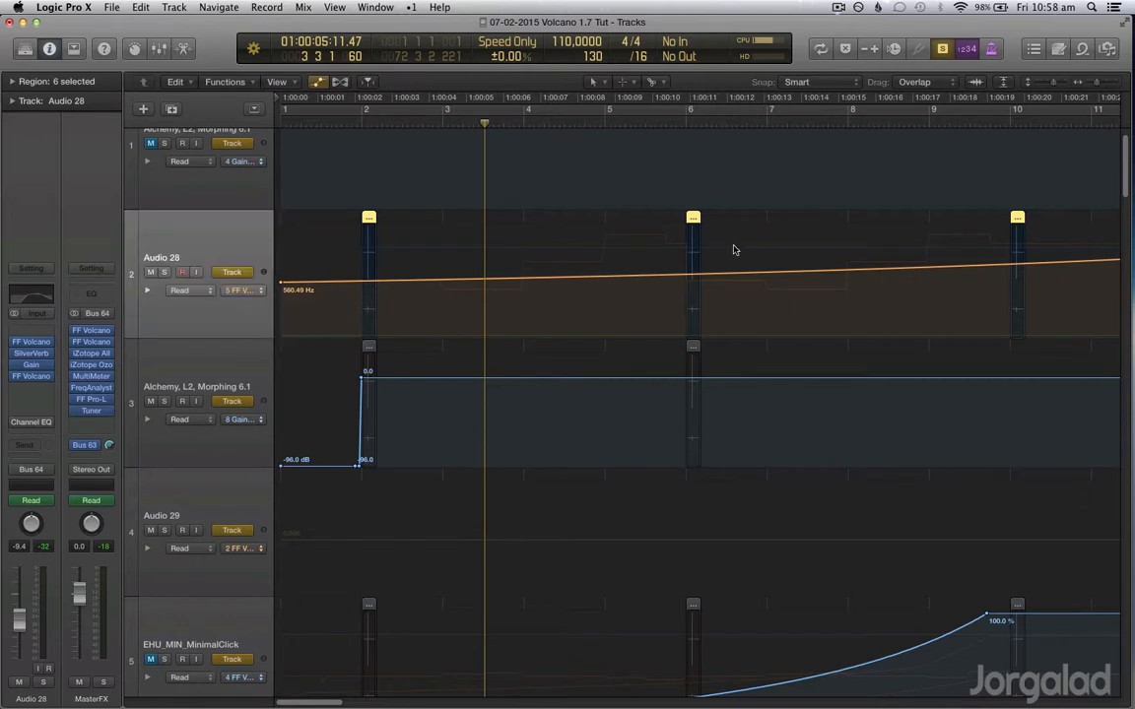
left_click(241, 291)
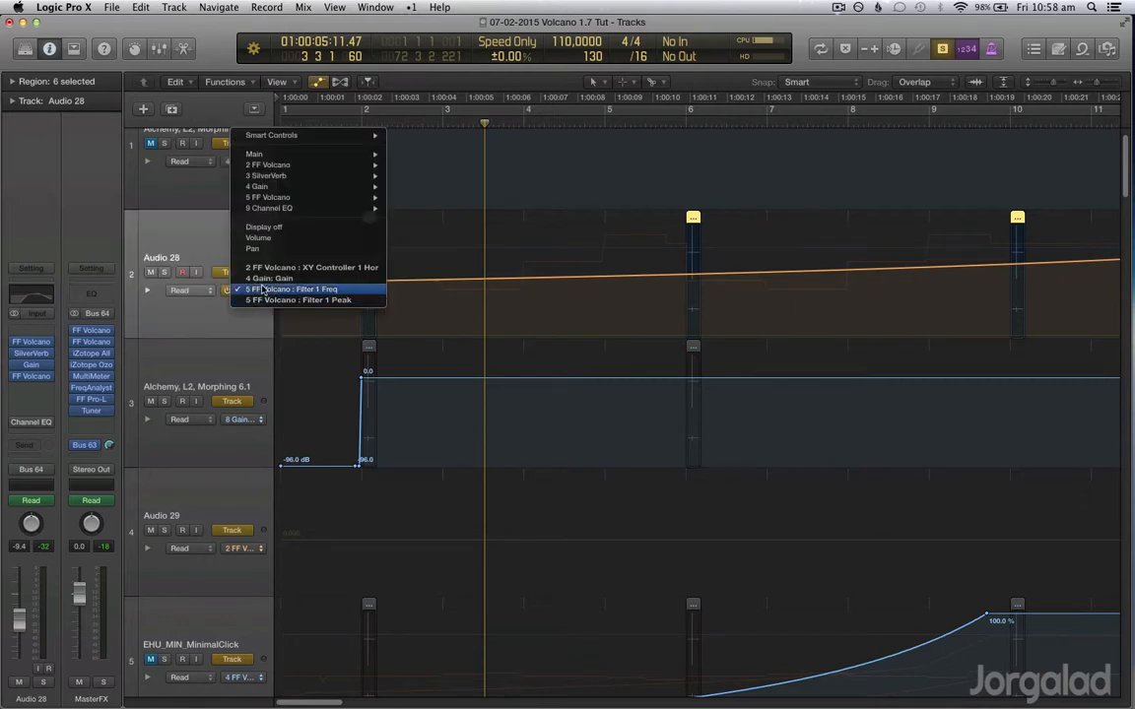
left_click(267, 269)
scroll(451, 324, "up", 2)
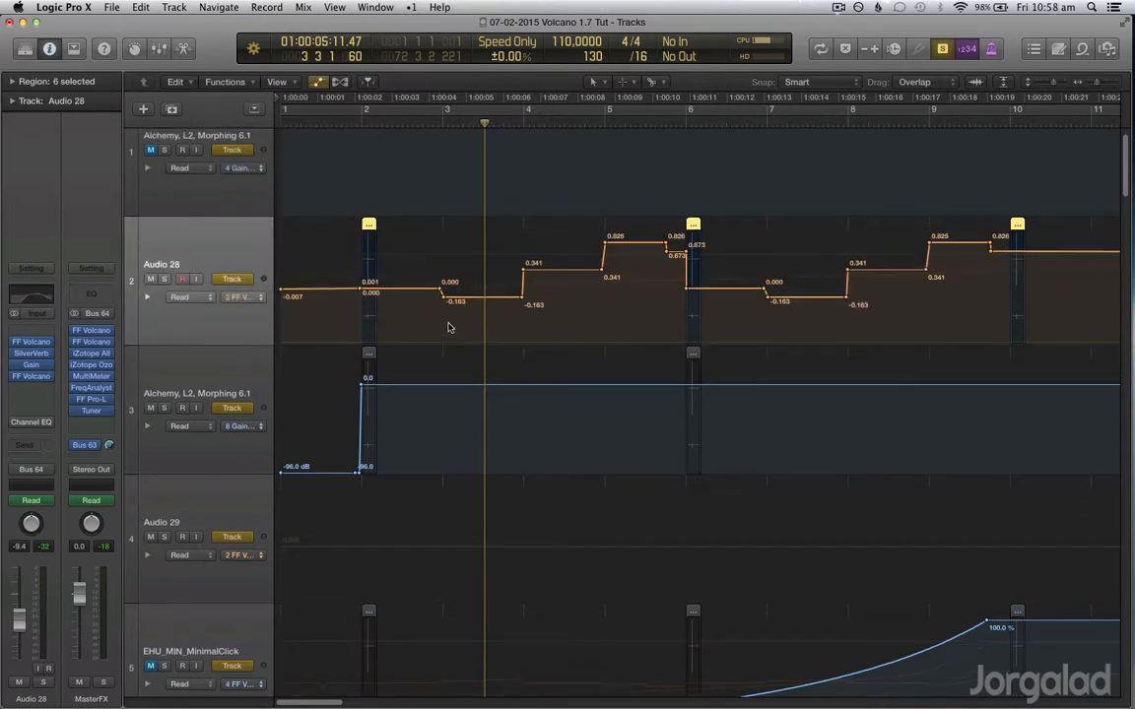
- Play Audio 28 from just before bar 2 and follow its XY controller automation in a wider view of the timeline
left_click(358, 122)
key("space")
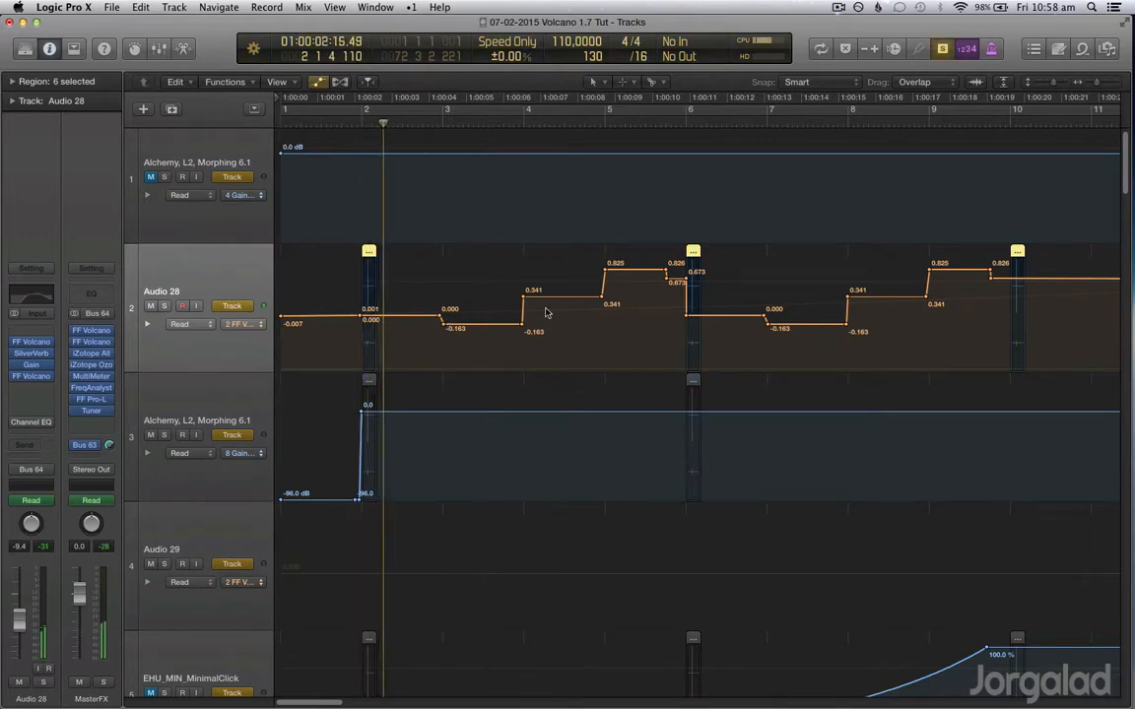
left_click(349, 122)
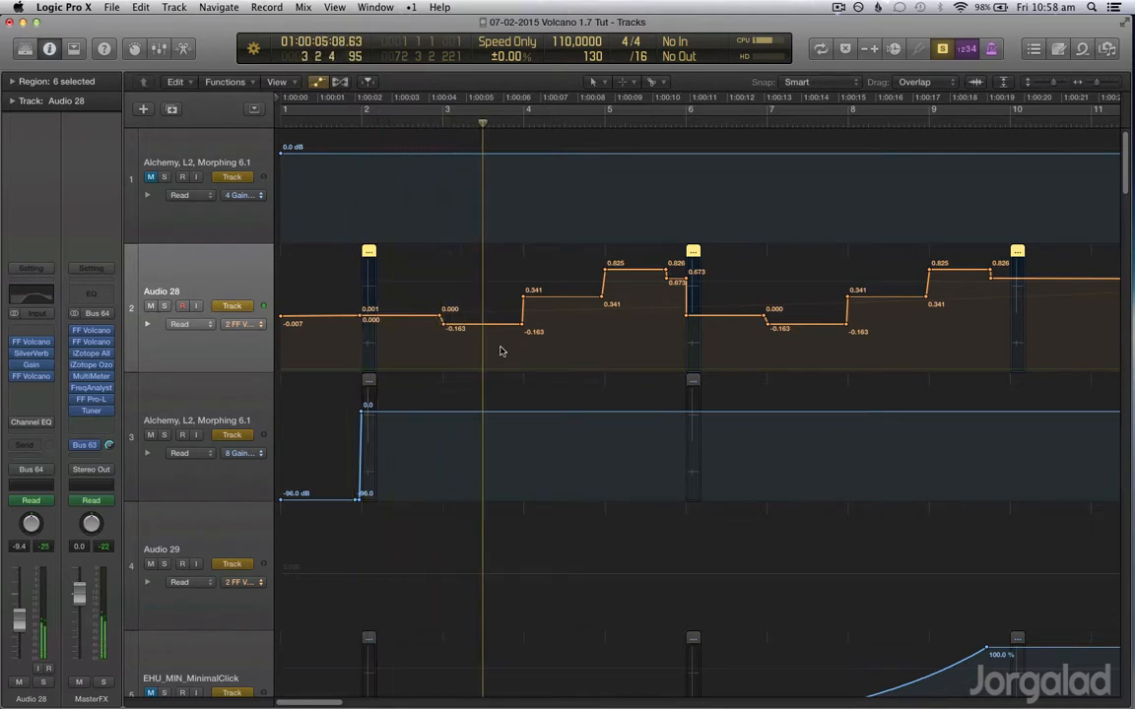
key("super+Left")
key("super+Left")
key("super+Left")
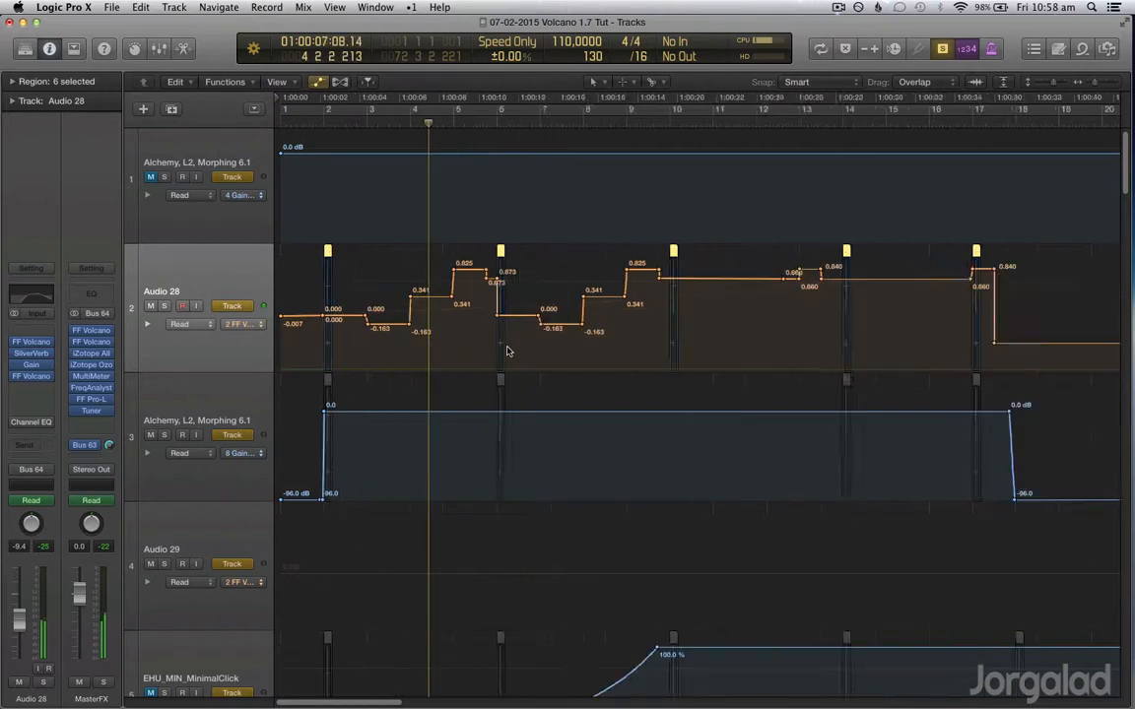
- Watch the XY modulation in Audio 28's first FF Volcano 2 during playback, stop, and close the plug-in window
left_click(31, 341)
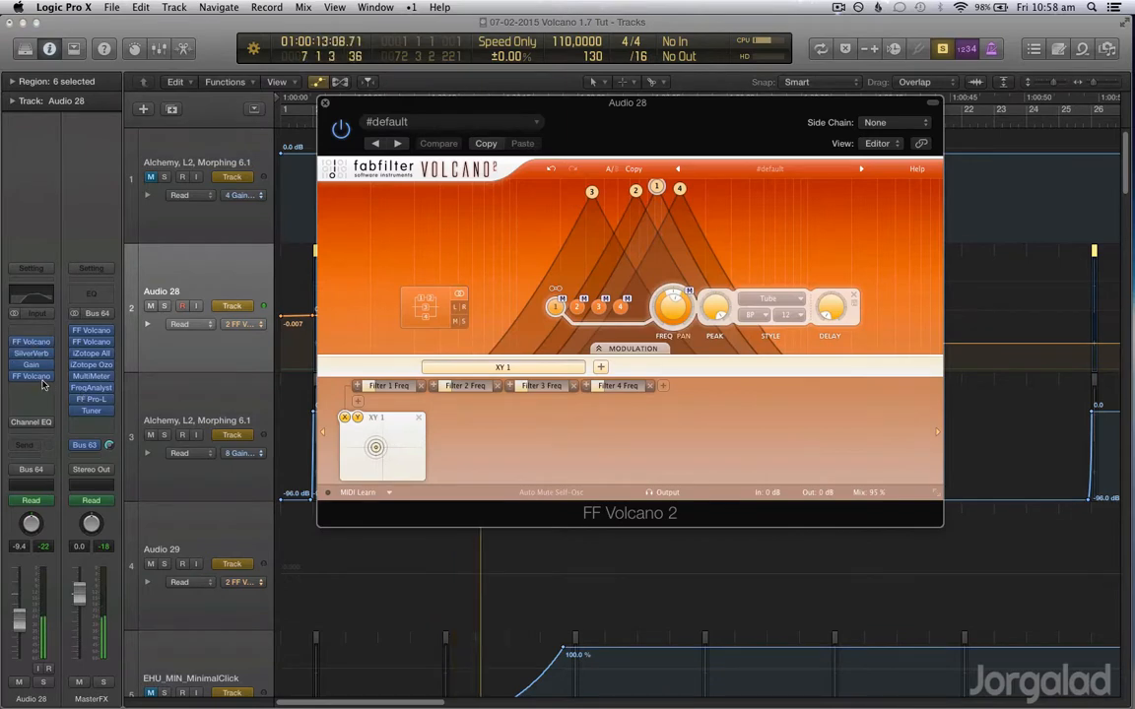
key("space")
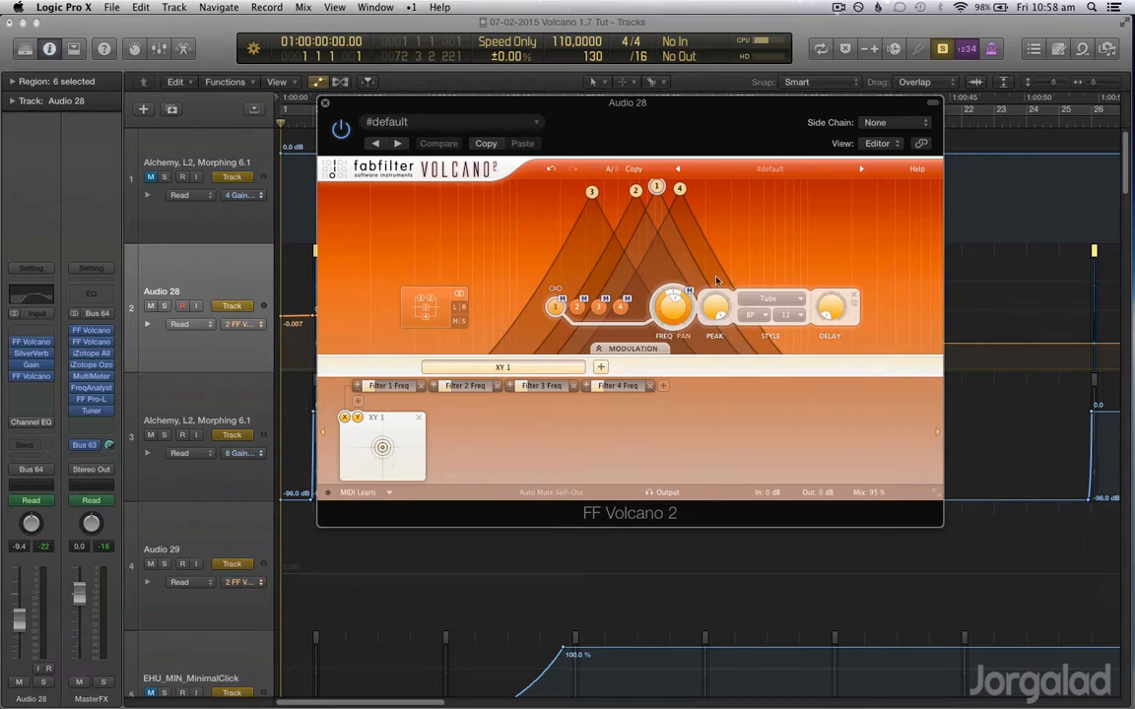
left_click(325, 103)
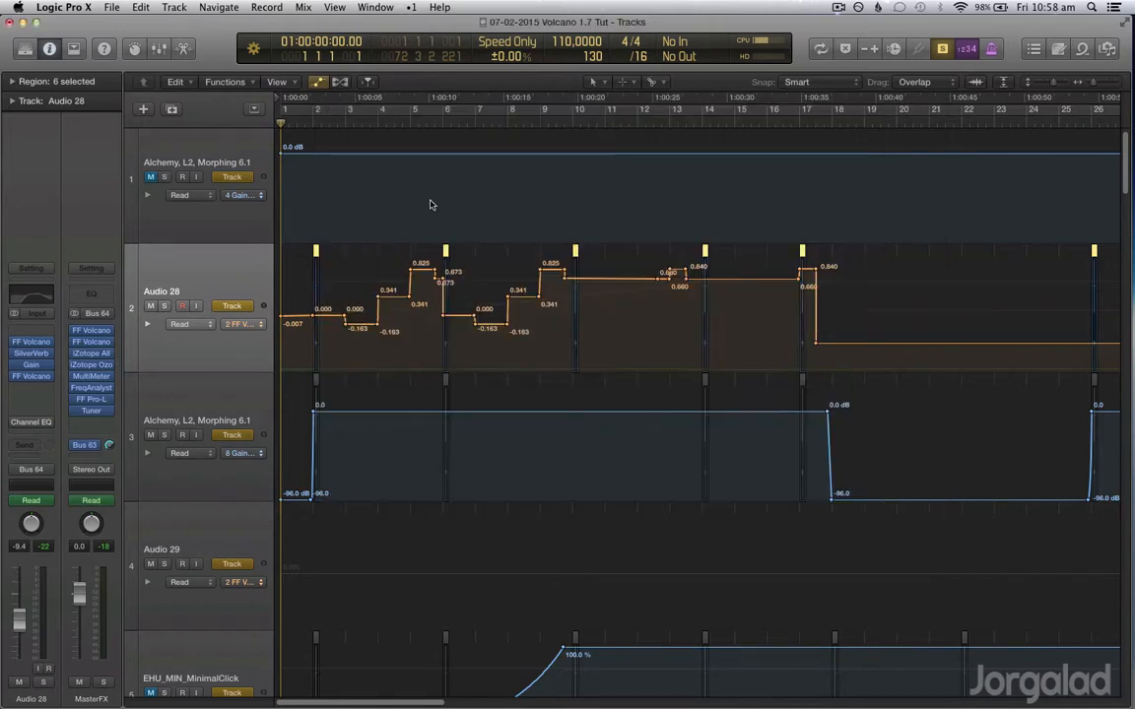
- Hide the track automation, turn off the solo and select the regions of track 7, Lead
key("a")
key("ctrl+s")
scroll(589, 309, "down", 2)
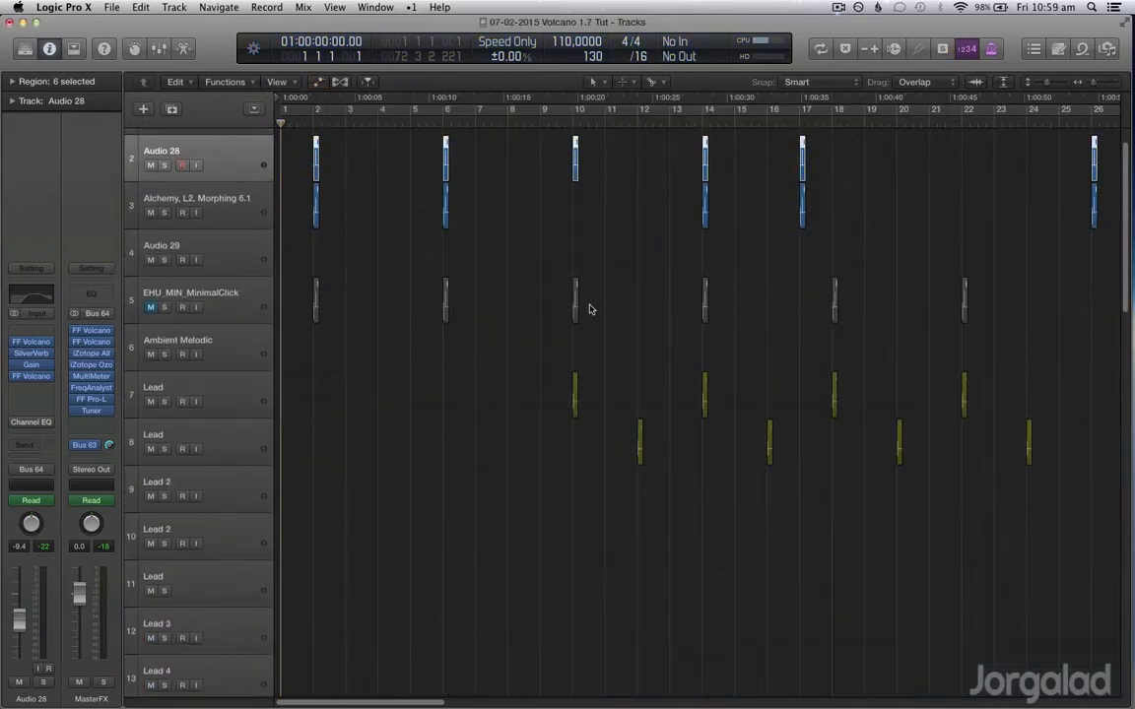
left_click(240, 404)
scroll(178, 411, "right", 3)
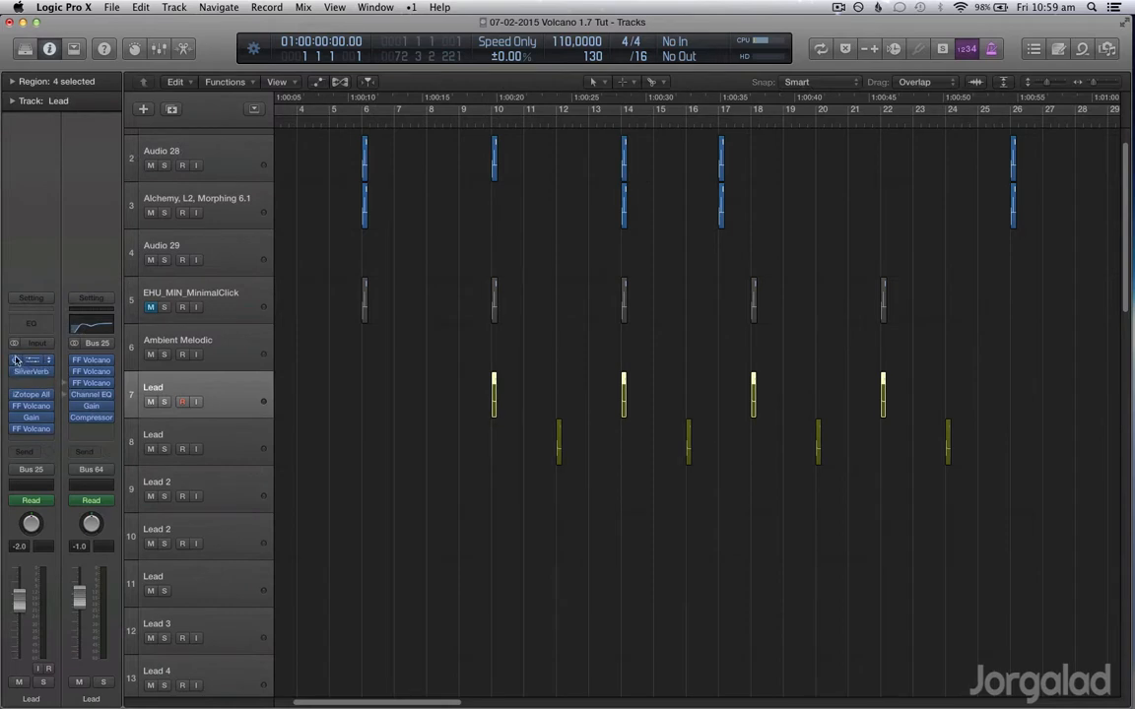
- Solo the regions of track 7, Lead, with all its inserts bypassed and play from just before bar 10
key("ctrl+s")
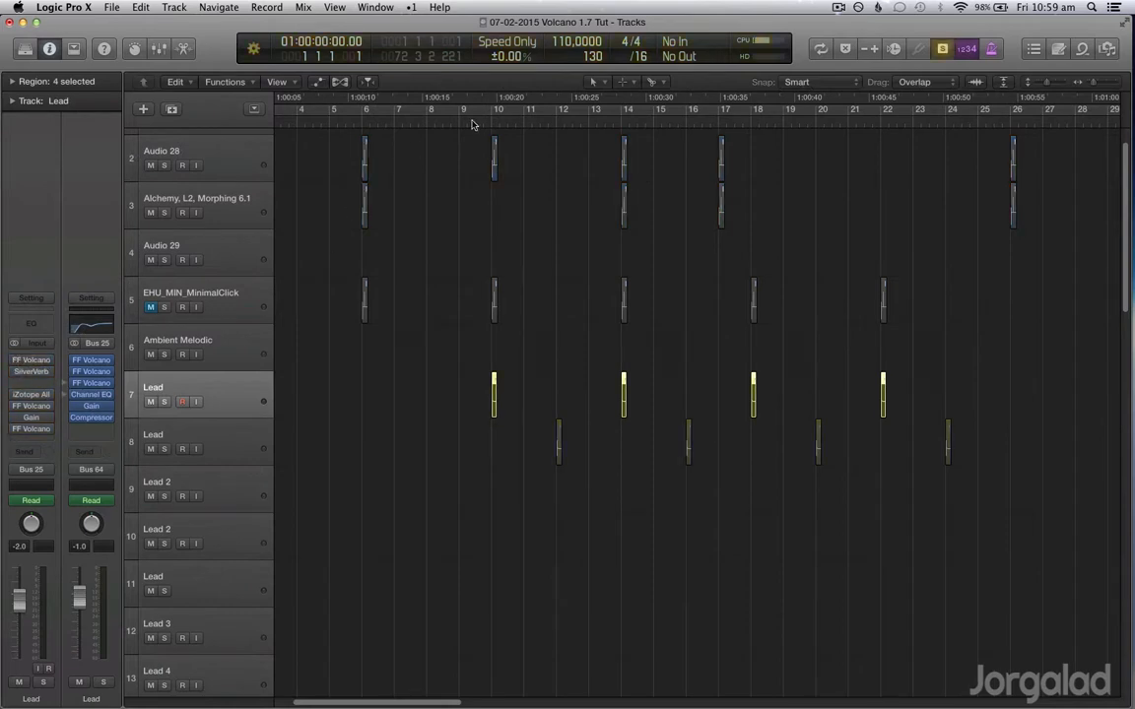
left_click(478, 122)
key("space")
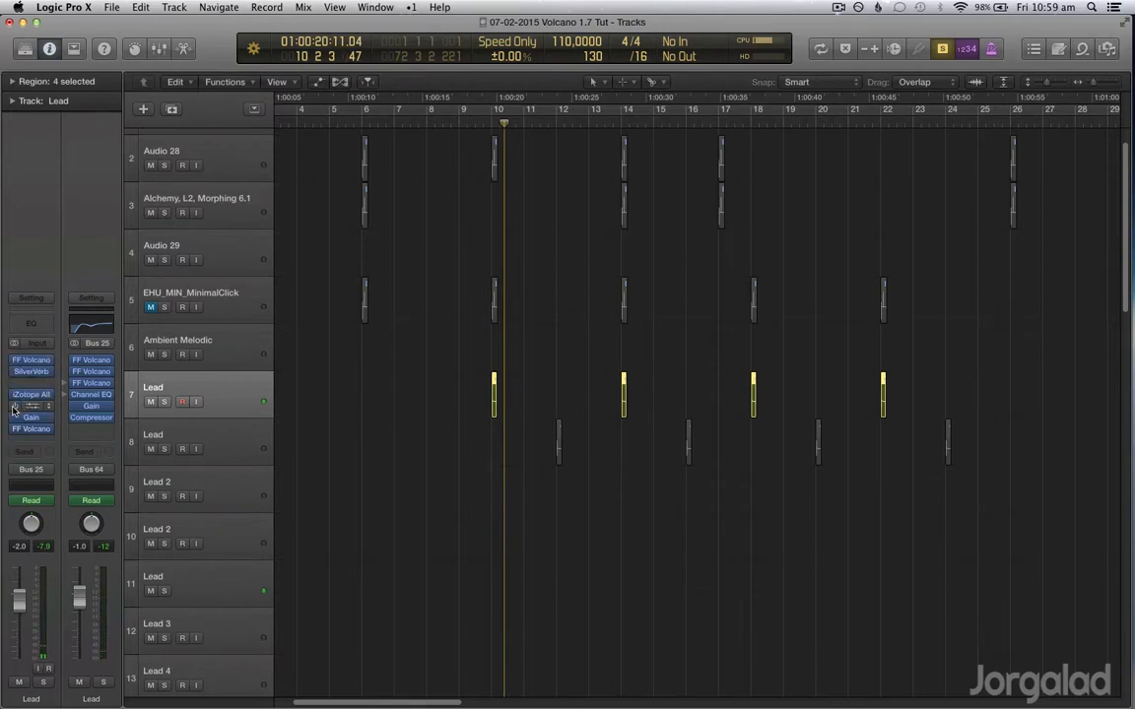
- Turn off the solo with track 7's inserts re-enabled and play the full mix from just before bar 10 with all tracks in view
key("ctrl+s")
left_click(480, 123)
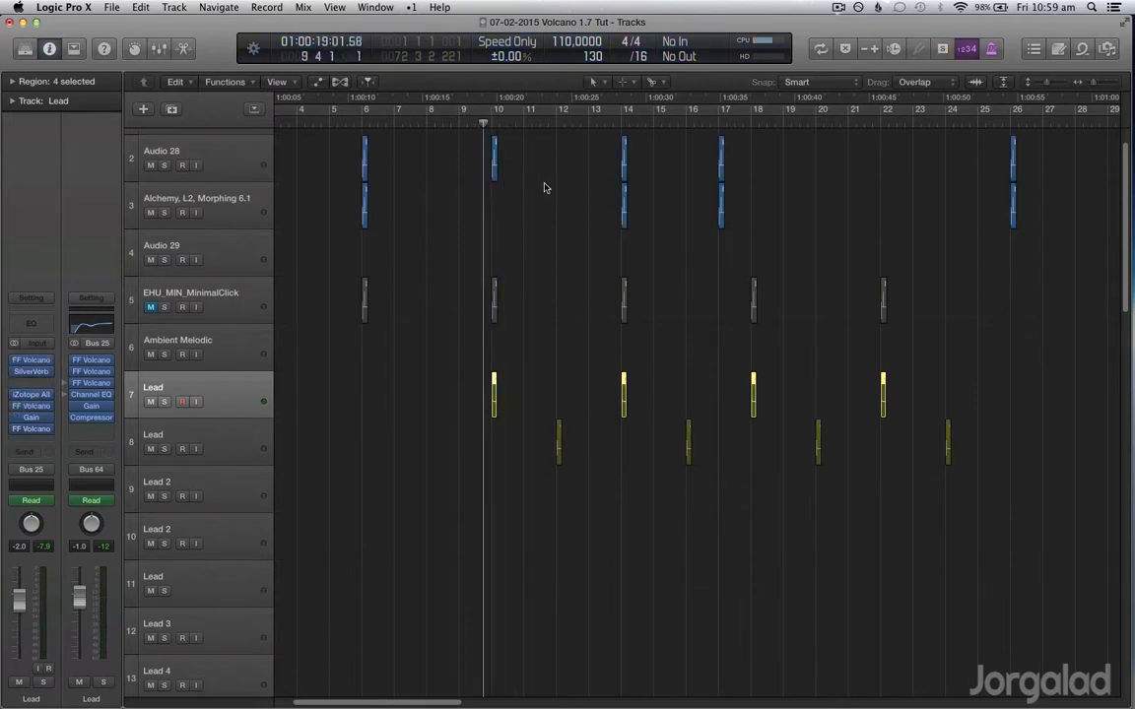
scroll(542, 185, "down", 3)
key("super+Up")
key("super+Up")
key("super+Up")
key("super+Up")
key("super+Up")
key("super+Up")
key("super+Up")
key("super+Up")
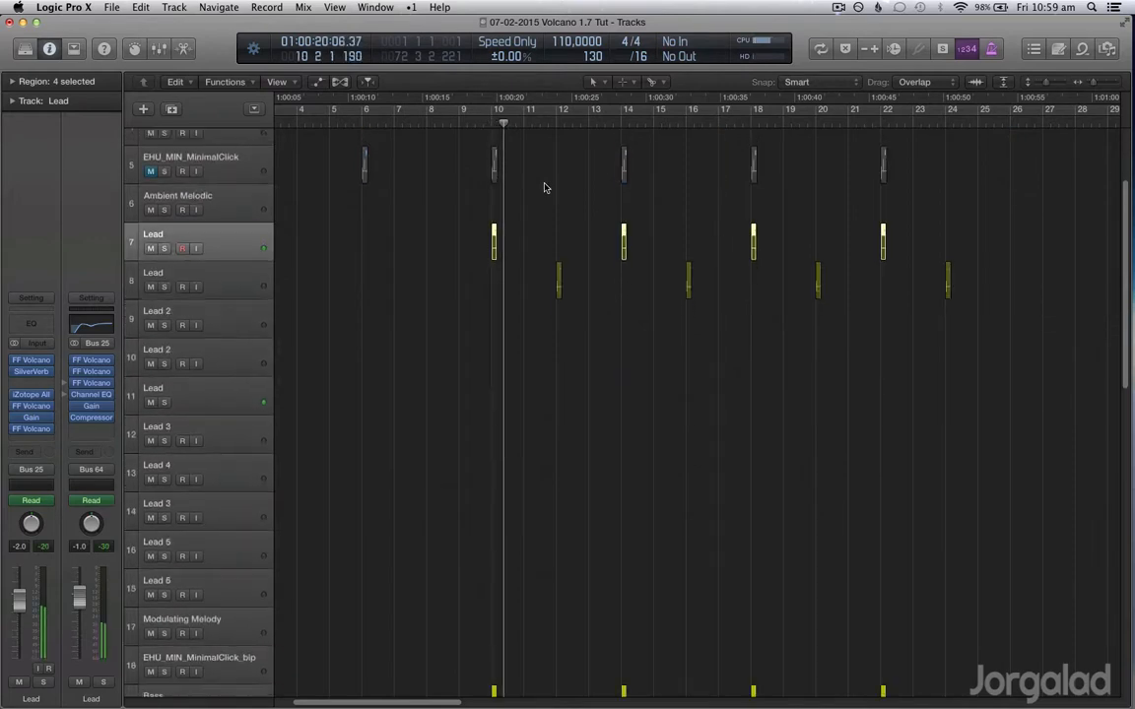
key("super+Up")
key("super+Up")
key("super+Up")
key("super+Up")
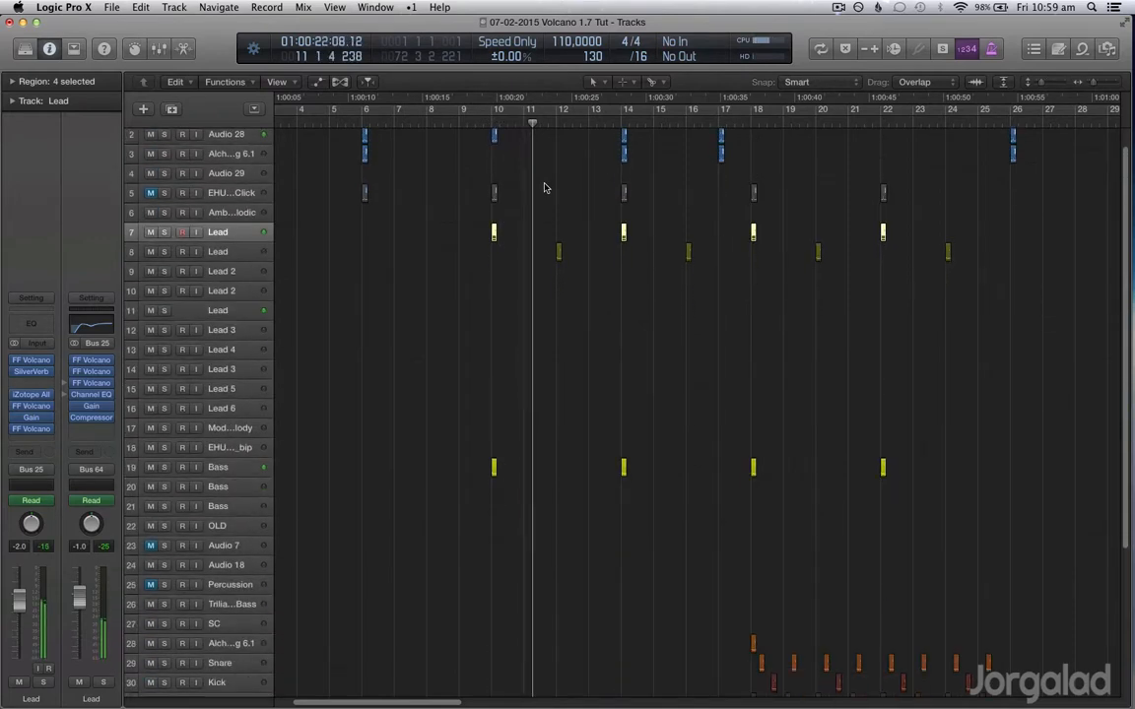
key("super+Up")
key("super+Up")
key("super+Up")
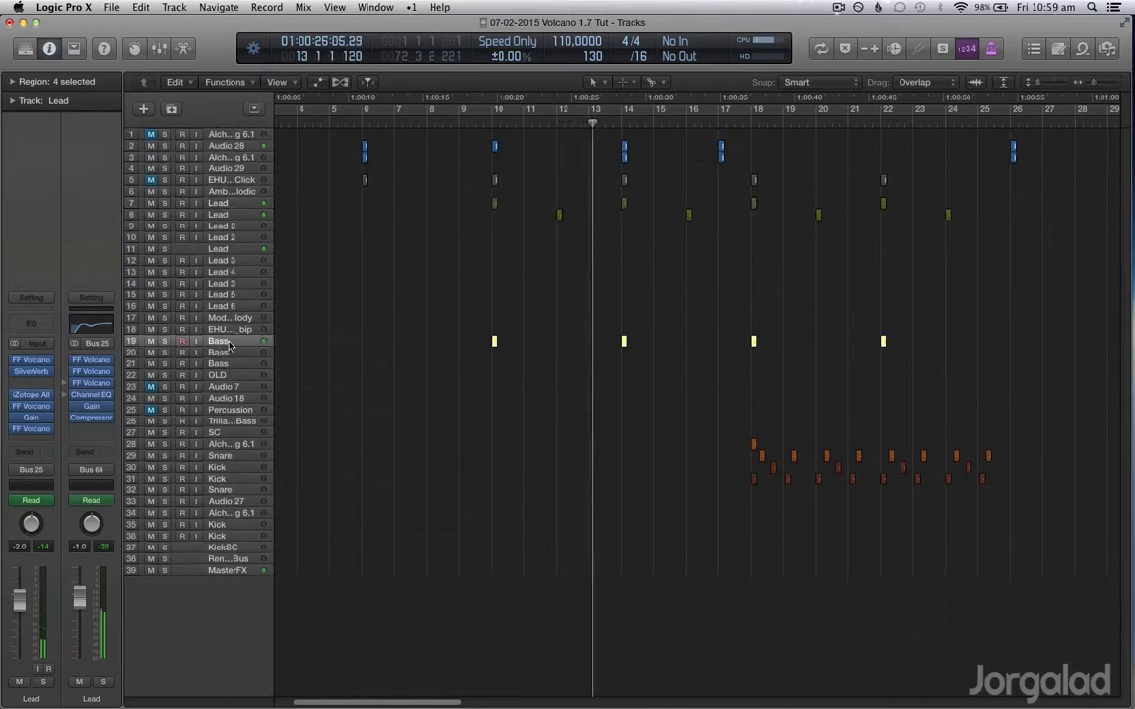
- Select track 19, Bass, and remove the unused SilverVerb from its inserts
left_click(225, 342)
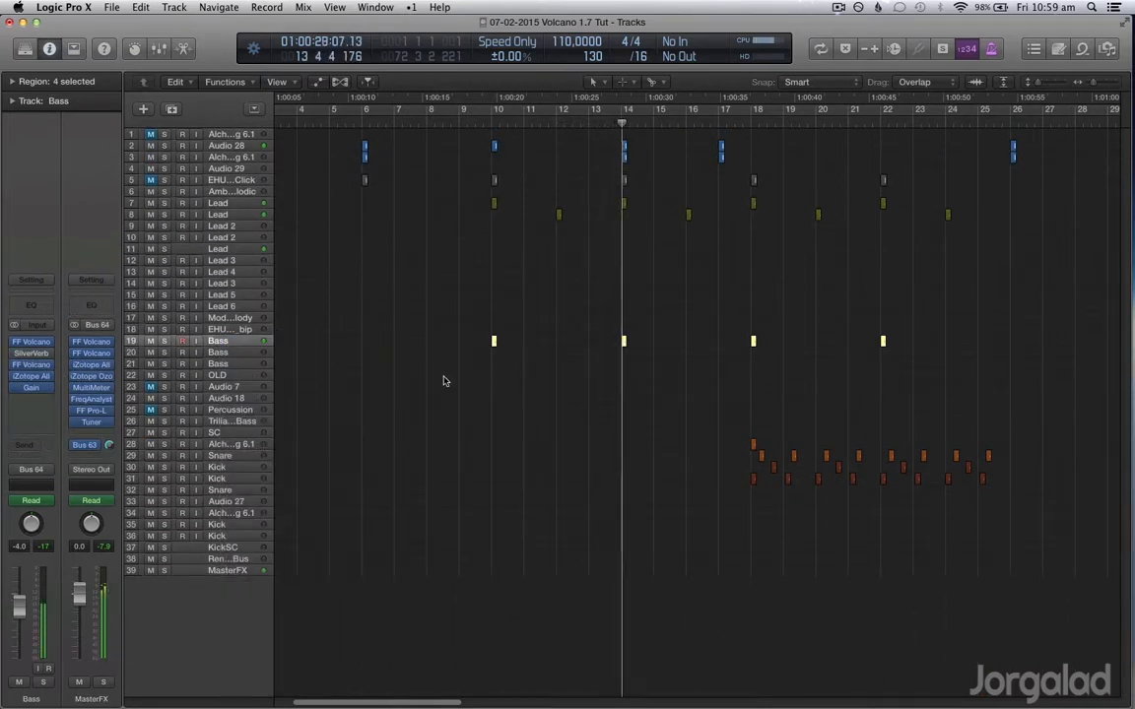
left_click(37, 342)
left_click(55, 374)
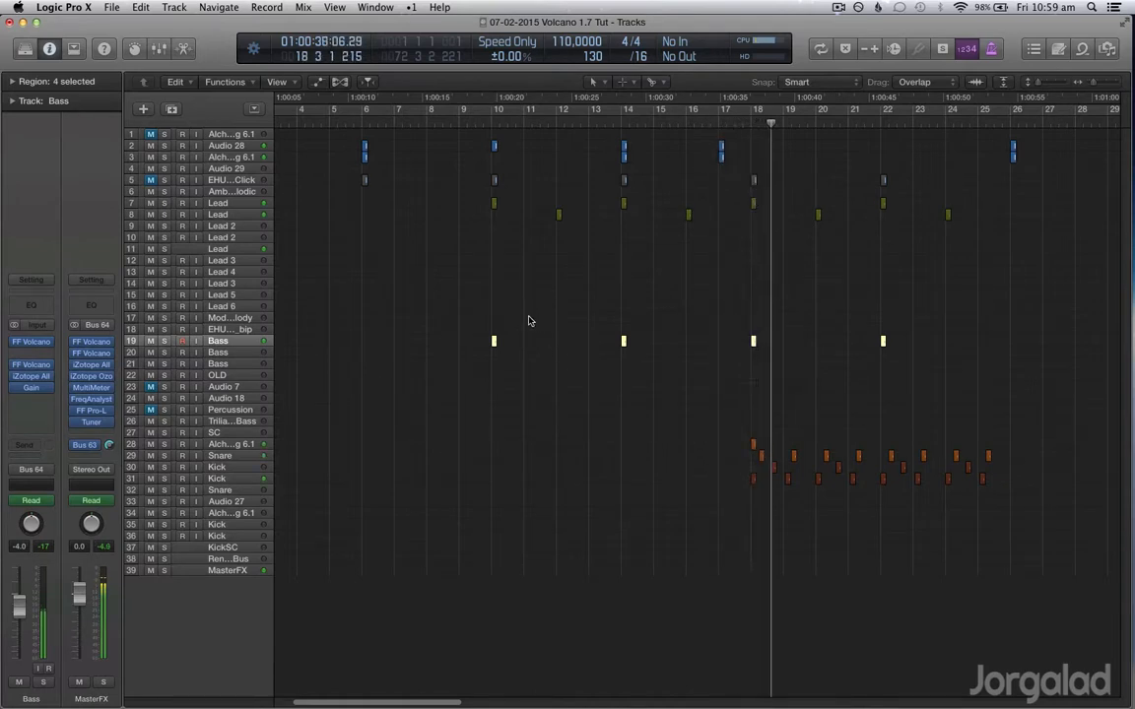
- Solo track 19, Bass, and set the cycle range from its first two regions, bars 10 to 14
left_click_drag(460, 296, 707, 417)
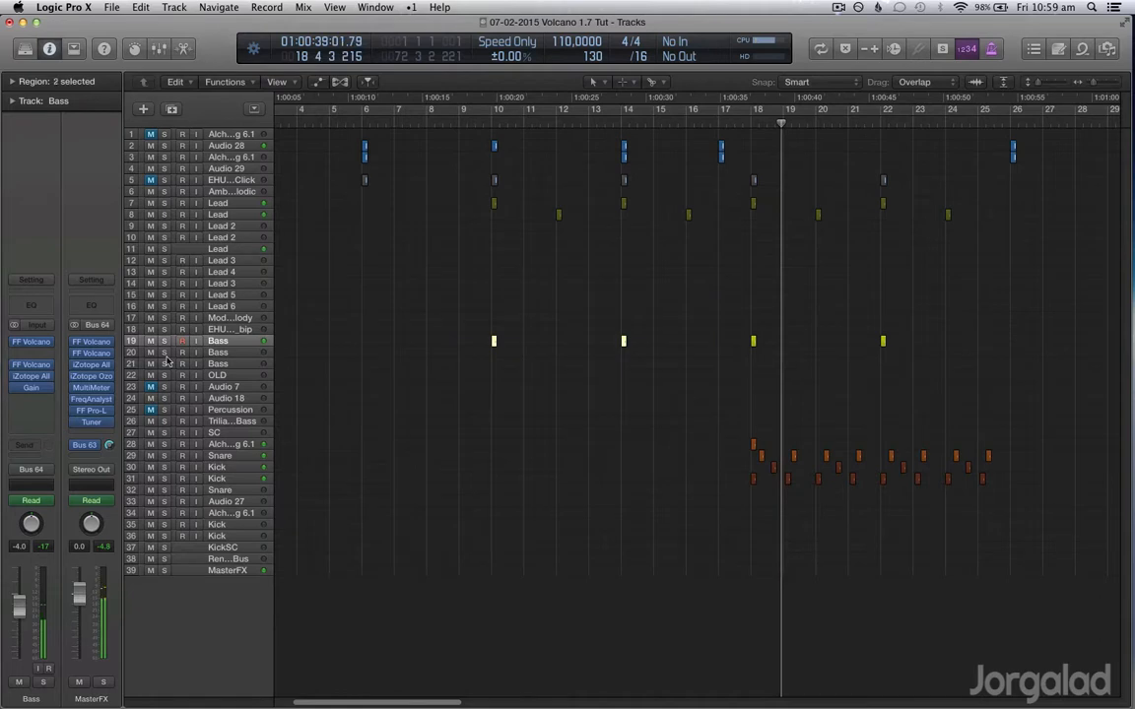
left_click(164, 341)
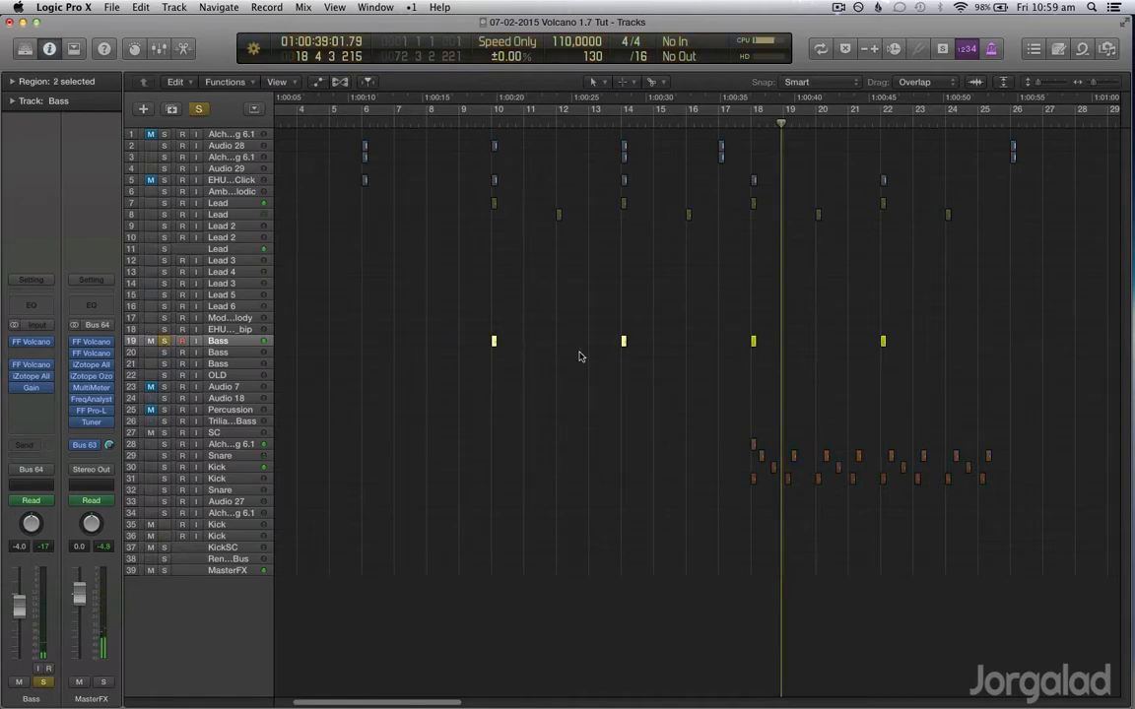
key("u")
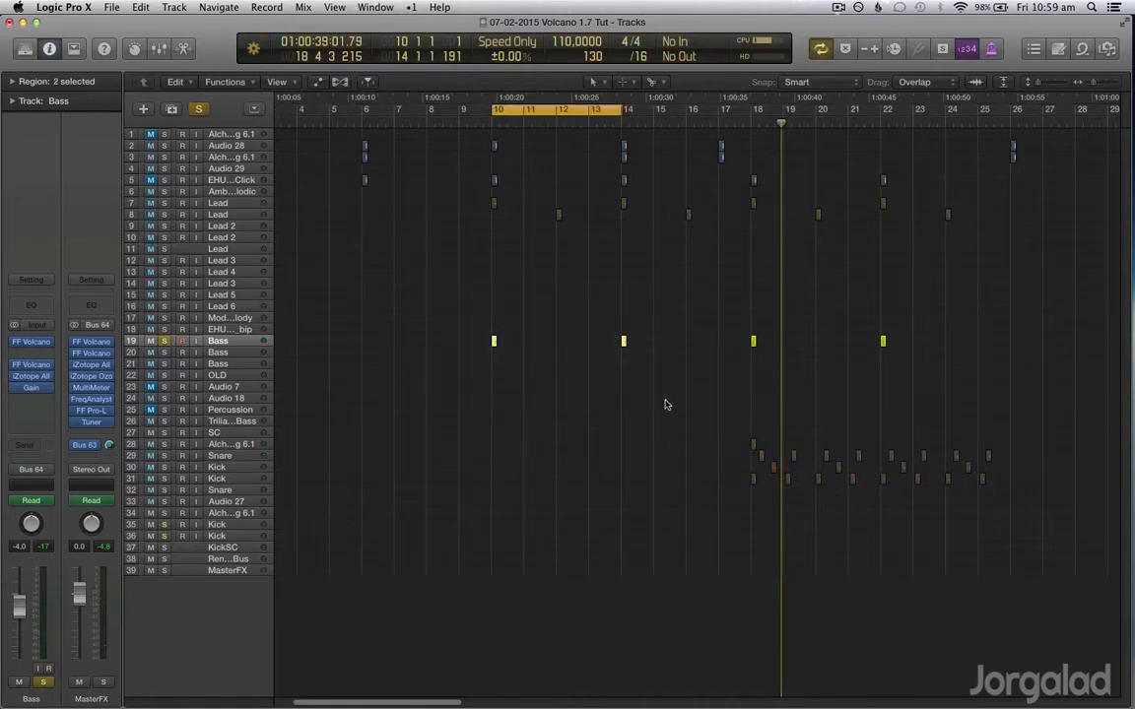
- Examine the waveform of the clicking region at bar 10 on track 19, Bass
key("z")
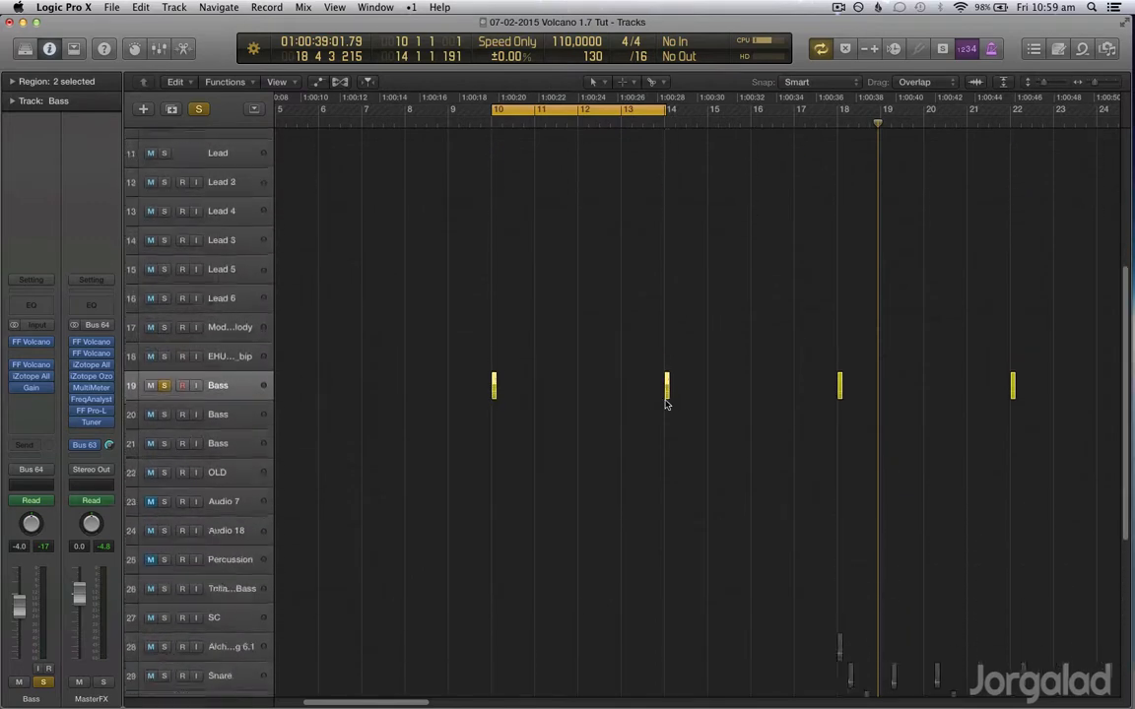
key("super+Down")
key("super+Down")
key("super+Right")
key("super+Right")
key("super+Right")
key("super+Right")
key("super+Right")
key("super+Right")
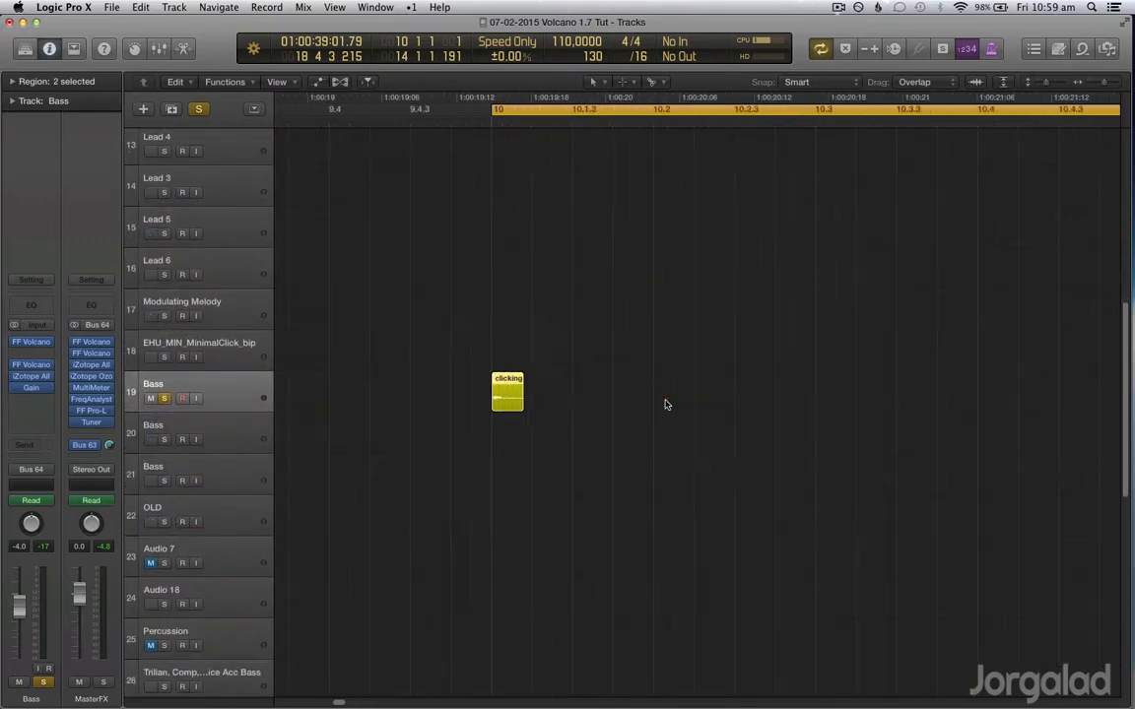
key("super+Down")
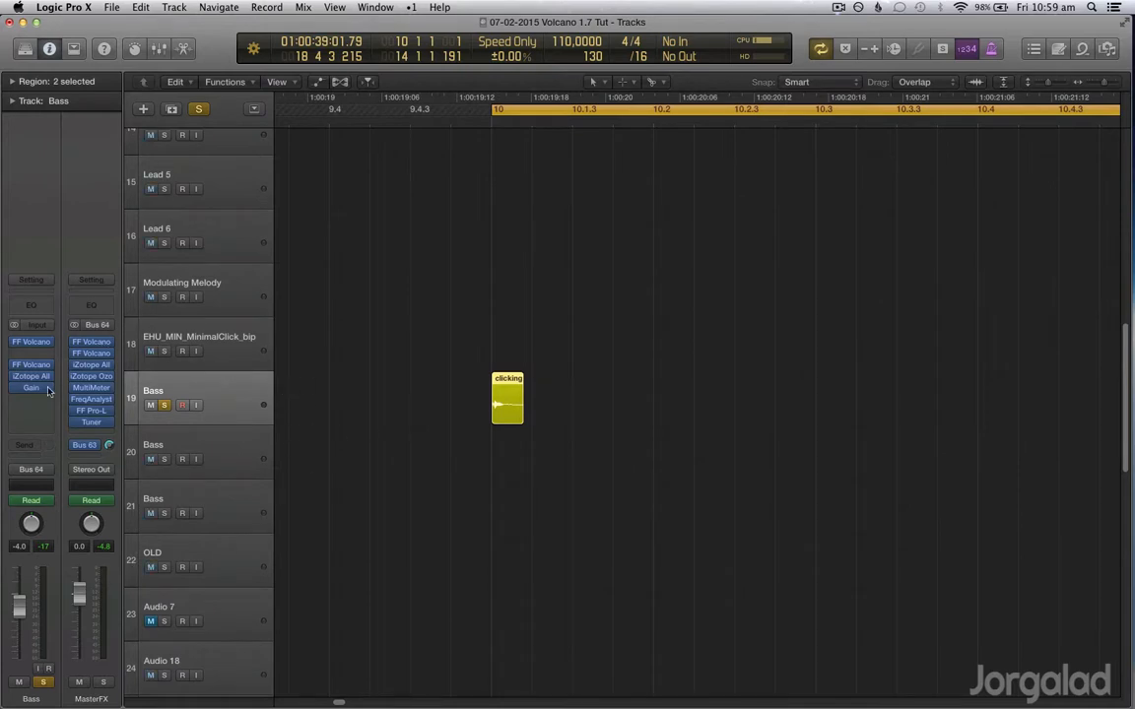
- View the settings of both FF Volcano 2 inserts and iZotope Alloy 2 on track 19, Bass
left_click(31, 343)
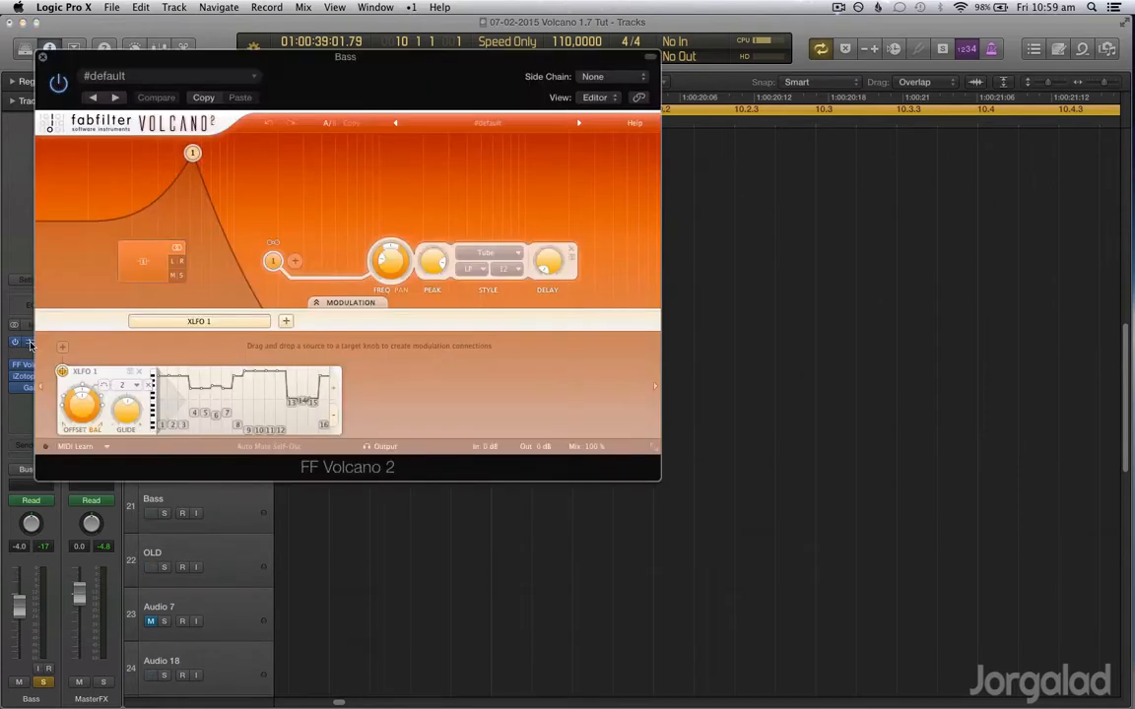
left_click_drag(525, 92, 941, 149)
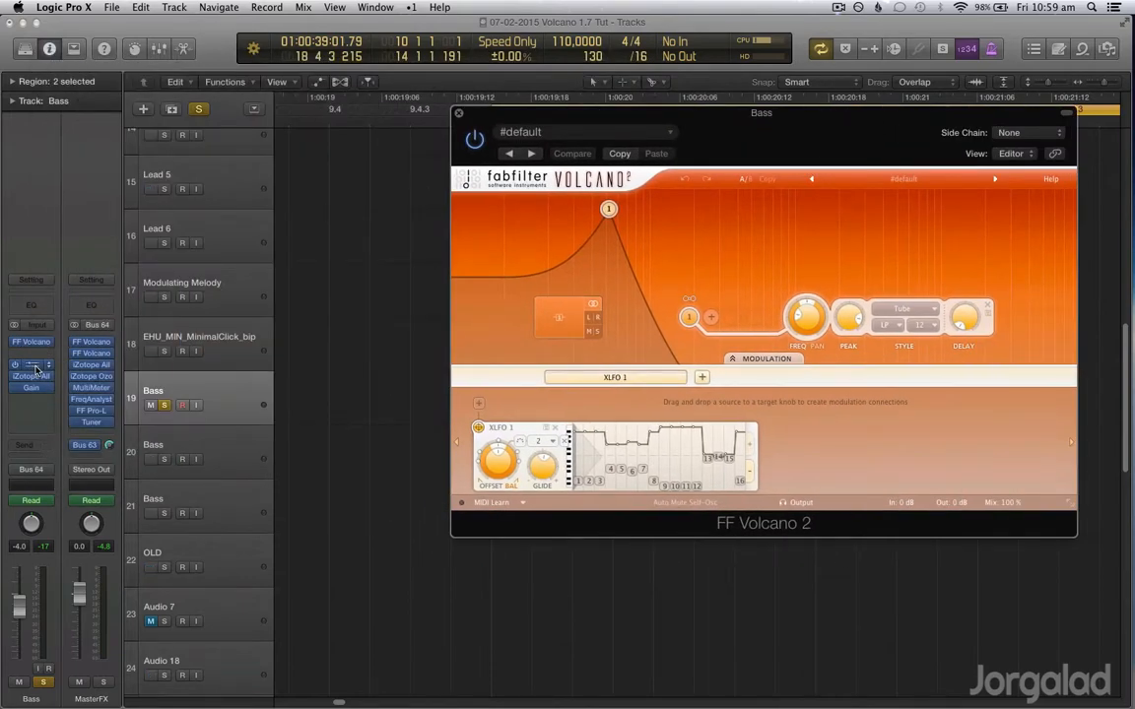
left_click(34, 366)
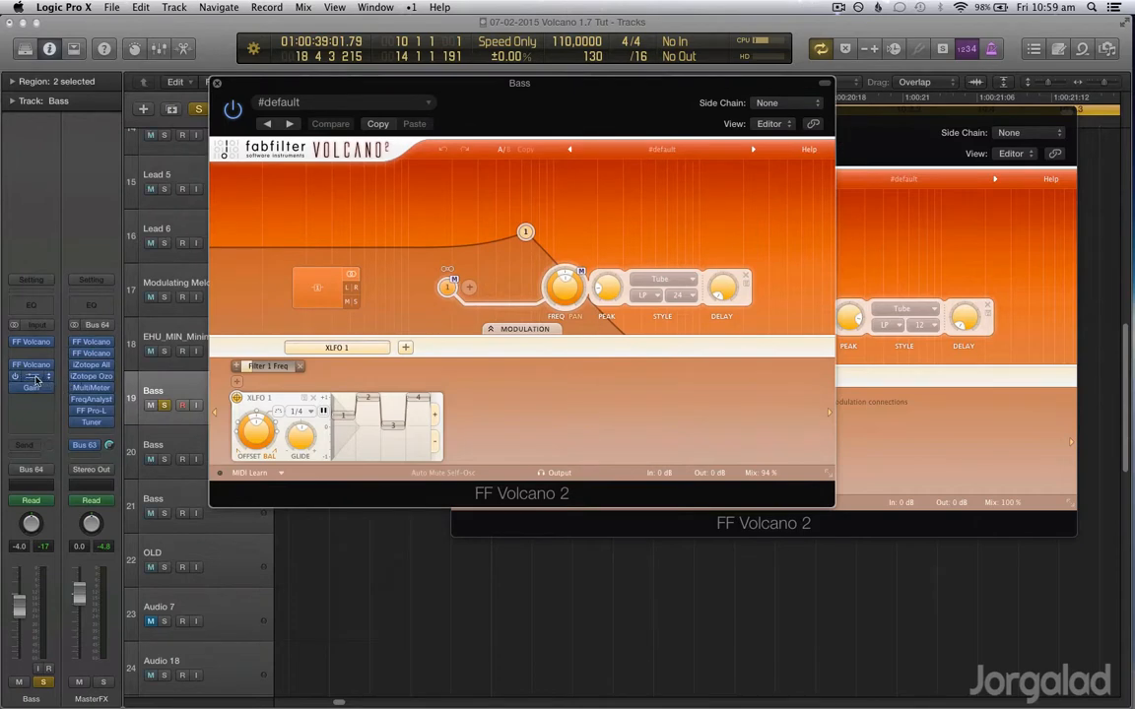
left_click(35, 377)
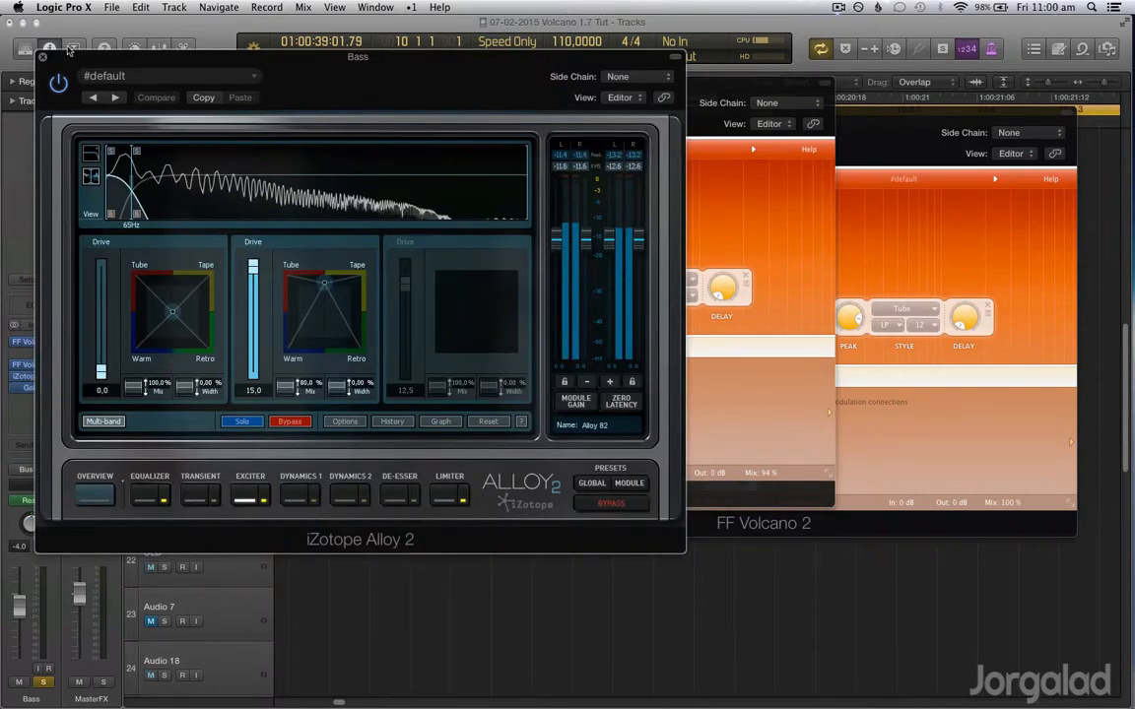
- Close the open Alloy 2 and Volcano 2 windows and turn off solo on track 19, Bass
left_click(42, 56)
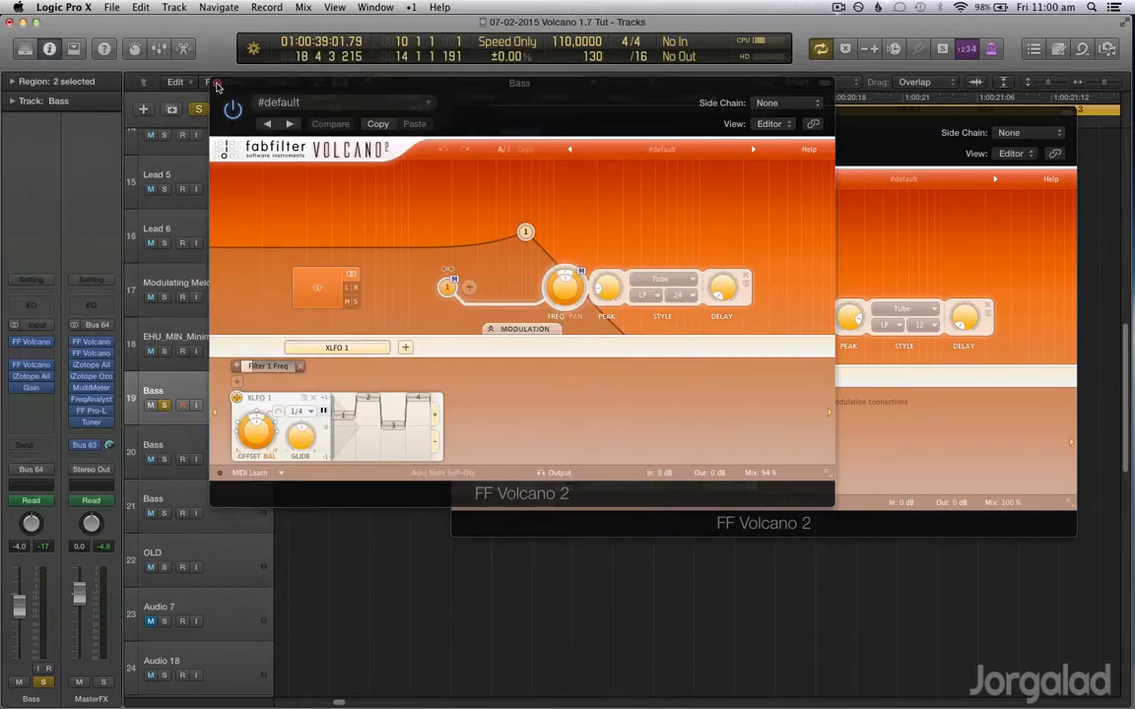
left_click(213, 83)
left_click(458, 112)
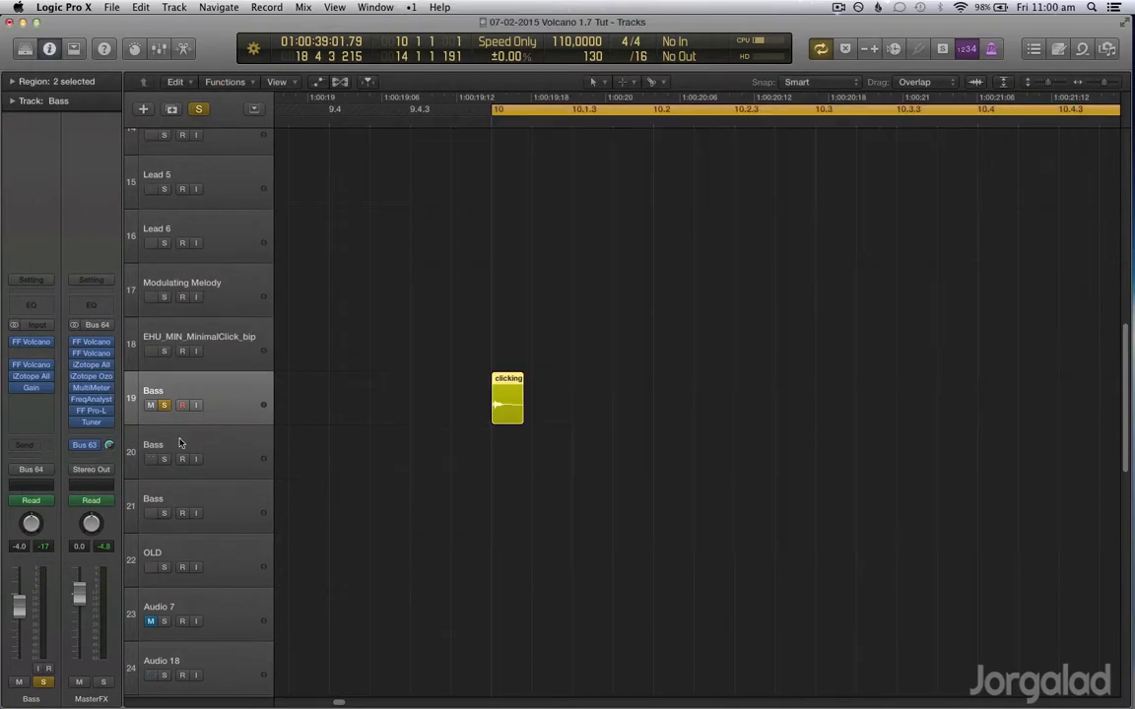
left_click(165, 405)
- Turn off cycle mode and bring the arrangement from bar 1 to about bar 77 into view
key("super+Left")
key("super+Left")
key("super+Left")
key("super+Left")
key("super+Left")
key("super+Left")
key("super+Left")
key("super+Left")
key("super+Left")
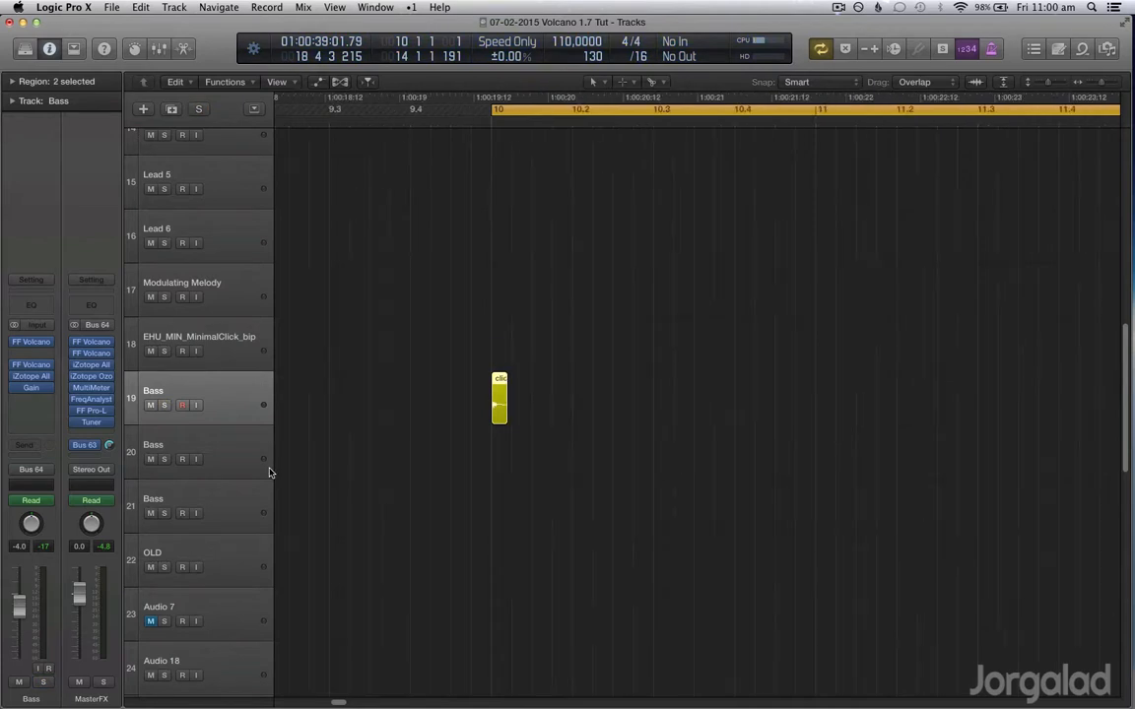
key("c")
key("super+Left")
key("super+Left")
key("super+Left")
key("super+Left")
key("super+Left")
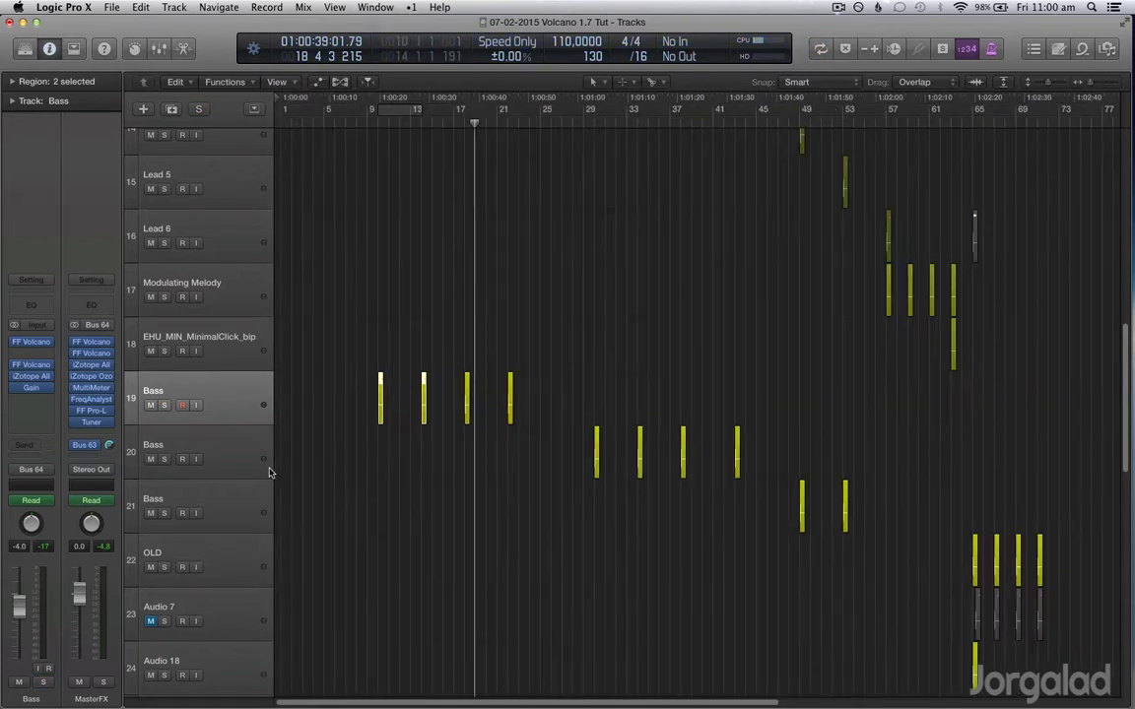
- Select the second Bass track, track 20, and open its first FF Volcano 2 insert
left_click(269, 472)
key("super+Right")
key("super+Right")
key("super+Right")
key("super+Right")
key("super+Right")
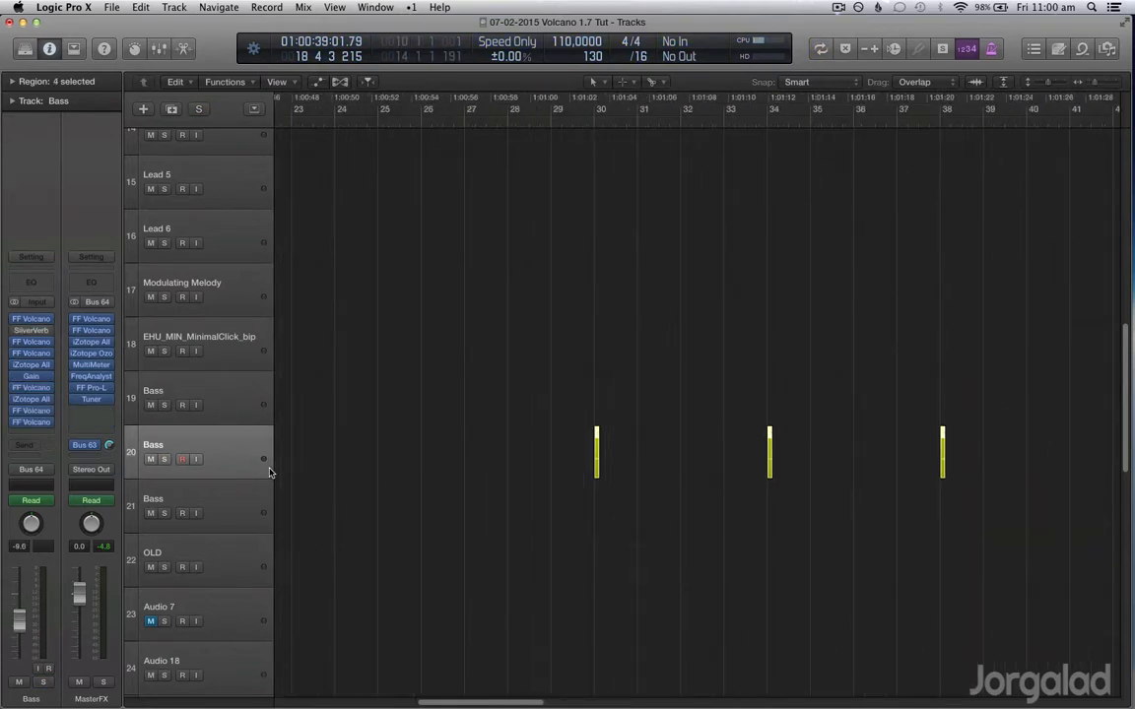
scroll(269, 473, "right", 9)
scroll(269, 473, "down", 2)
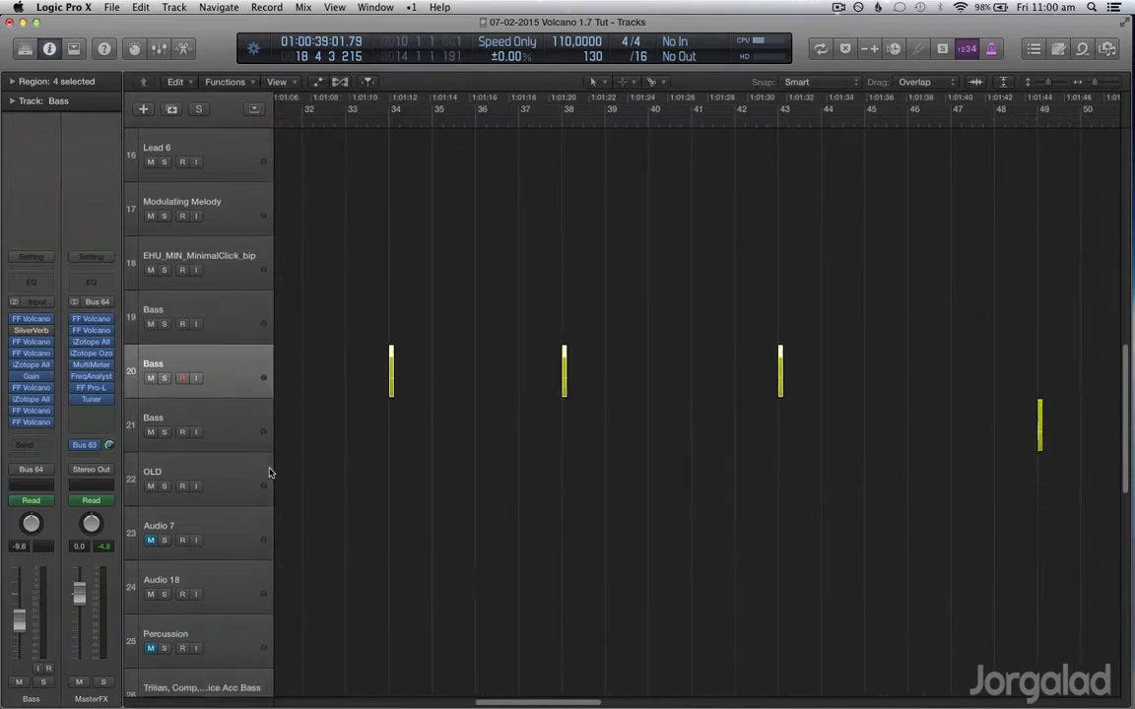
key("super+Left")
key("super+Left")
key("super+Left")
key("super+Left")
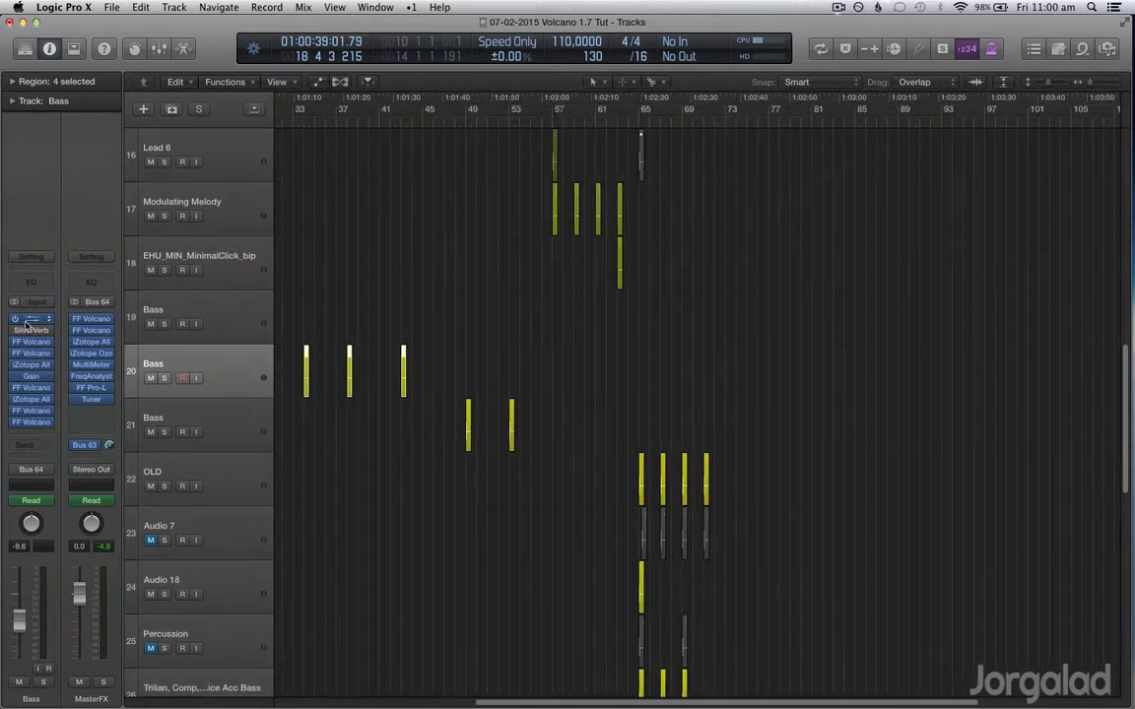
left_click(36, 320)
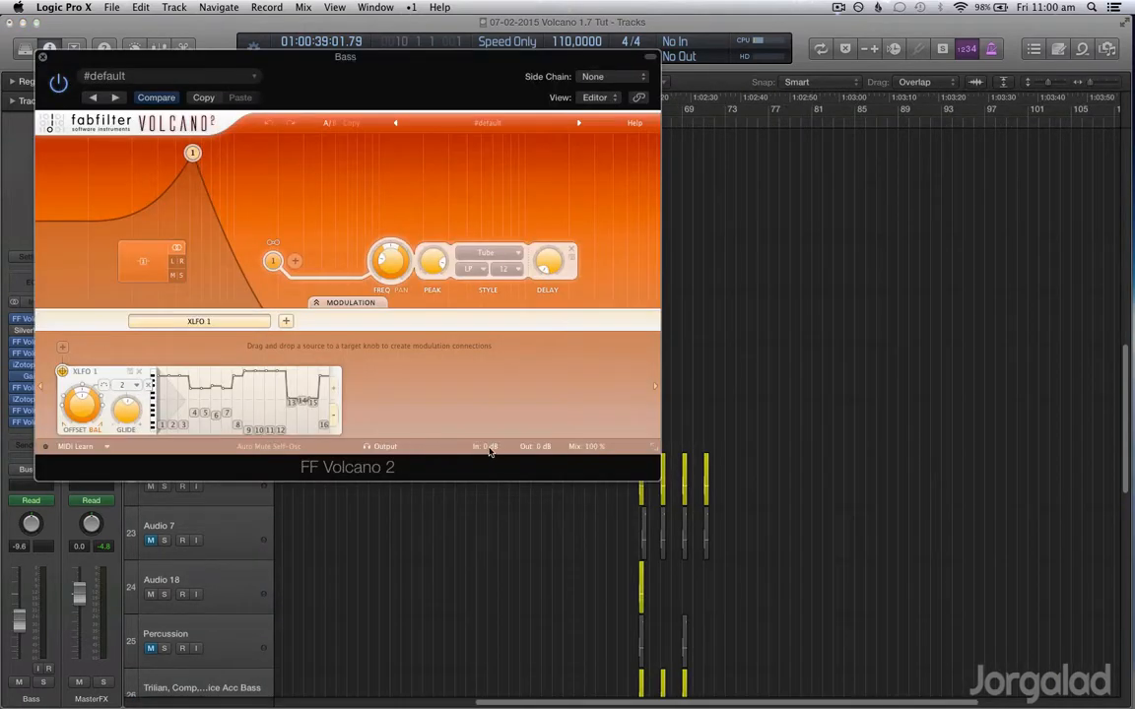
- Raise Volcano 2's input gain to +36 dB and lower its output gain to -36 dB
mouse_move(489, 451)
left_click_drag(489, 449, 501, 391)
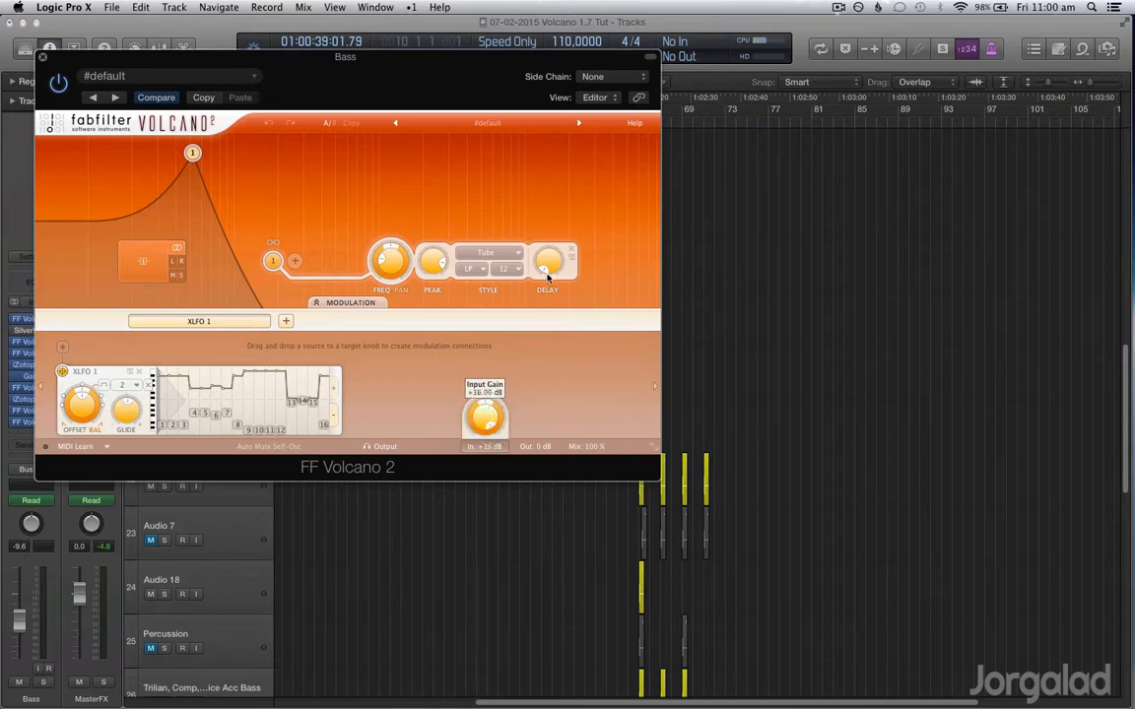
mouse_move(536, 445)
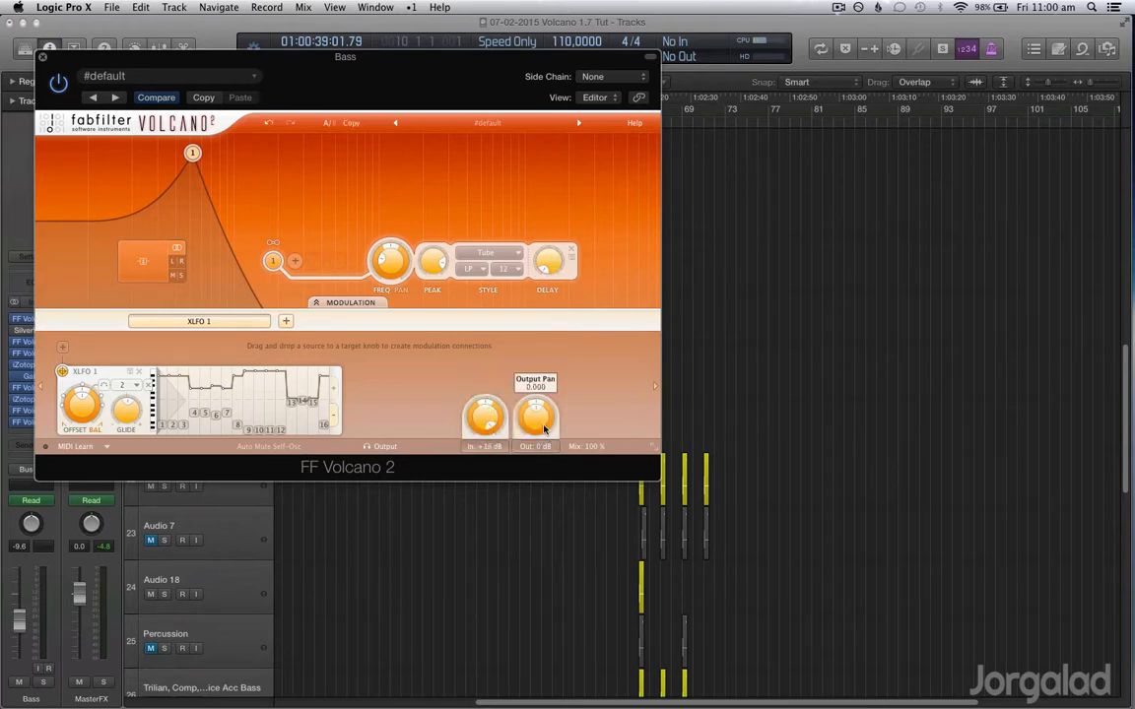
left_click_drag(543, 428, 526, 502)
left_click_drag(506, 605, 501, 592)
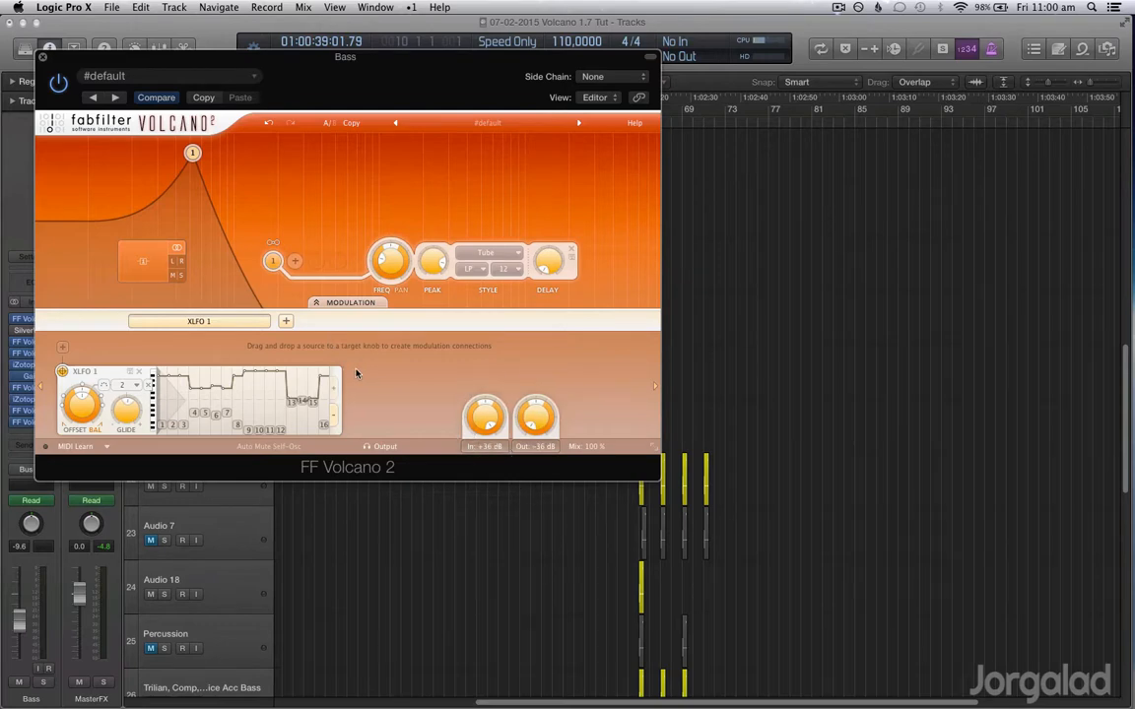
- Set Volcano 2's input and output gain to 0 dB and close the plug-in window
double_click(485, 423)
type("0")
key("Return")
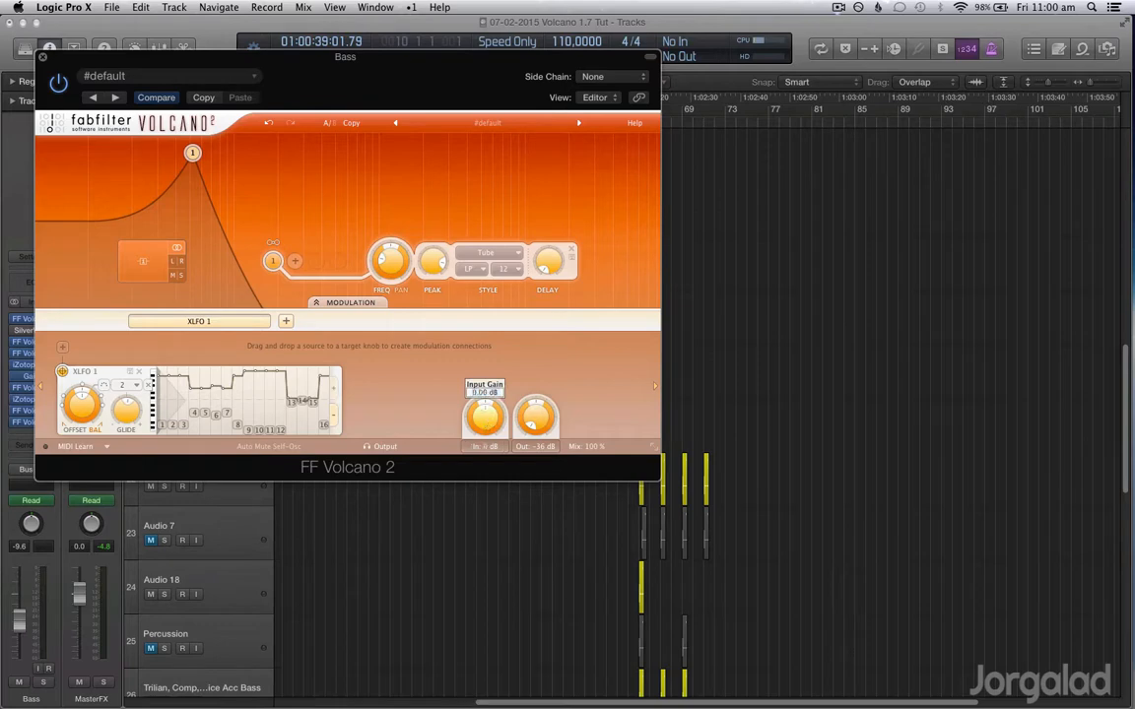
double_click(532, 422)
type("0")
key("Return")
left_click(844, 522)
scroll(844, 522, "down", 10)
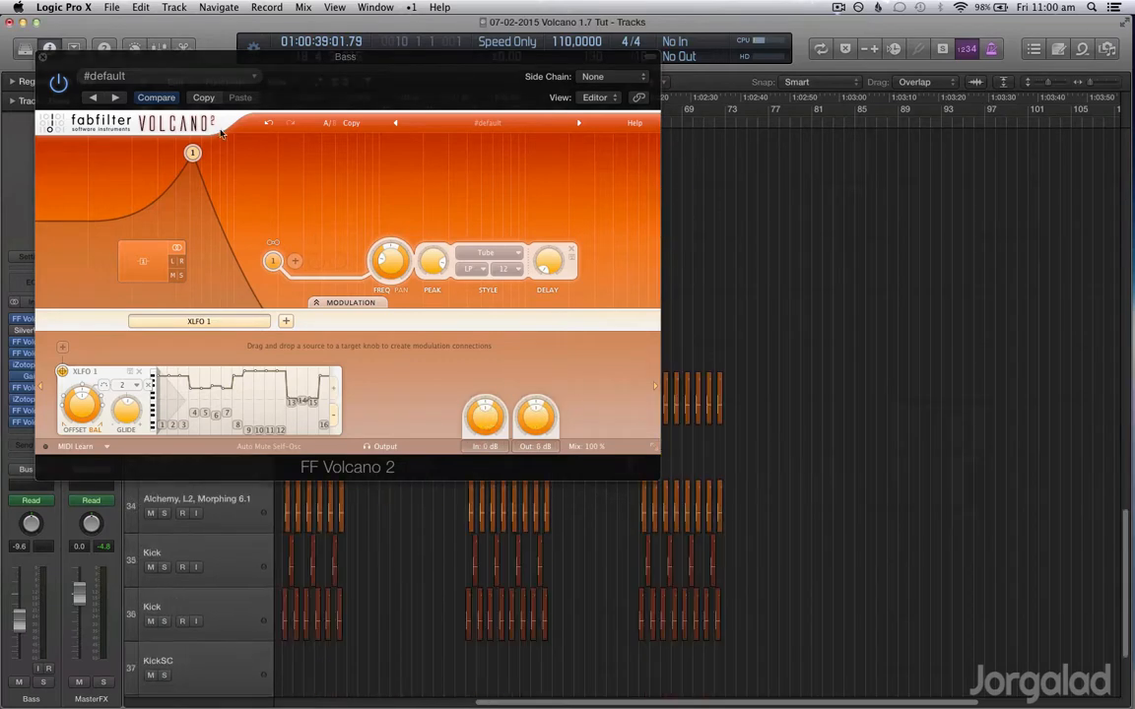
left_click(43, 59)
- Select track 24, Audio 18, display the track automation around bar 65, and turn on solo mode
scroll(558, 305, "up", 15)
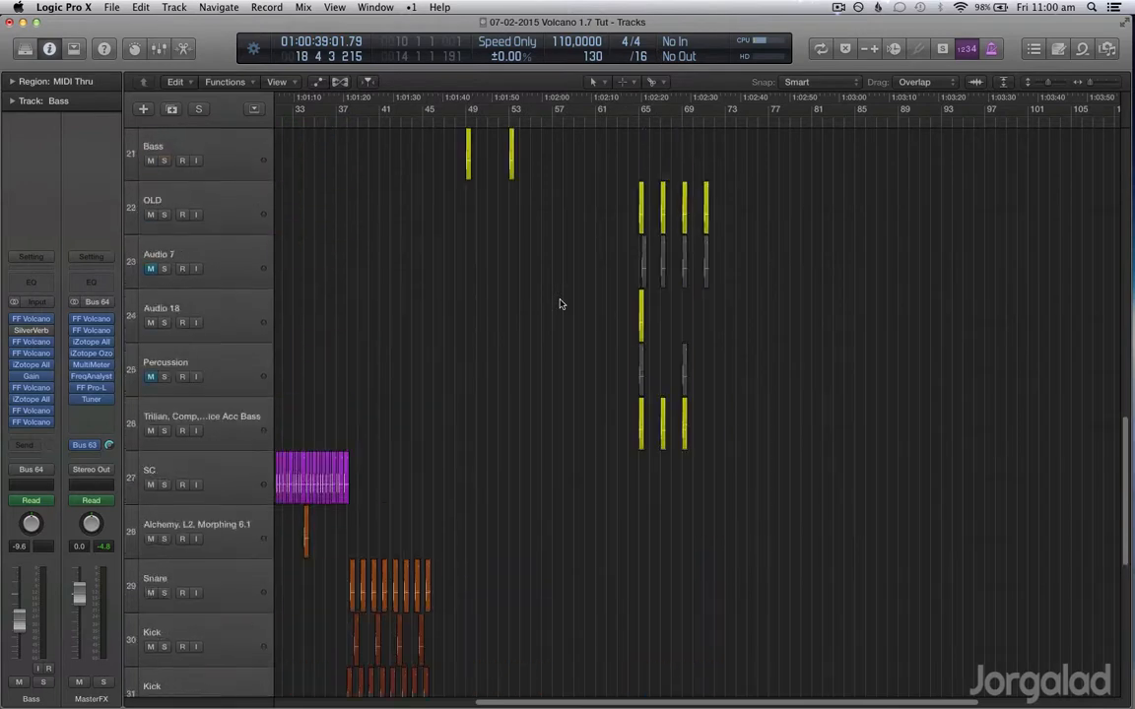
left_click(231, 417)
key("z")
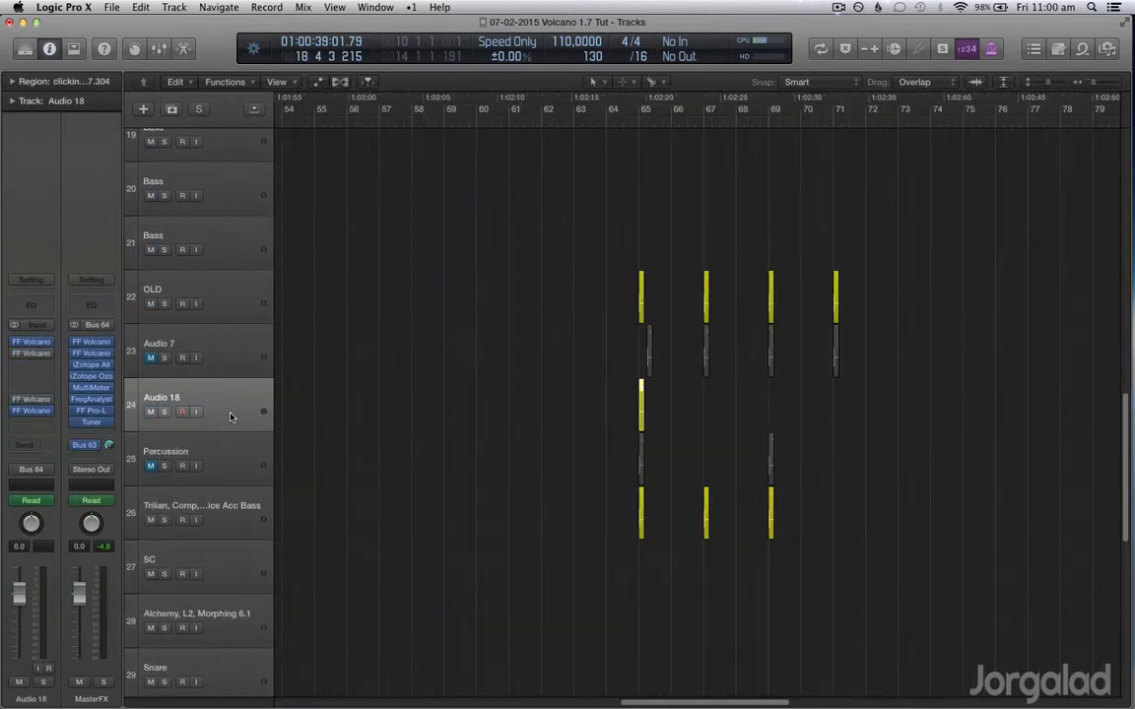
key("a")
key("super+Right")
key("super+Right")
key("ctrl+s")
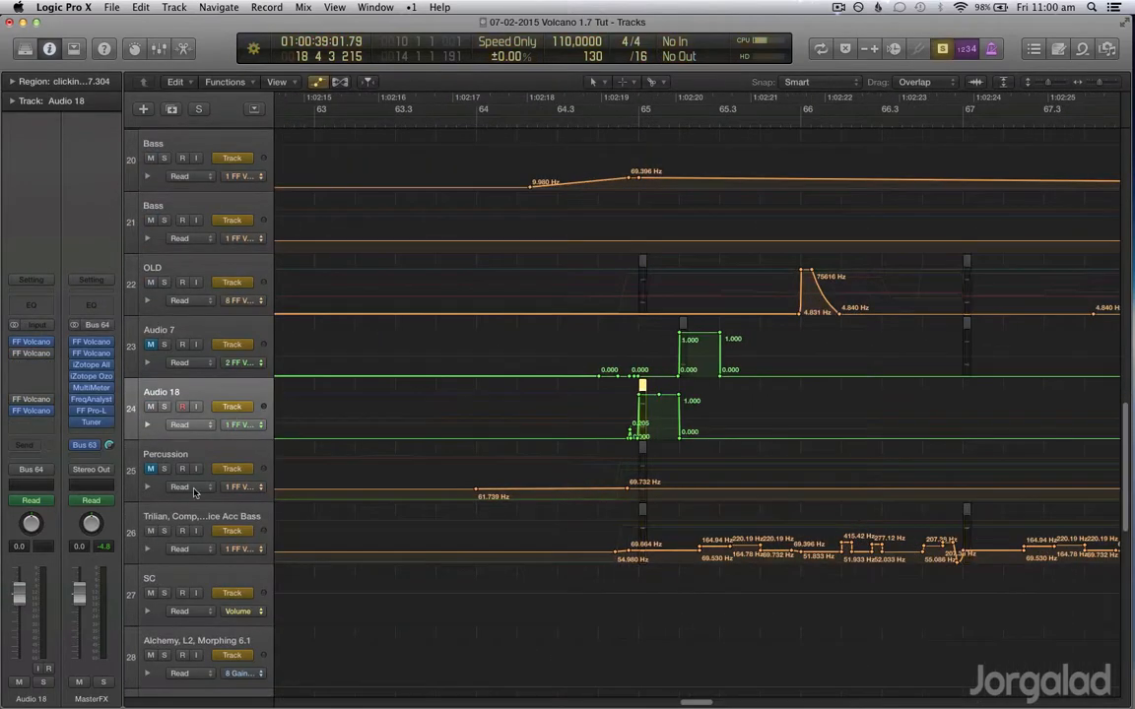
- Select track 26, Trilian Acc Bass, and play it soloed from just before bar 65 at a higher system volume
left_click(209, 516)
left_click(620, 124)
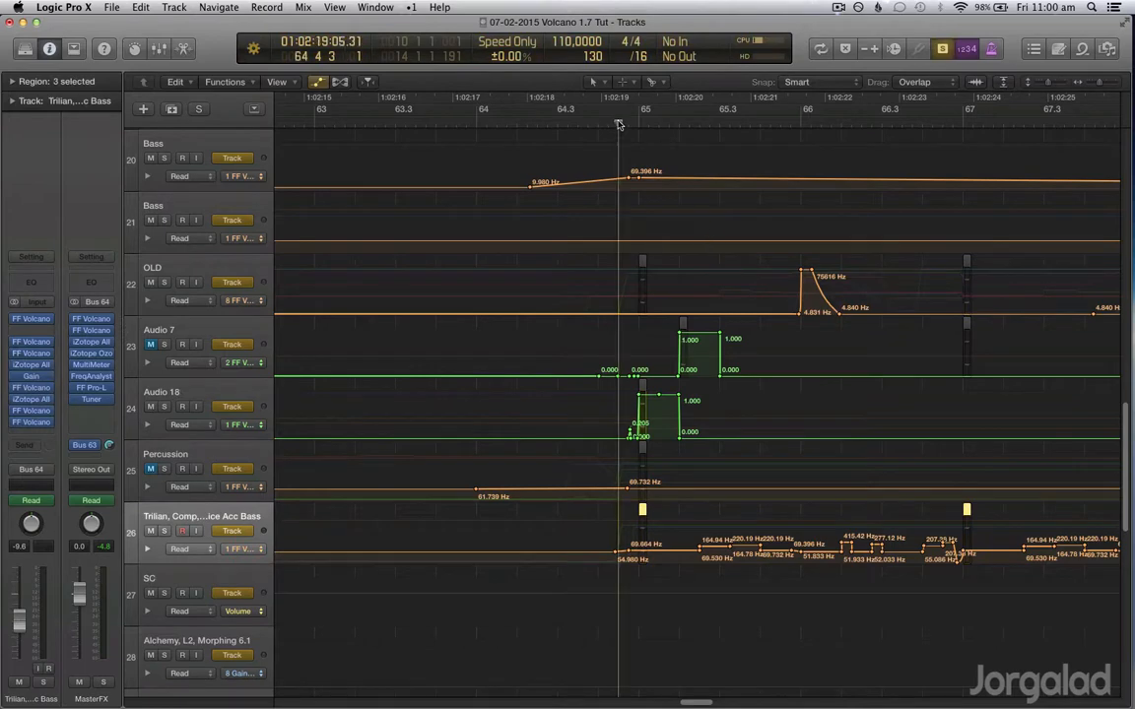
key("XF86AudioRaiseVolume")
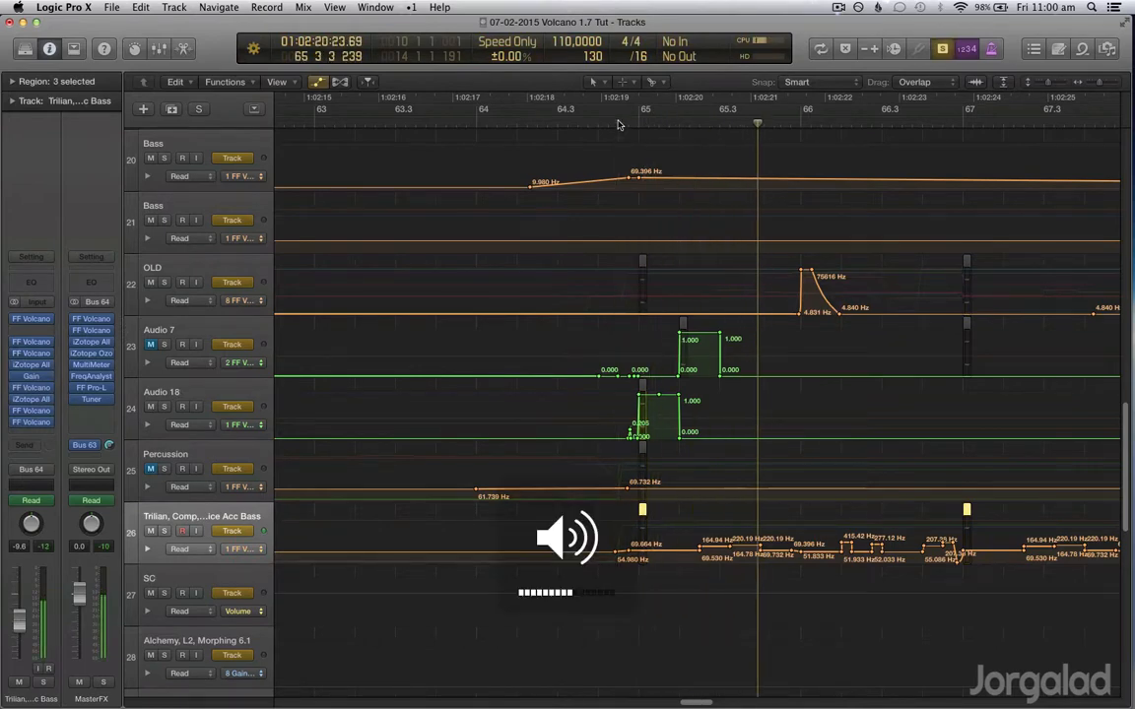
- Hide the automation and set the cycle range from the three regions on track 26, bars 65 to 69
key("a")
key("super+Left")
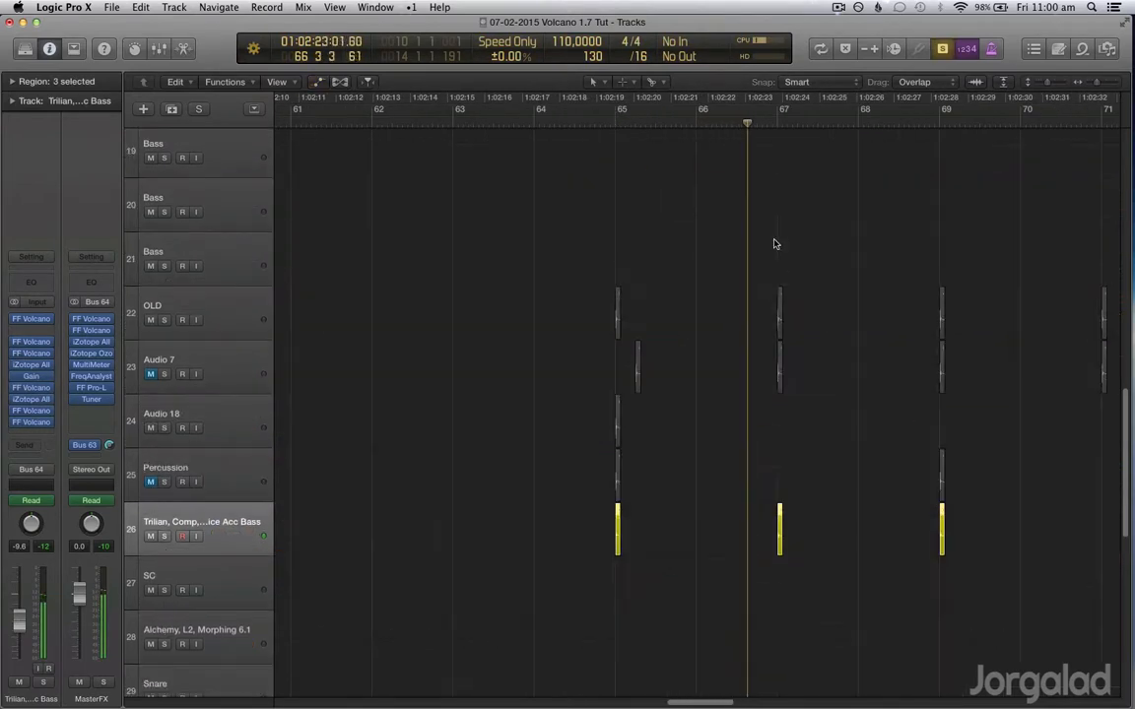
scroll(741, 383, "right", 3)
left_click_drag(845, 617, 414, 522)
key("super+u")
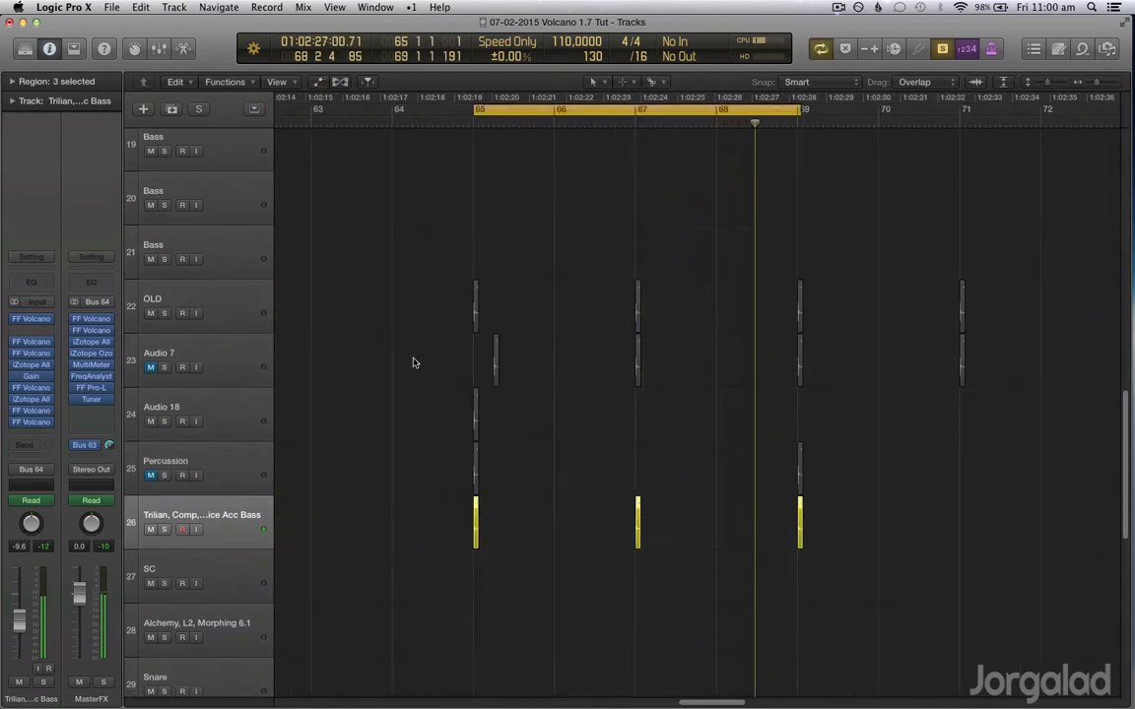
- Restart playback just before bar 65 and extend the cycle range's start to 64 4 3 1
left_click(465, 116)
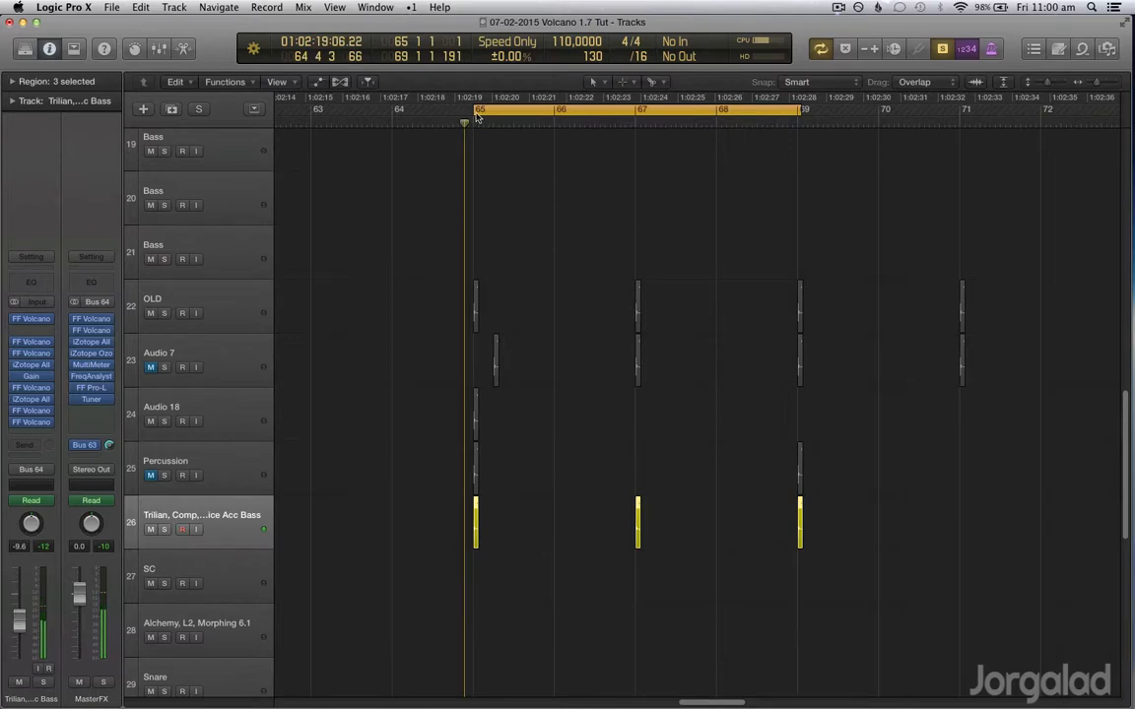
key("space")
left_click_drag(474, 112, 464, 112)
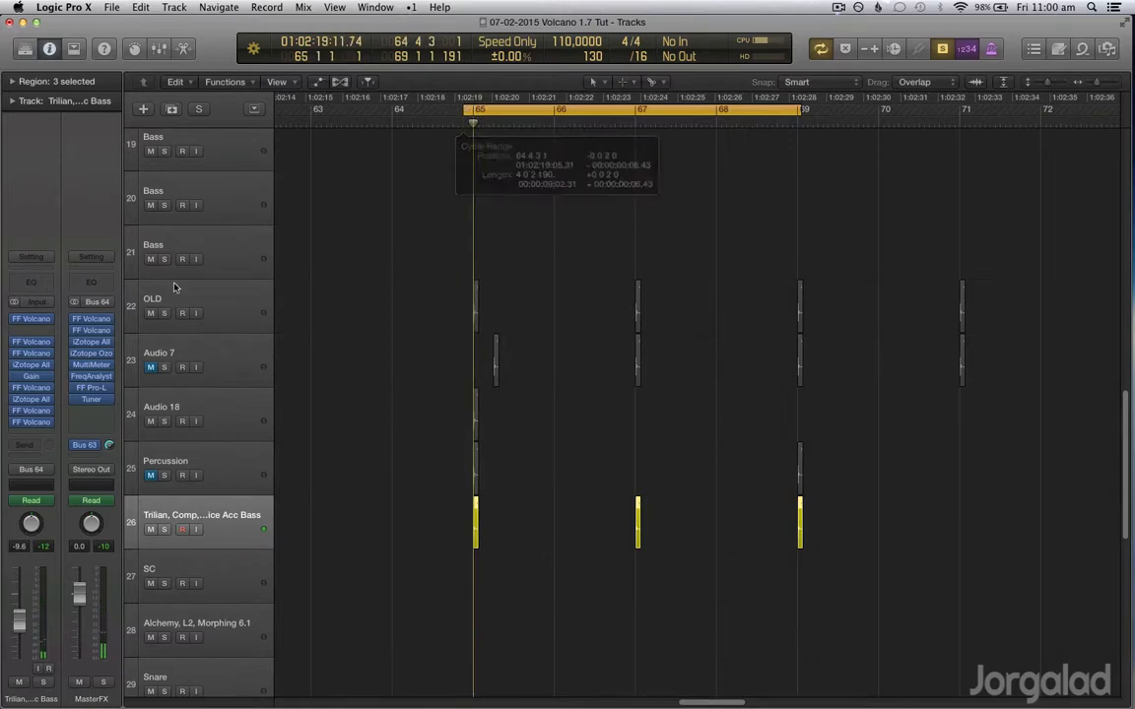
- View the settings of the first three FF Volcano 2 inserts on track 26, then close their windows
left_click(31, 319)
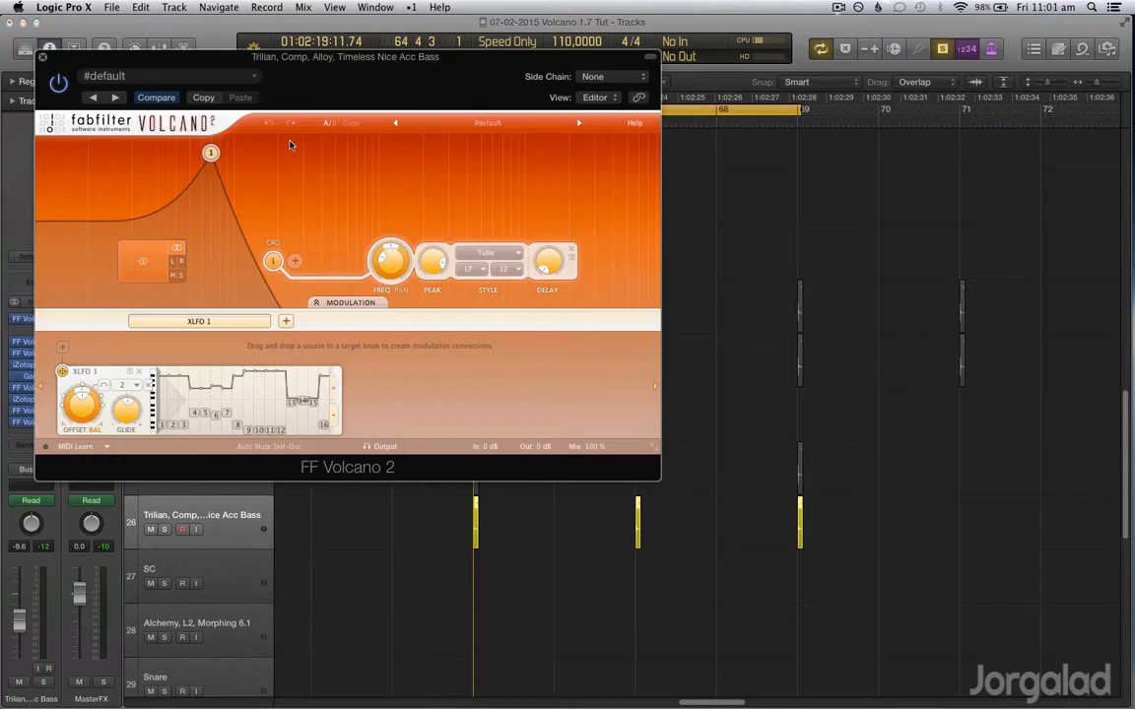
left_click_drag(402, 88, 572, 90)
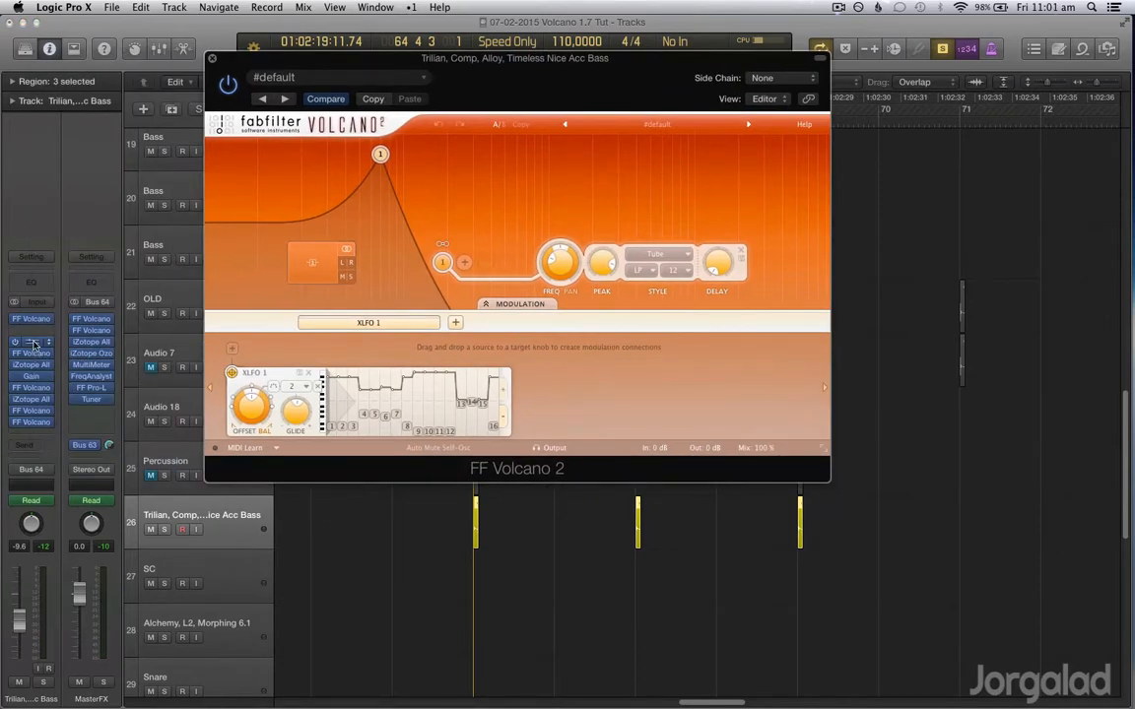
left_click(34, 342)
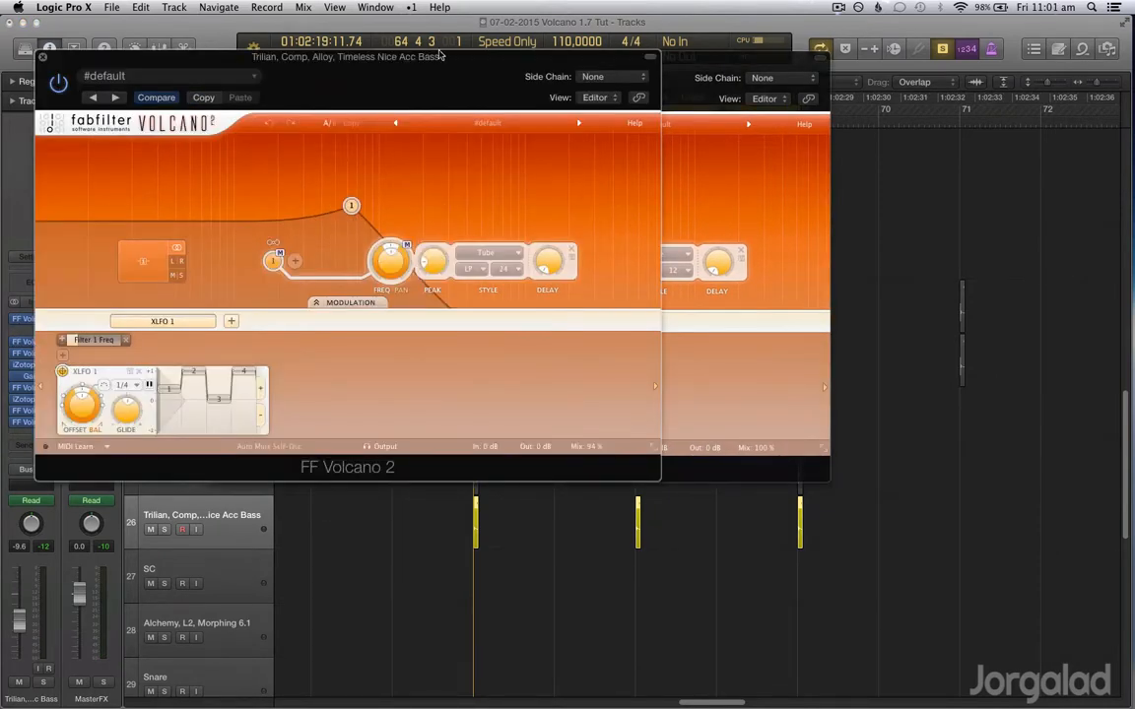
left_click_drag(438, 53, 677, 100)
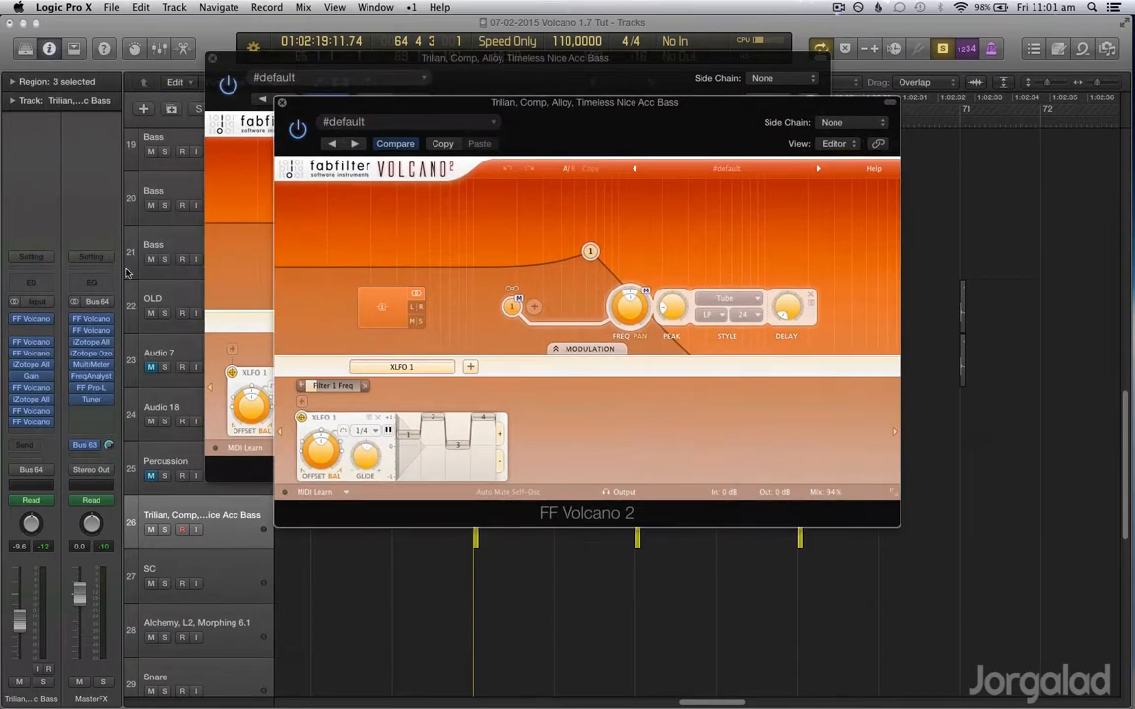
left_click(34, 353)
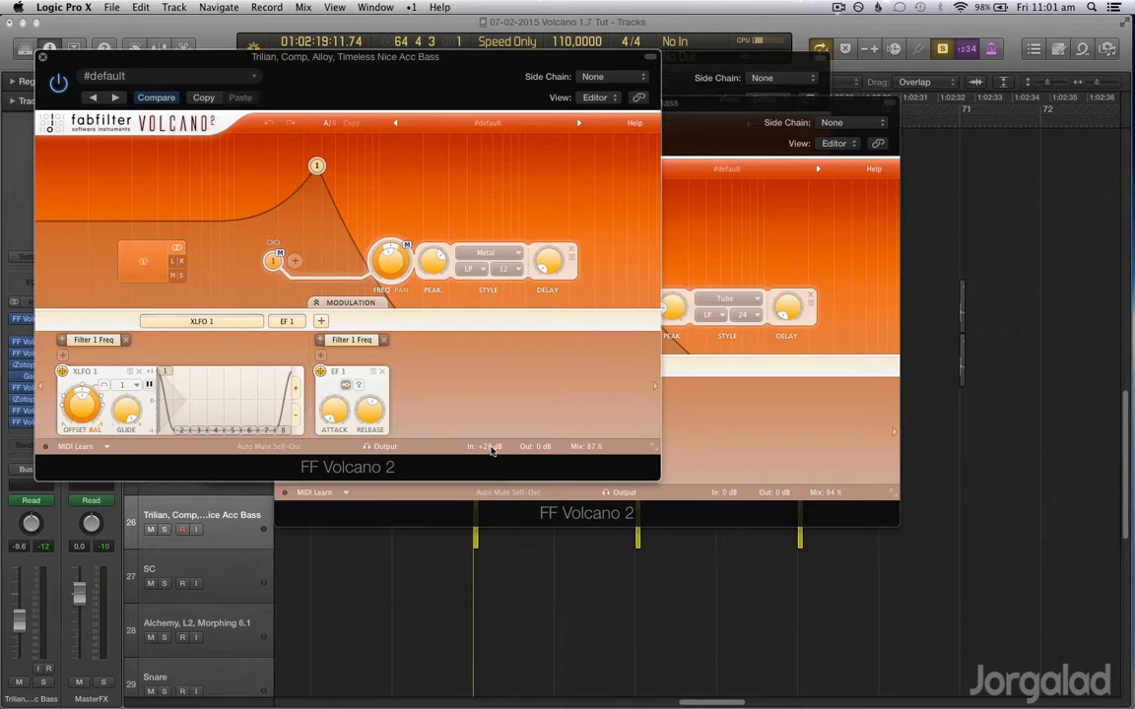
left_click(43, 56)
left_click(283, 103)
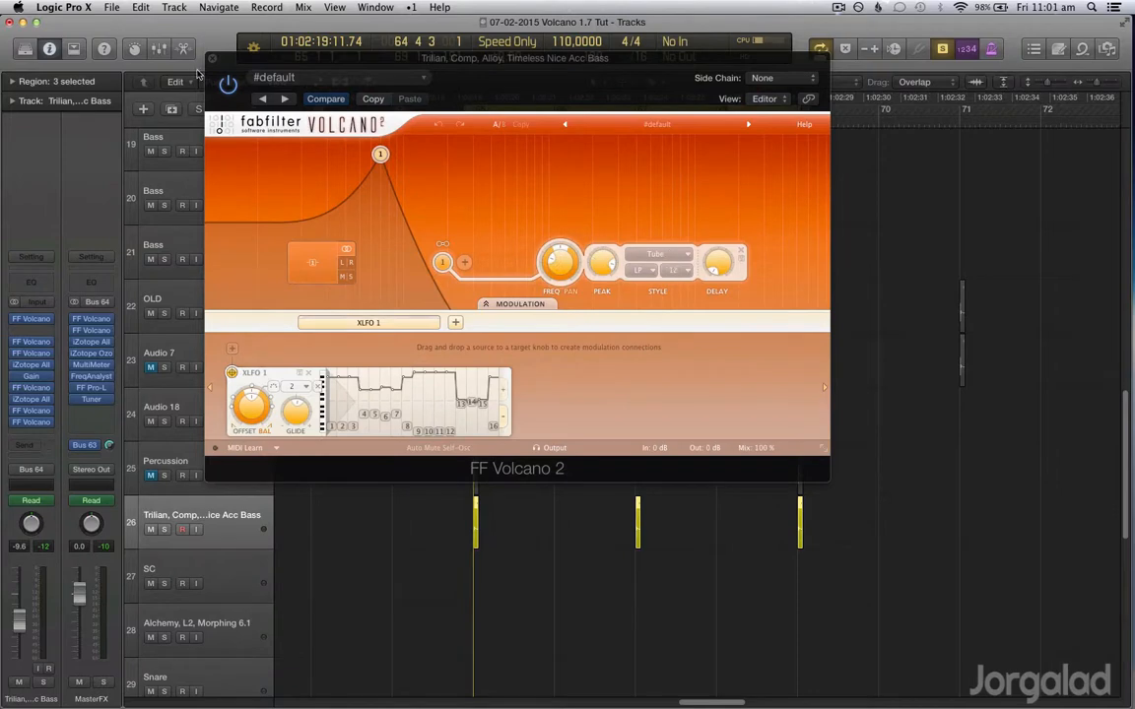
left_click(212, 62)
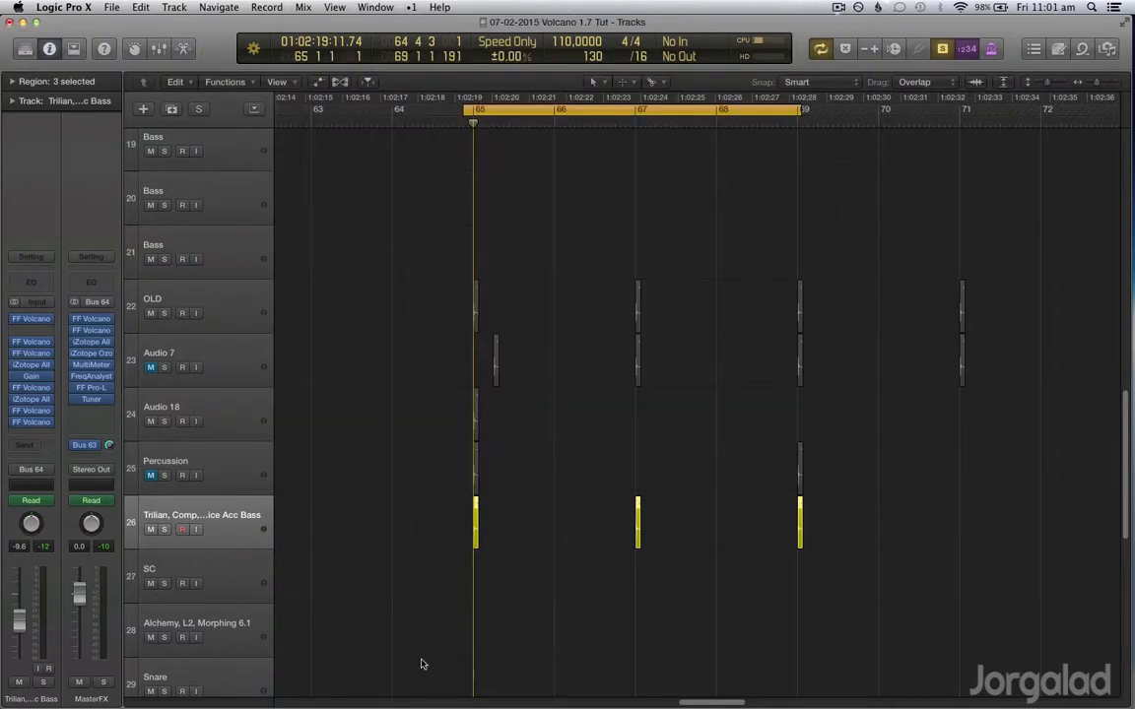
- Examine the Volcano 2 frequency automation on track 26 across bars 65 to 69
key("a")
key("super+Right")
key("super+Down")
key("super+Down")
key("super+Down")
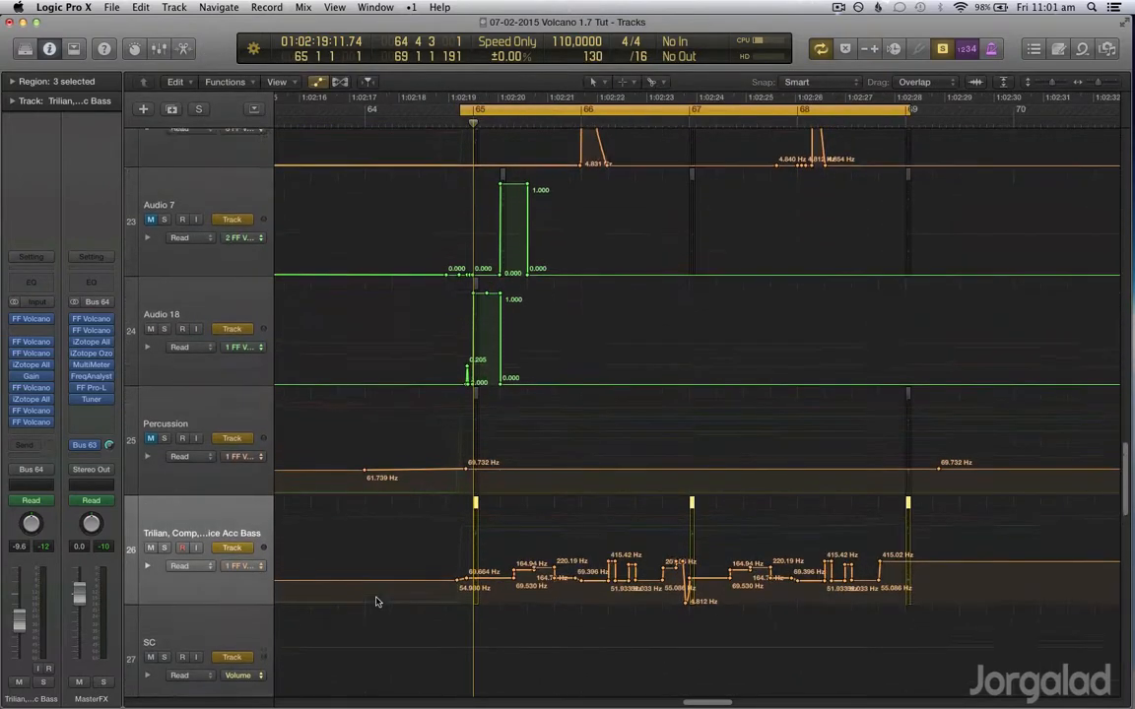
key("super+Down")
key("super+Right")
key("super+Right")
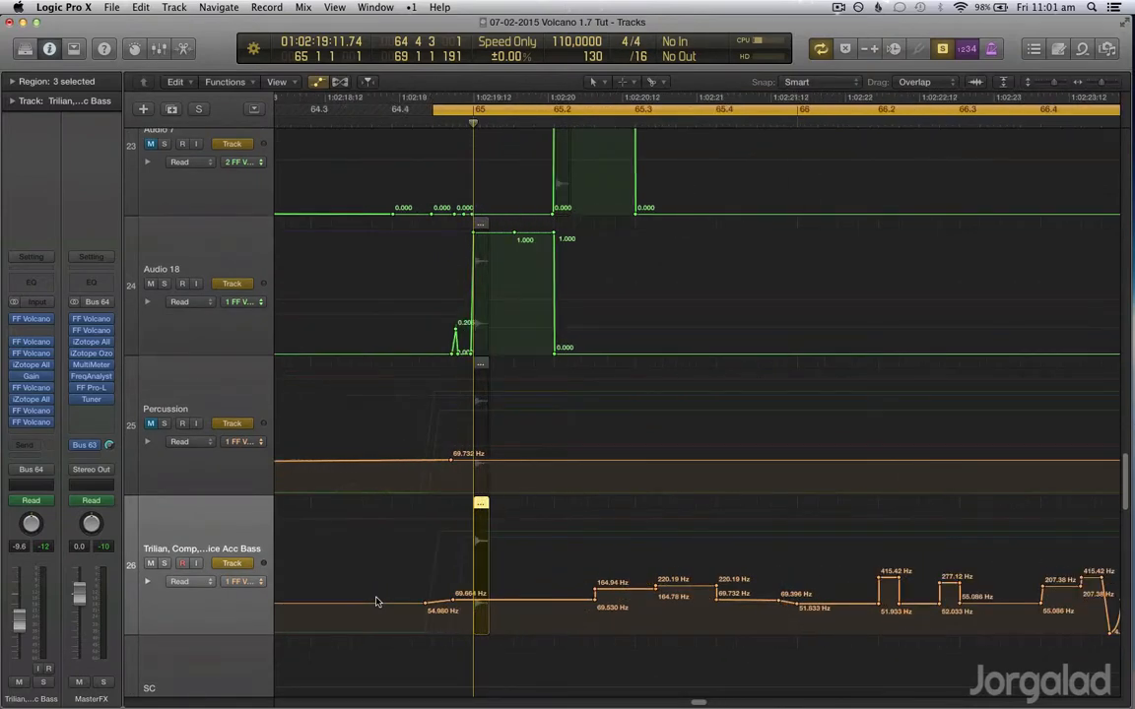
key("super+Left")
key("super+Left")
key("a")
- Turn off cycle mode and select track 13, Lead 4
key("super+Up")
key("super+Left")
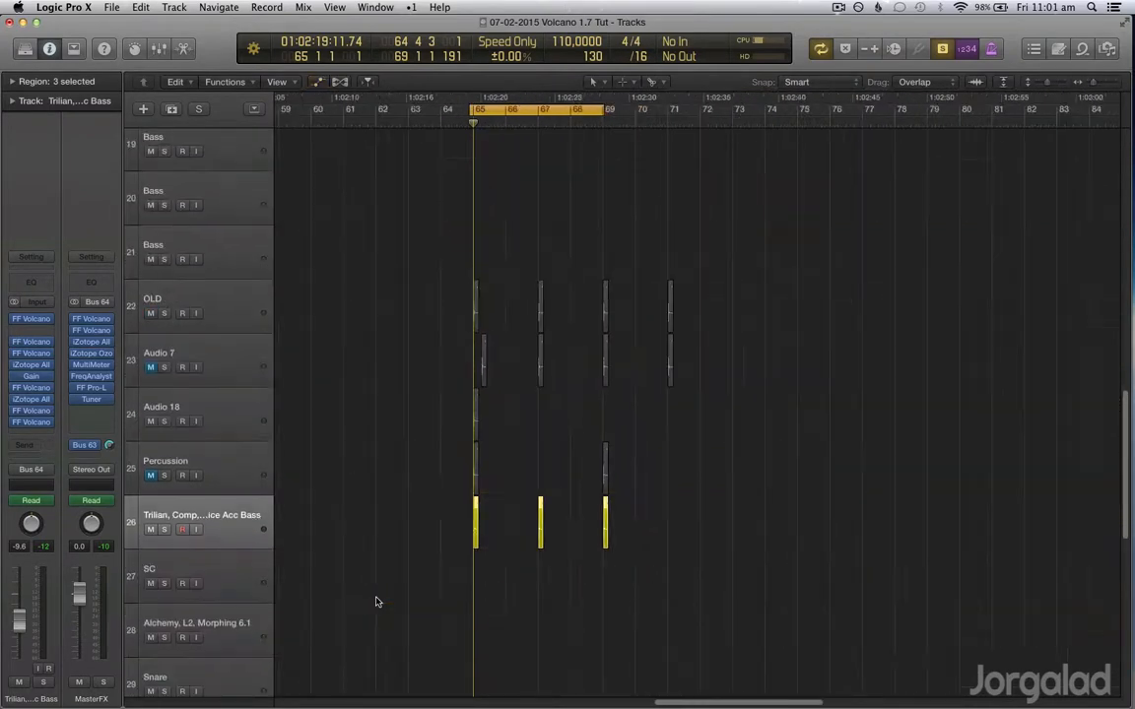
key("super+Left")
key("super+Left")
key("a")
key("a")
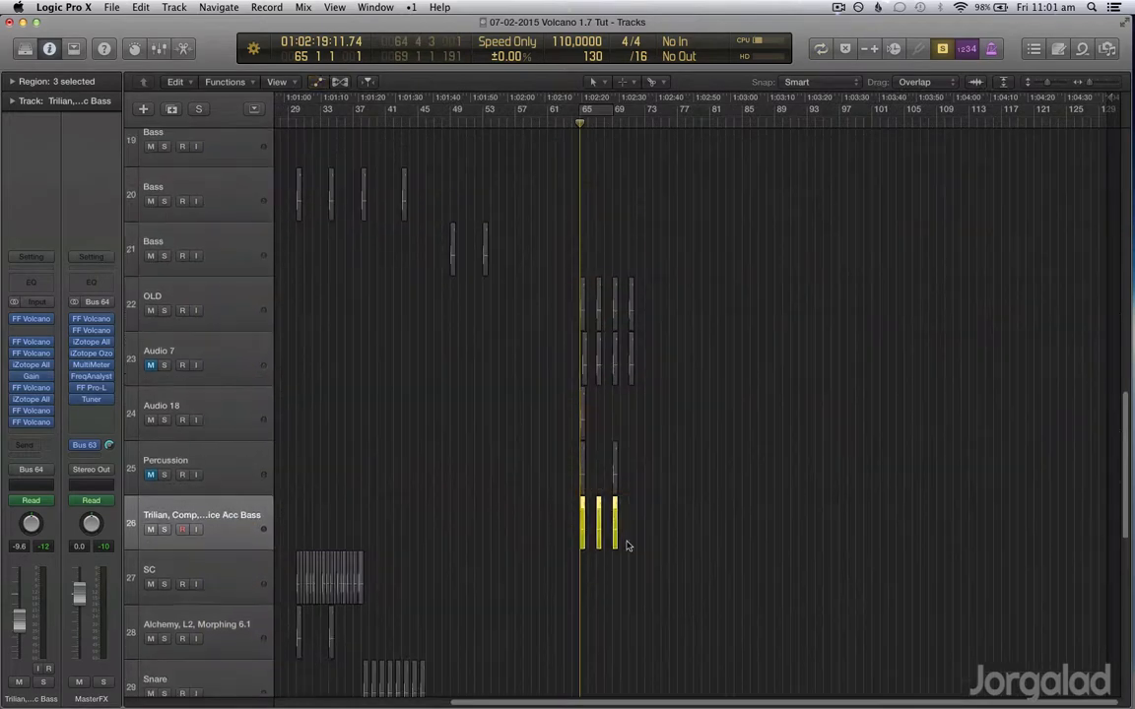
key("a")
scroll(473, 305, "up", 10)
key("a")
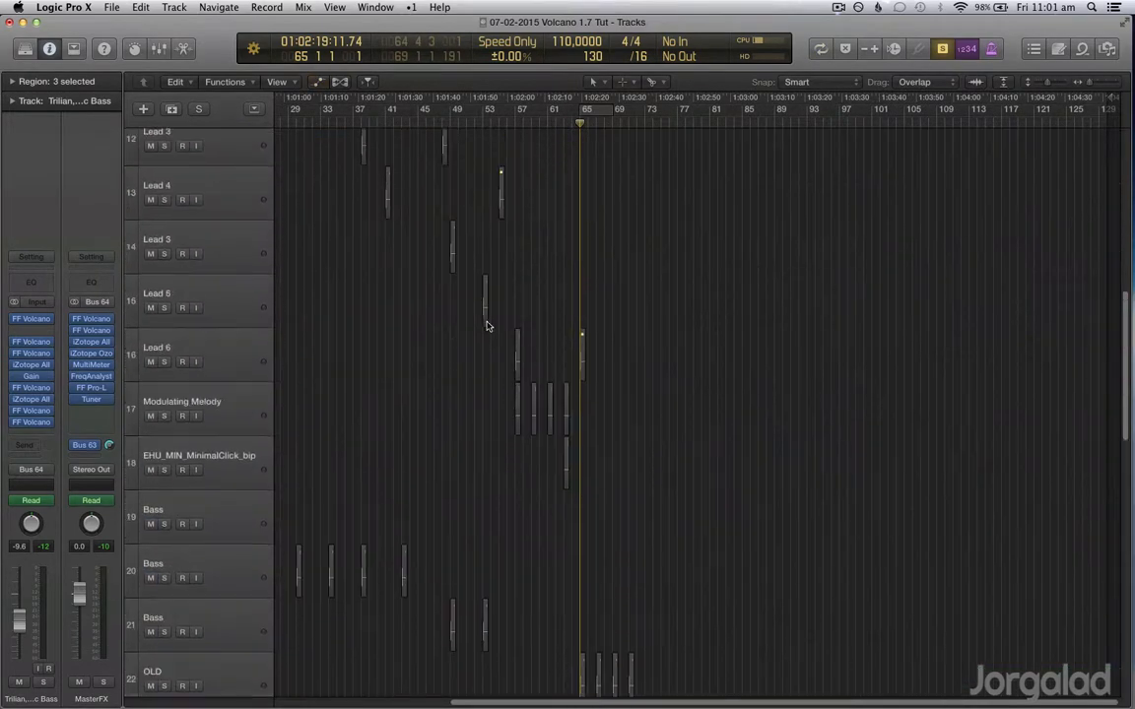
scroll(373, 387, "up", 5)
left_click(234, 428)
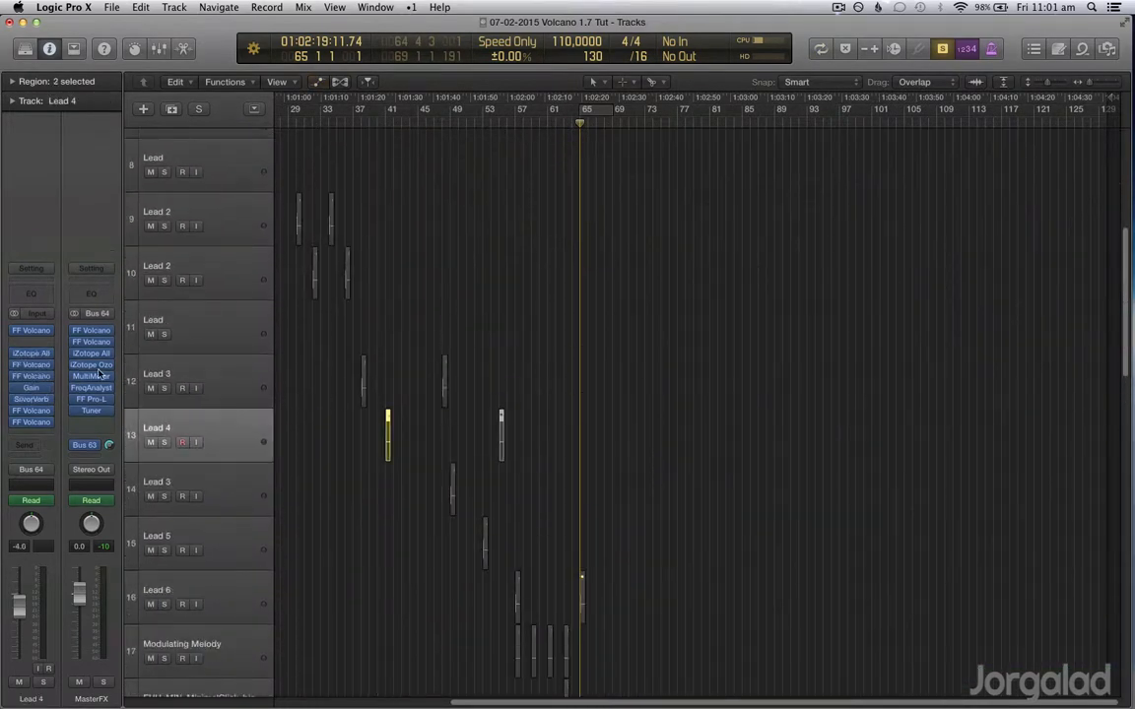
- View the settings of the first FF Volcano 2 insert on track 13, Lead 4, and move its window clear of the tracks
left_click(30, 333)
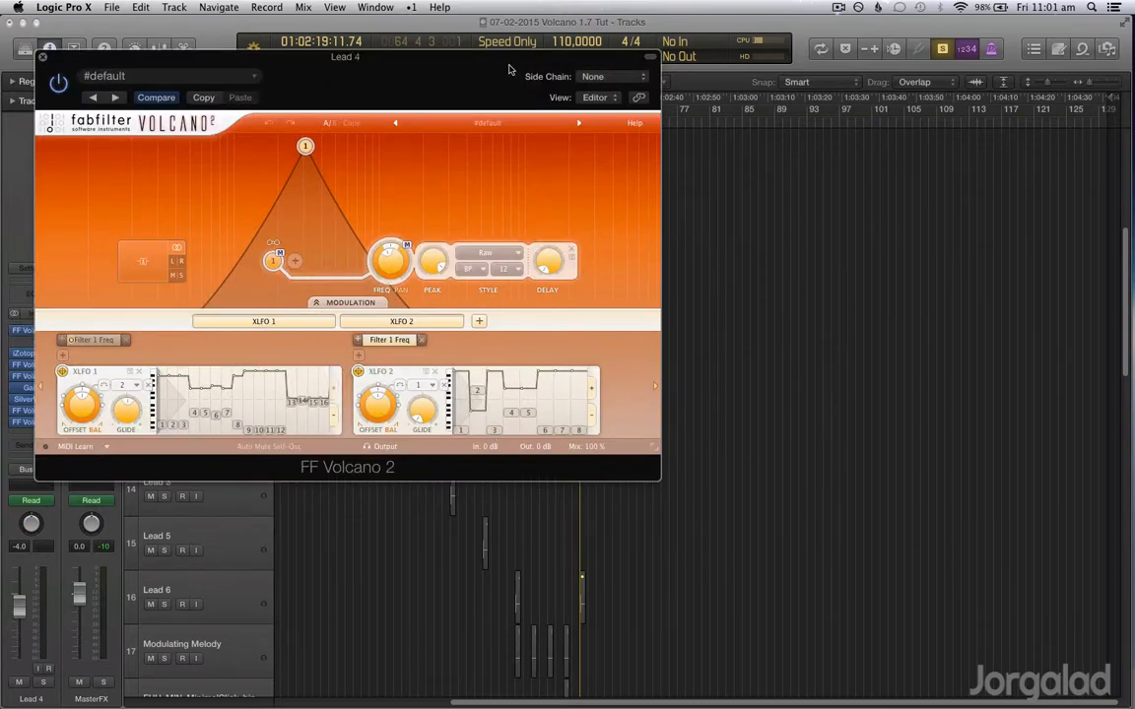
left_click_drag(512, 75, 817, 132)
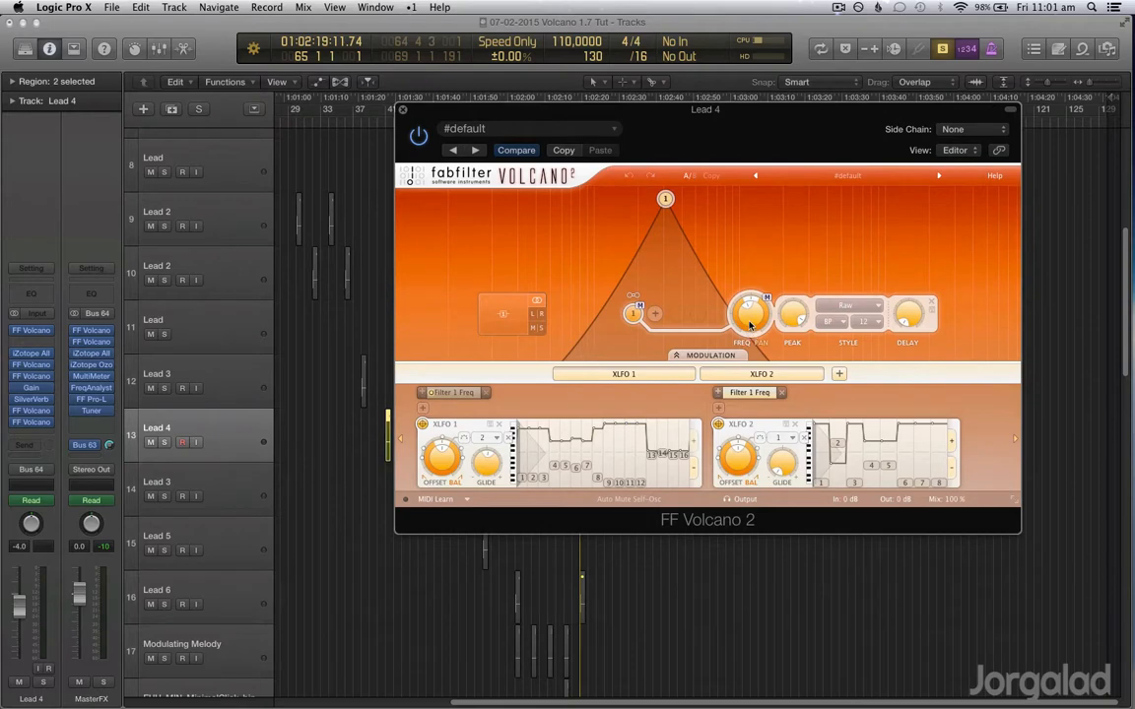
left_click_drag(822, 139, 807, 610)
- Show track automation and examine all automation lanes of track 13, Lead 4, then collapse them
key("a")
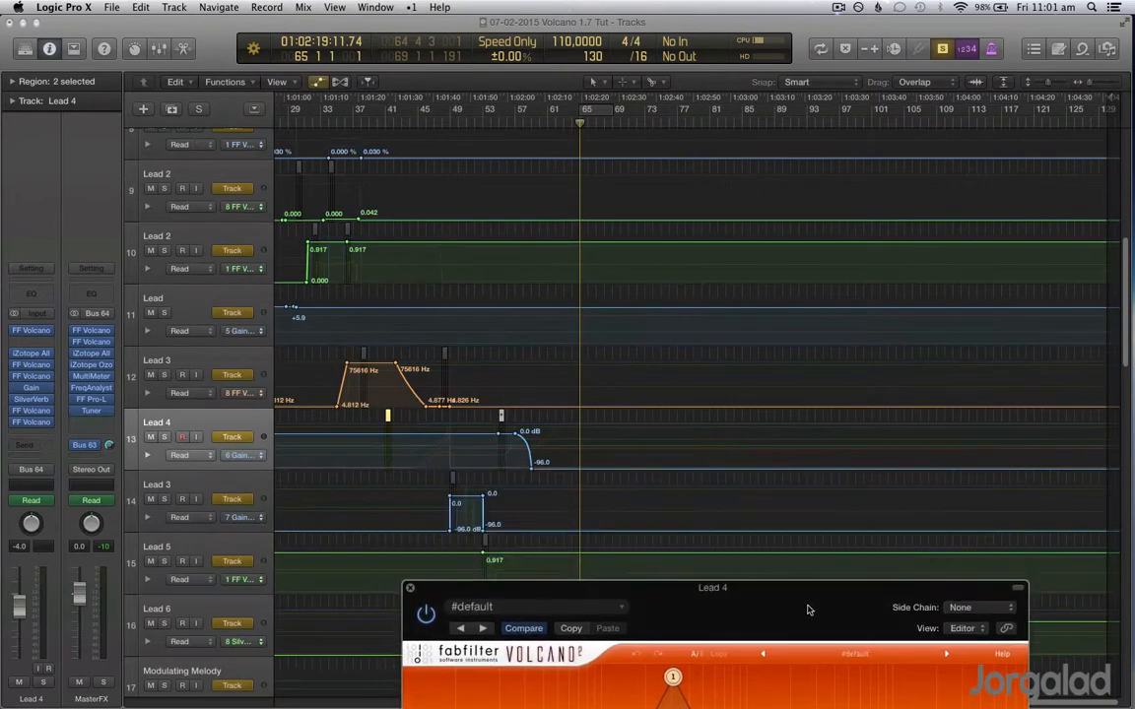
left_click(147, 456)
scroll(366, 481, "down", 10)
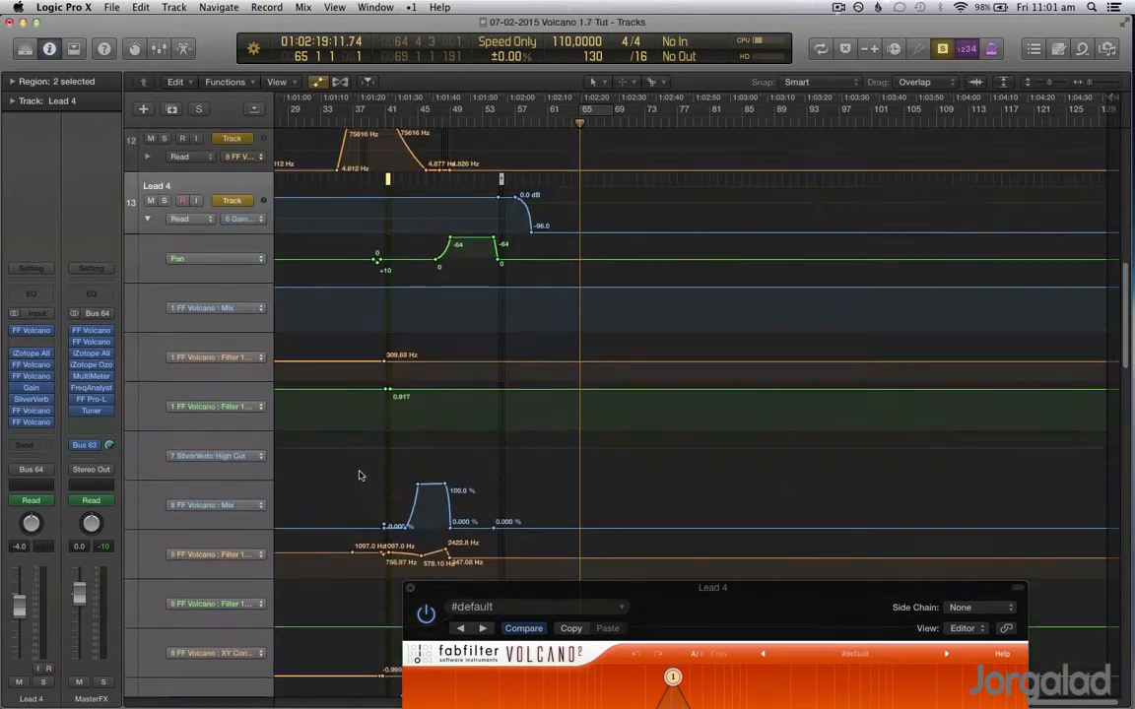
scroll(357, 476, "up", 5)
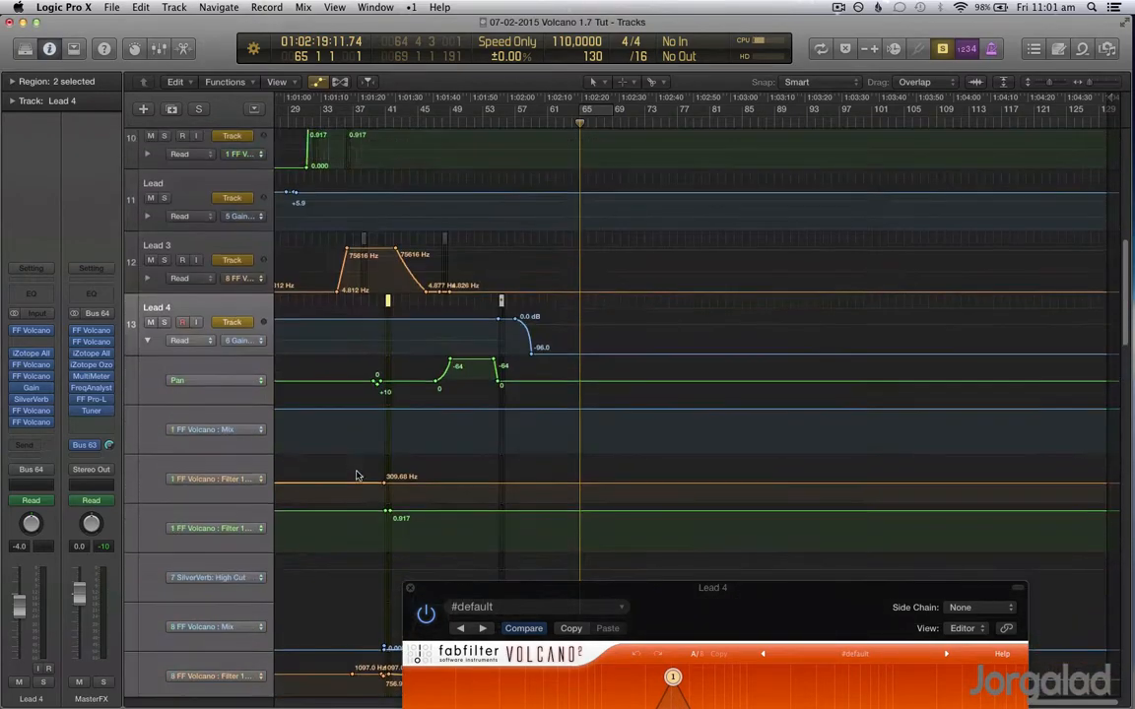
left_click(147, 340)
left_click(210, 308)
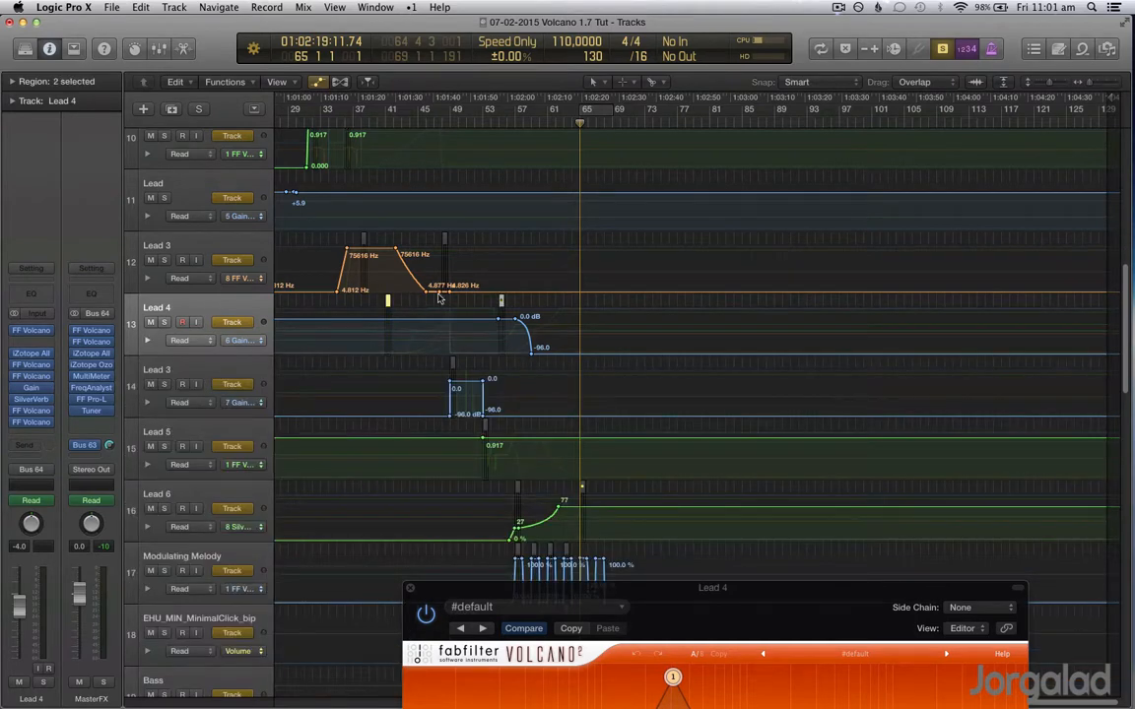
- Play the arrangement from just before bar 41, close the Lead 4 Volcano window and hide the automation
left_click(430, 123)
key("space")
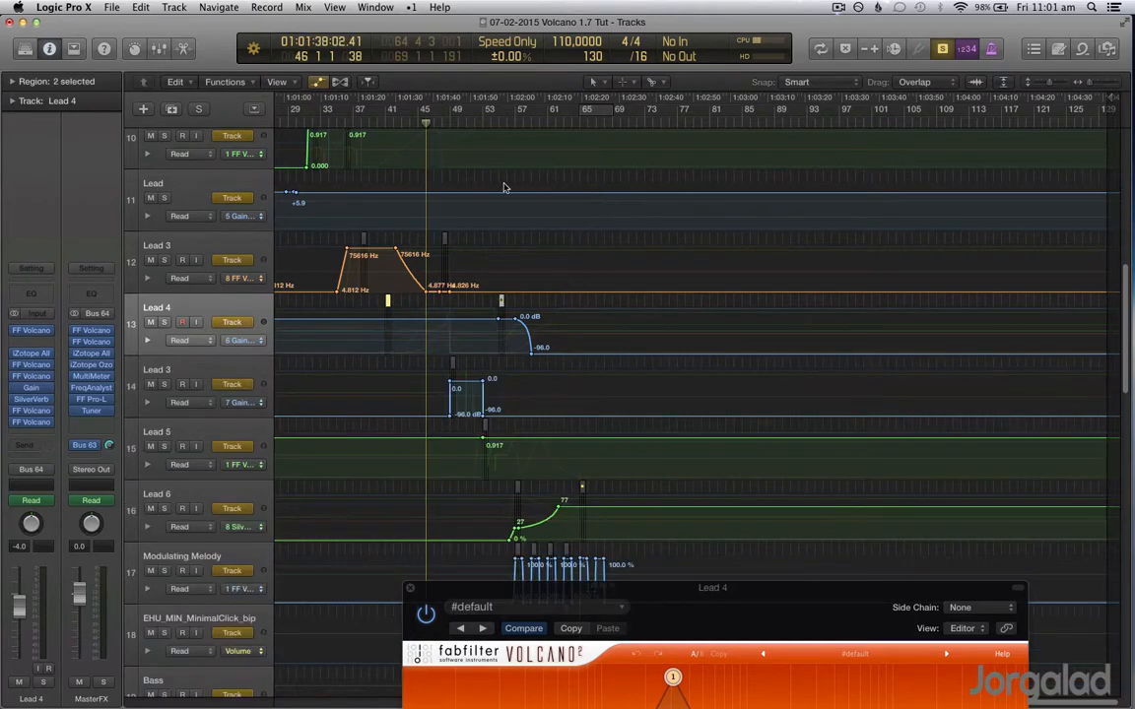
key("super+Right")
key("super+Right")
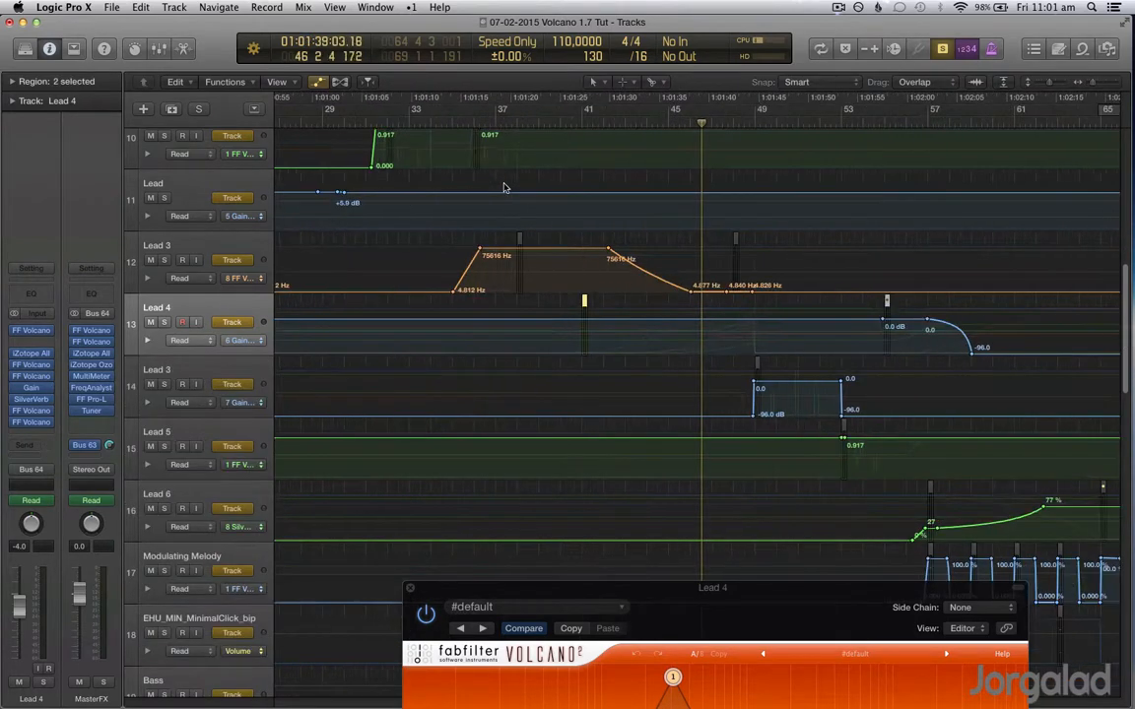
left_click(554, 120)
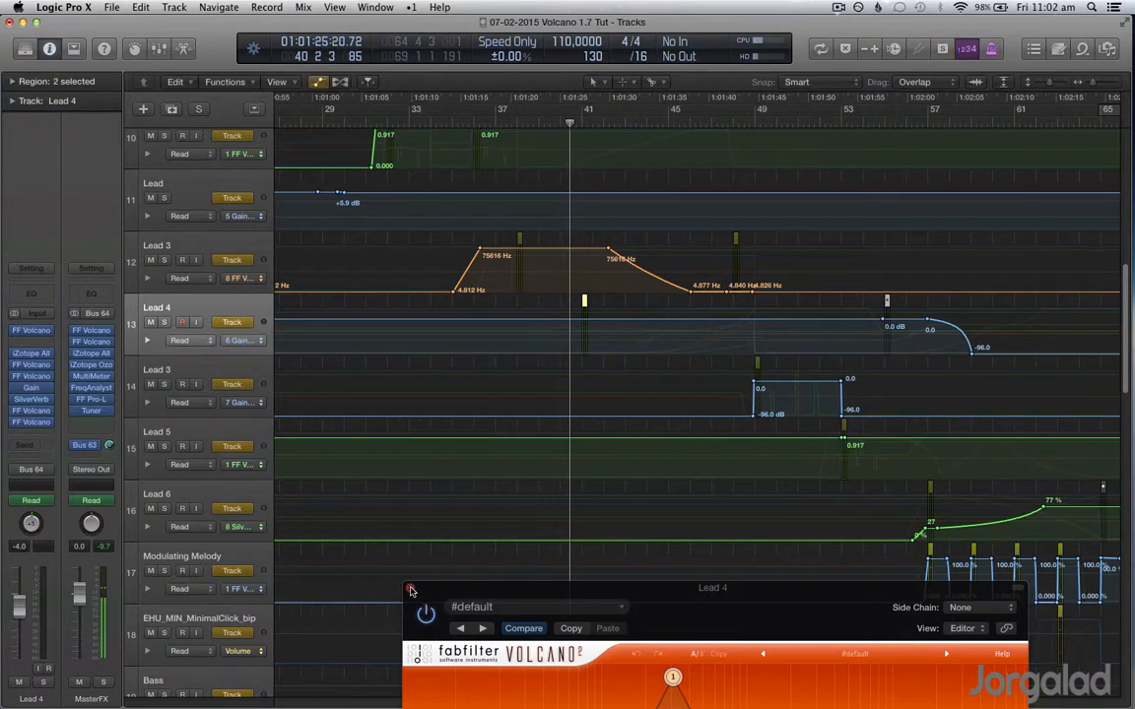
left_click(411, 588)
key("a")
- Look over the lead, bass, snare and kick regions on all tracks while the arrangement plays from bar 41 to bar 49
scroll(665, 445, "down", 4)
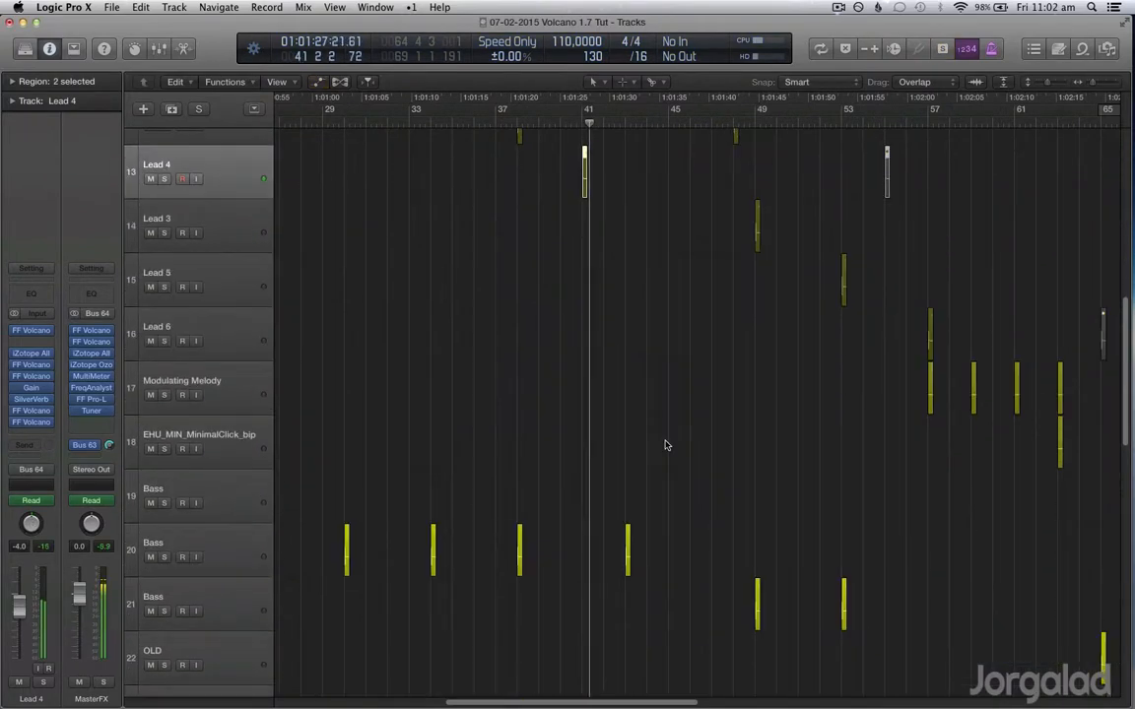
scroll(665, 445, "down", 8)
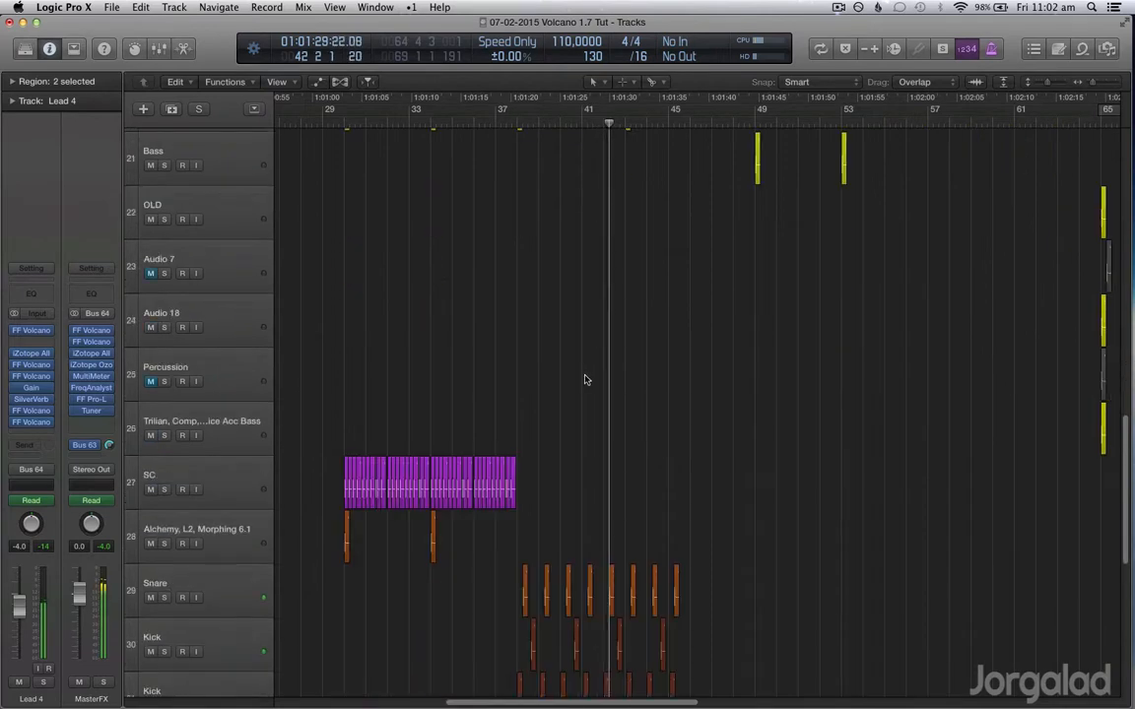
scroll(585, 380, "up", 6)
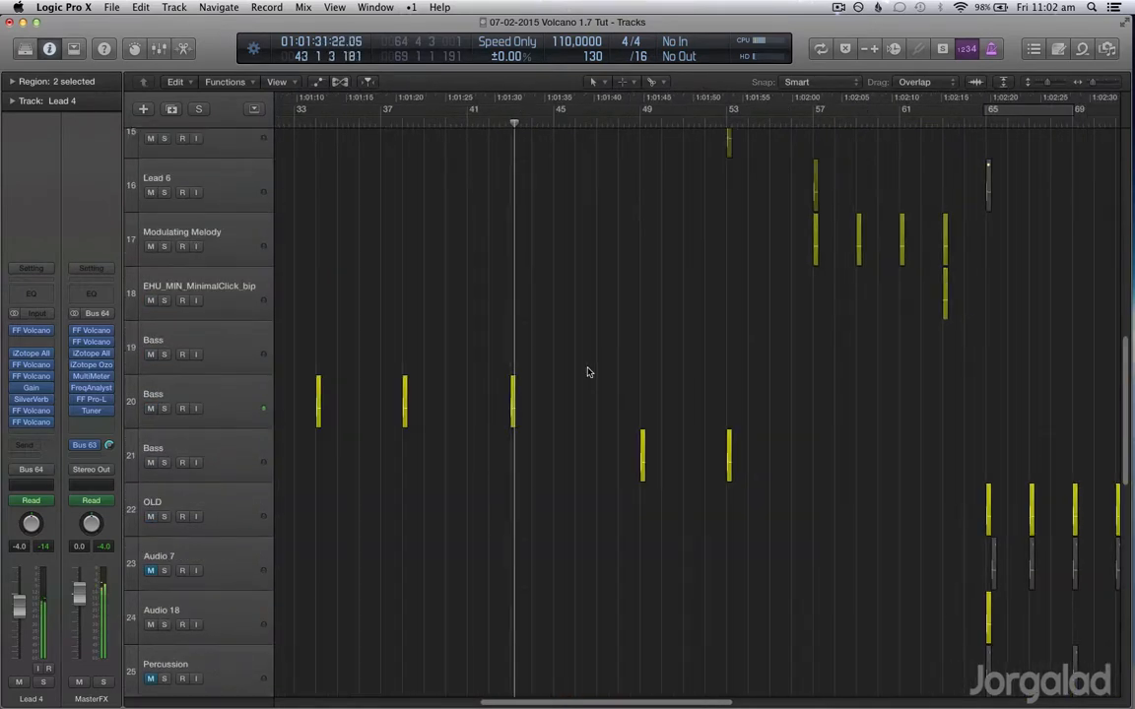
scroll(587, 371, "up", 6)
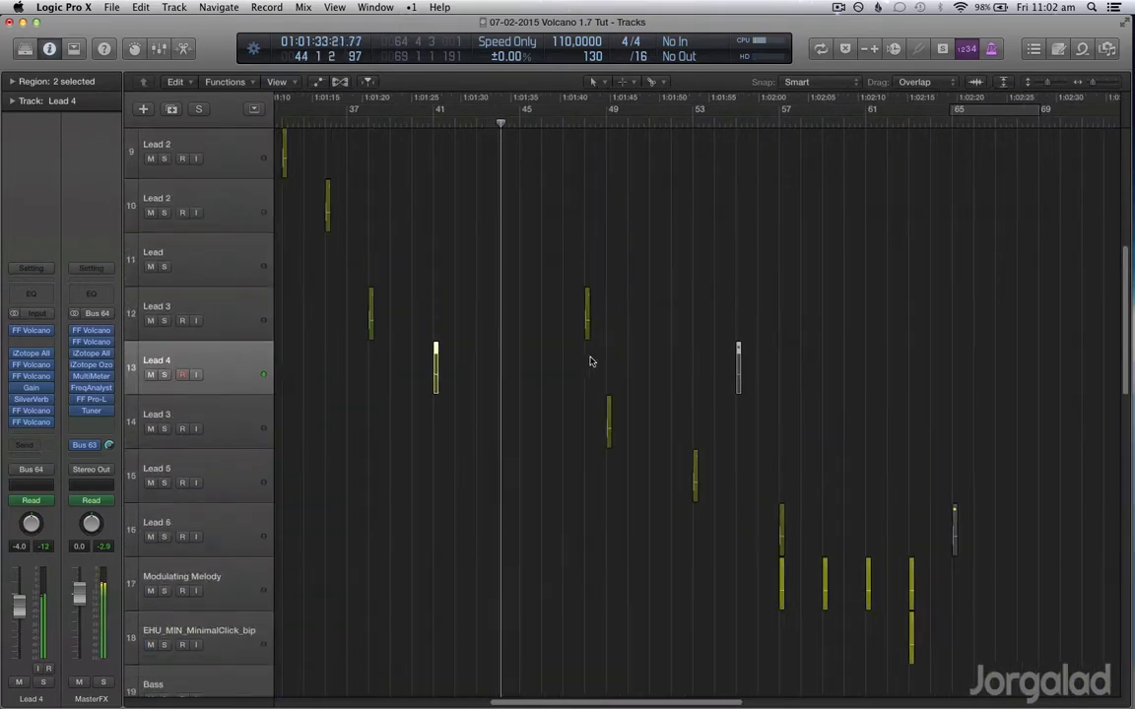
key("super+Up")
key("super+Up")
key("super+Up")
key("super+Up")
key("super+Up")
key("super+Up")
key("super+Up")
key("super+Up")
key("super+Up")
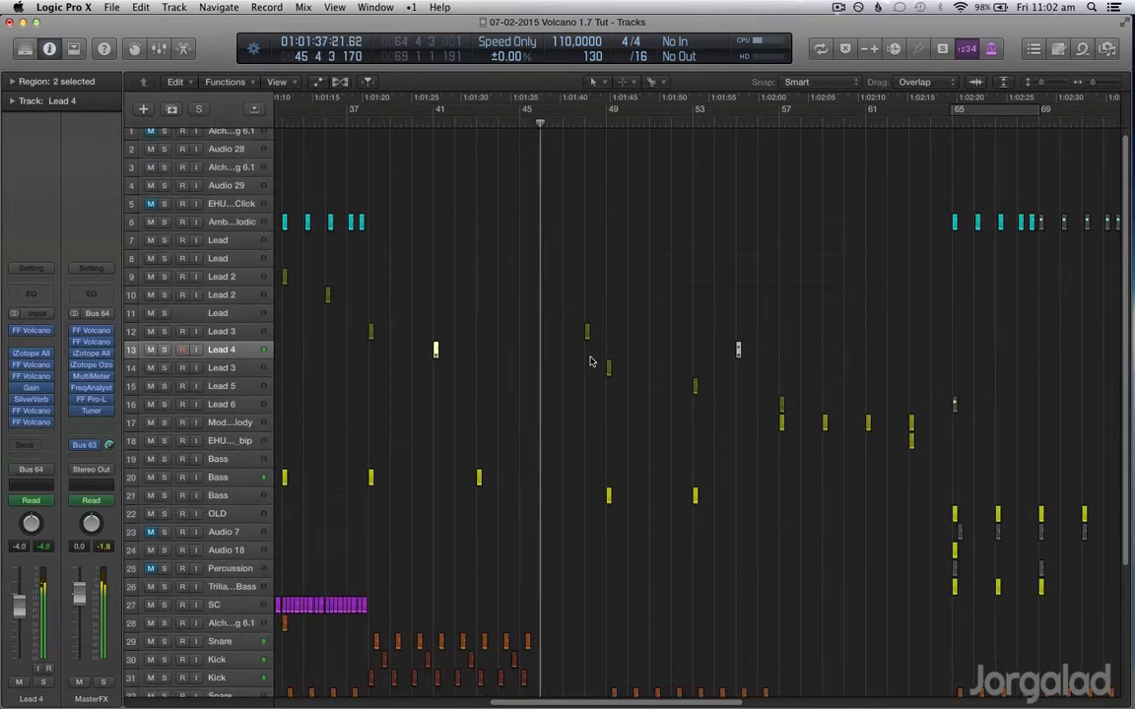
scroll(694, 355, "down", 5)
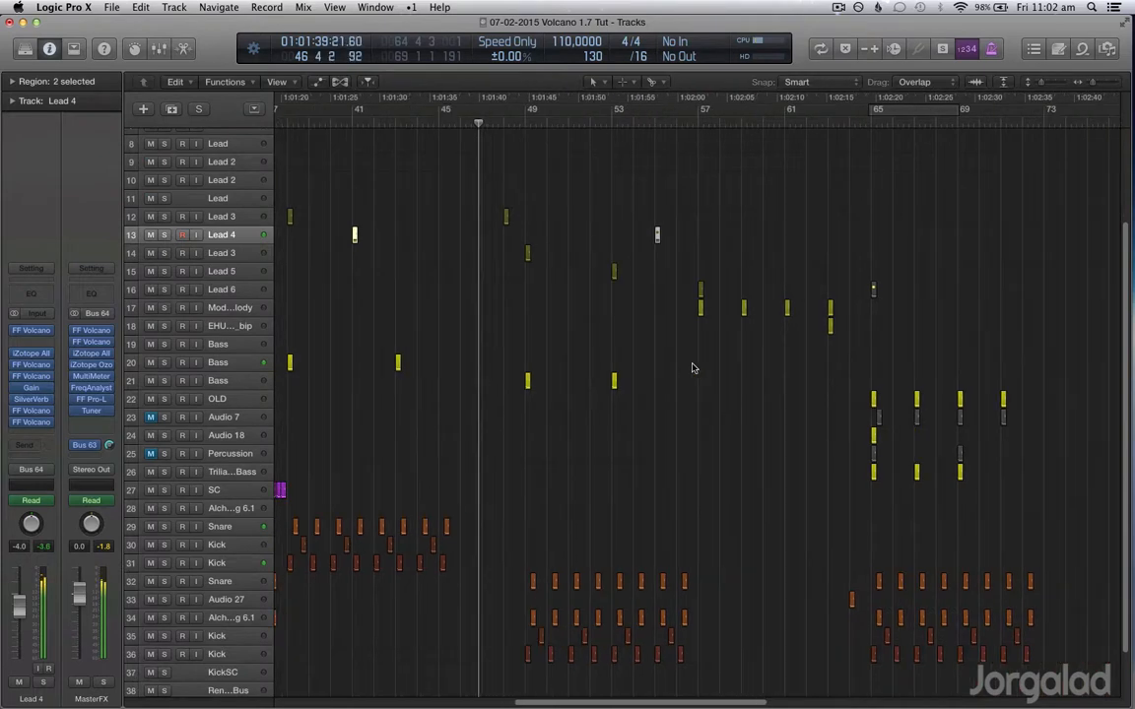
scroll(689, 379, "down", 3)
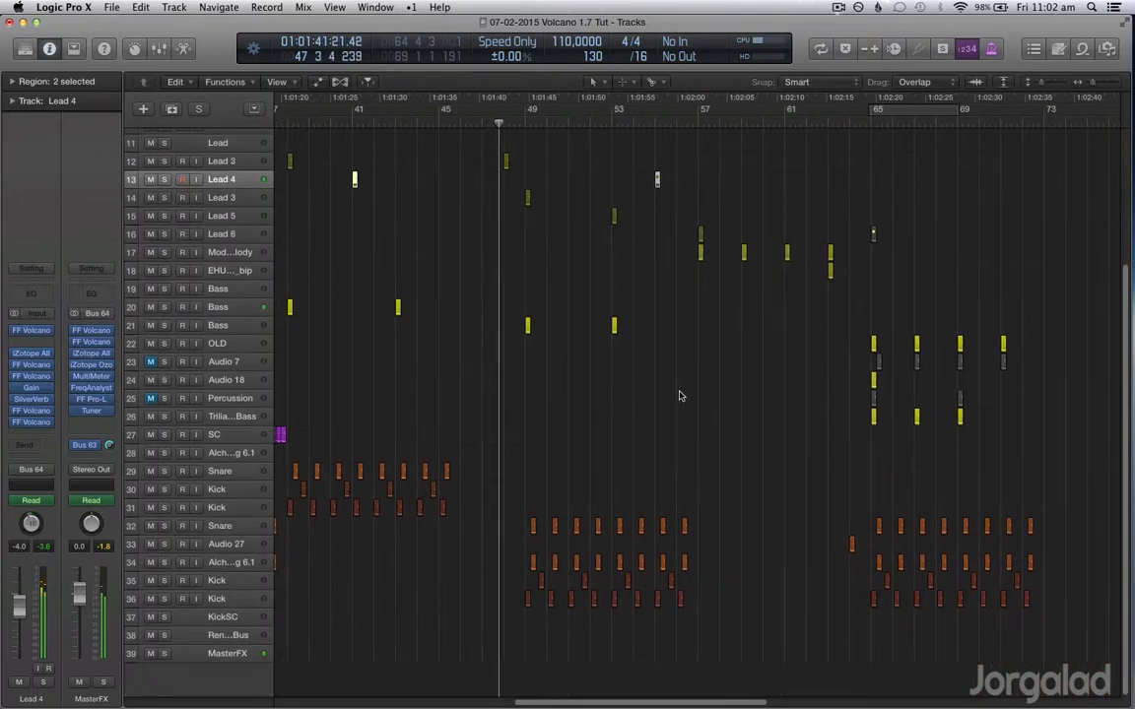
scroll(678, 395, "up", 2)
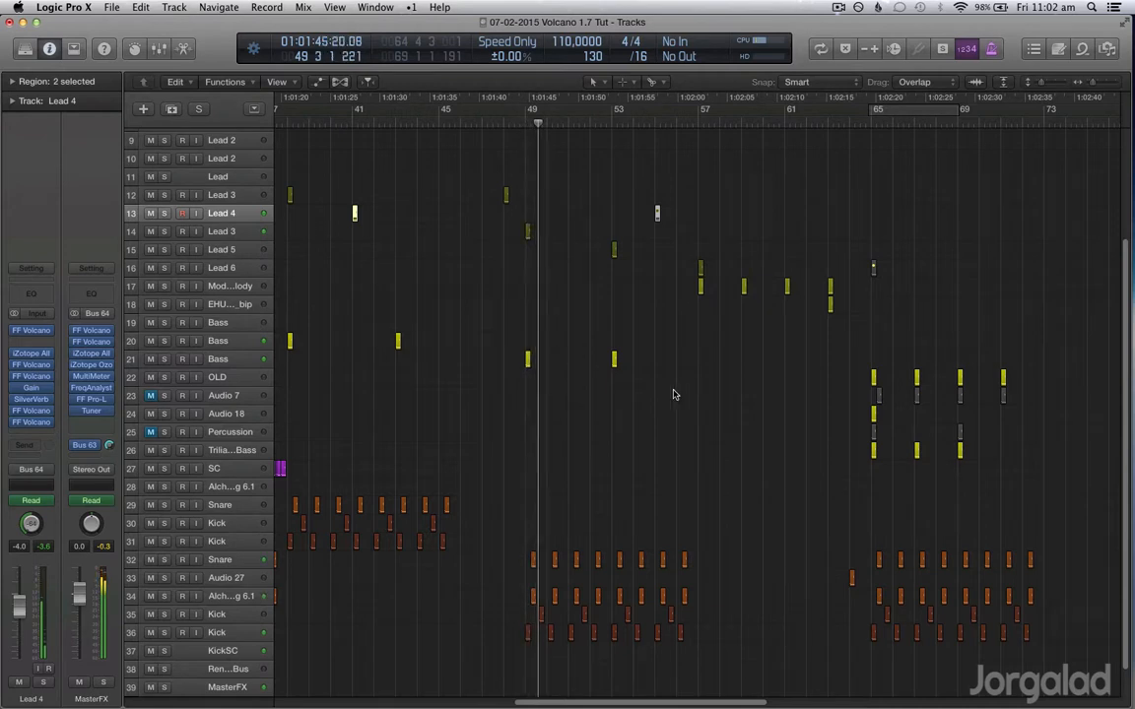
- Solo track 21, Bass, and restart playback from about bar 49
left_click(250, 359)
left_click(166, 359)
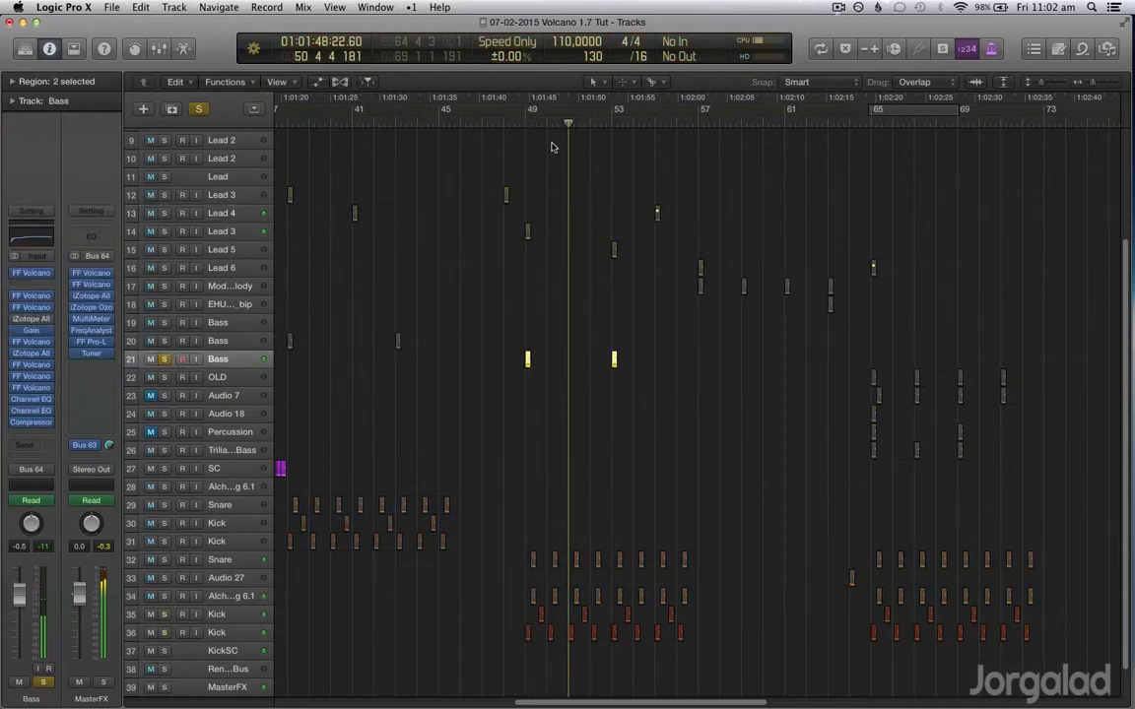
left_click(516, 115)
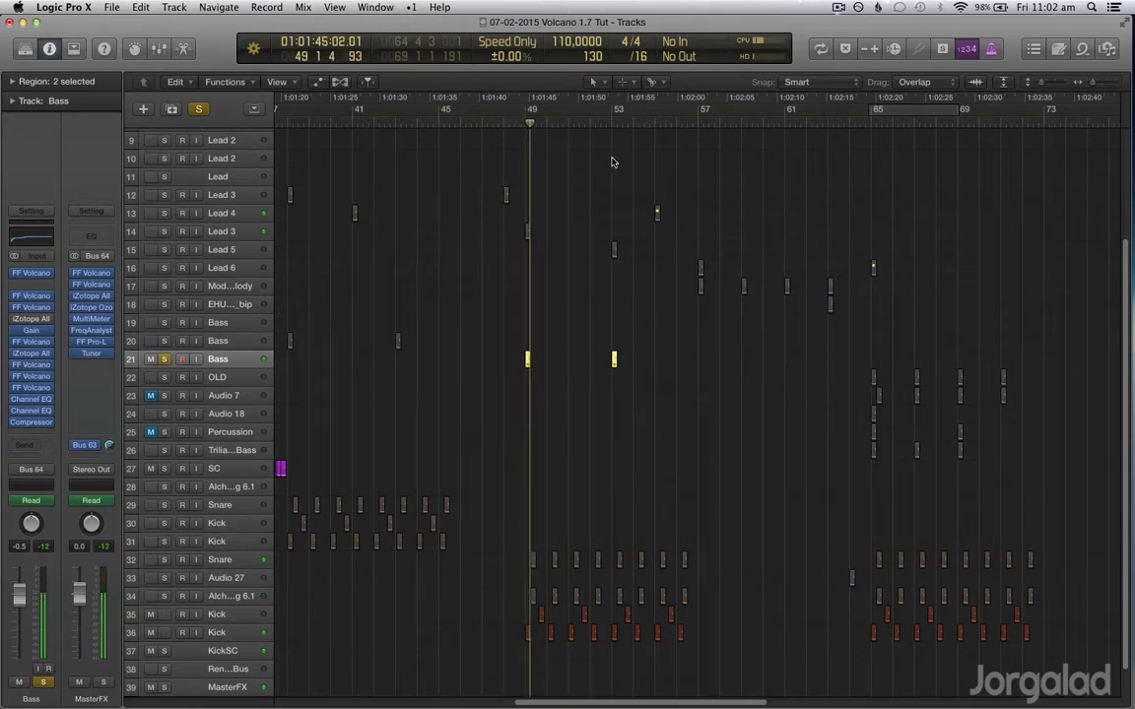
- Show track automation and examine the Volcano frequency automation on track 21, Bass, between bars 47 and 53
key("super+Right")
key("super+Right")
key("a")
key("super+Down")
key("super+Right")
key("super+Right")
key("super+Down")
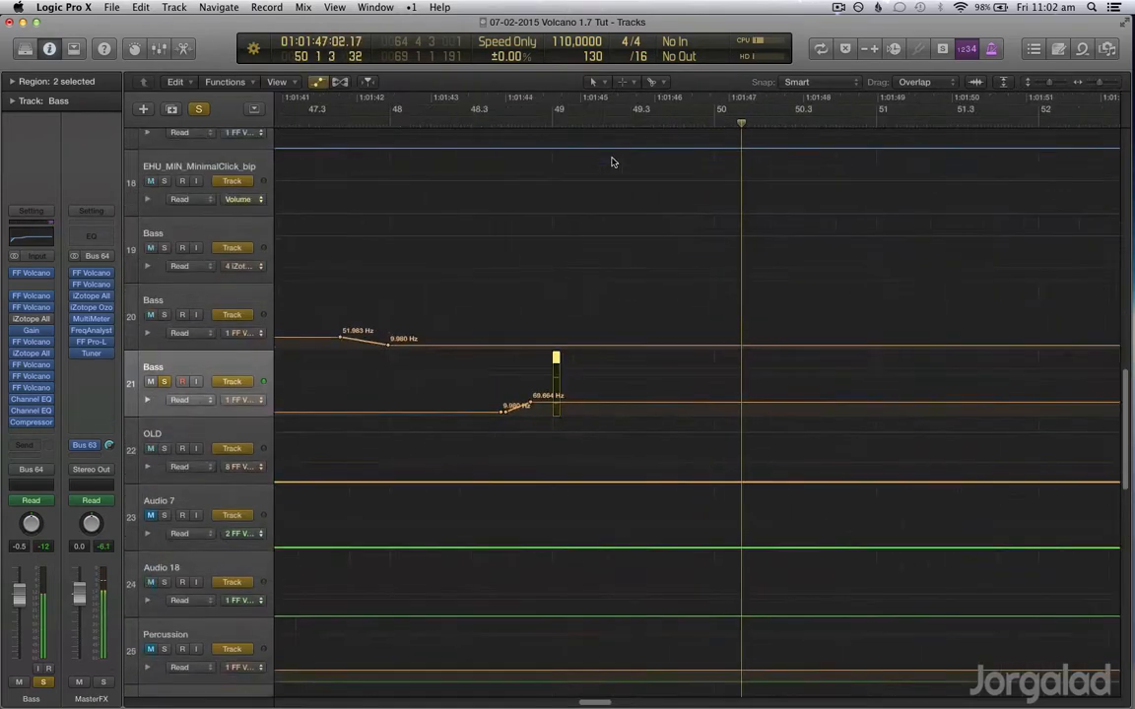
key("super+Down")
key("super+Left")
key("space")
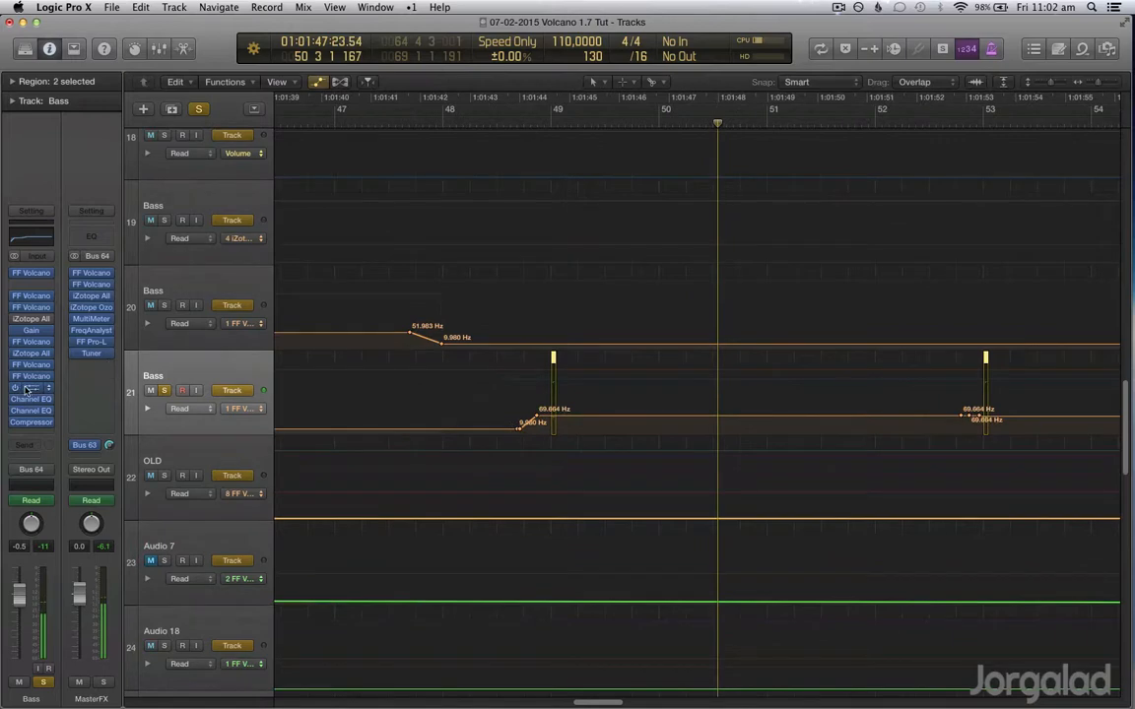
- View the last FF Volcano 2 insert on track 21 during playback from about bar 49, then close its window
left_click(26, 387)
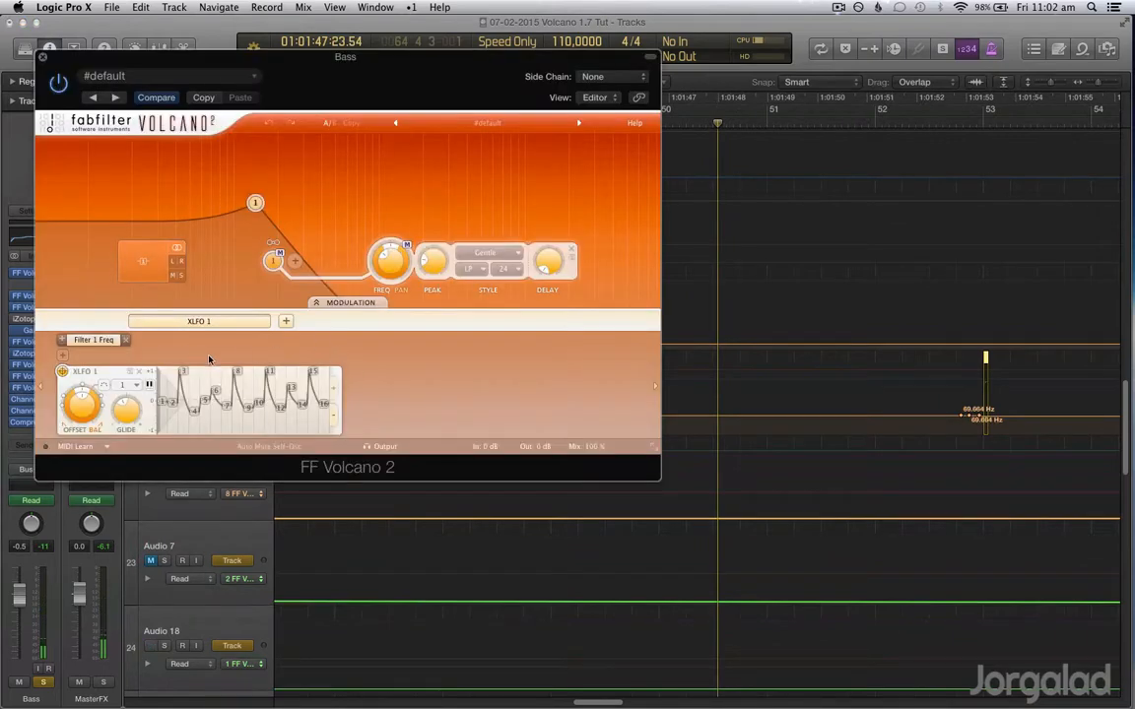
scroll(836, 210, "left", 5)
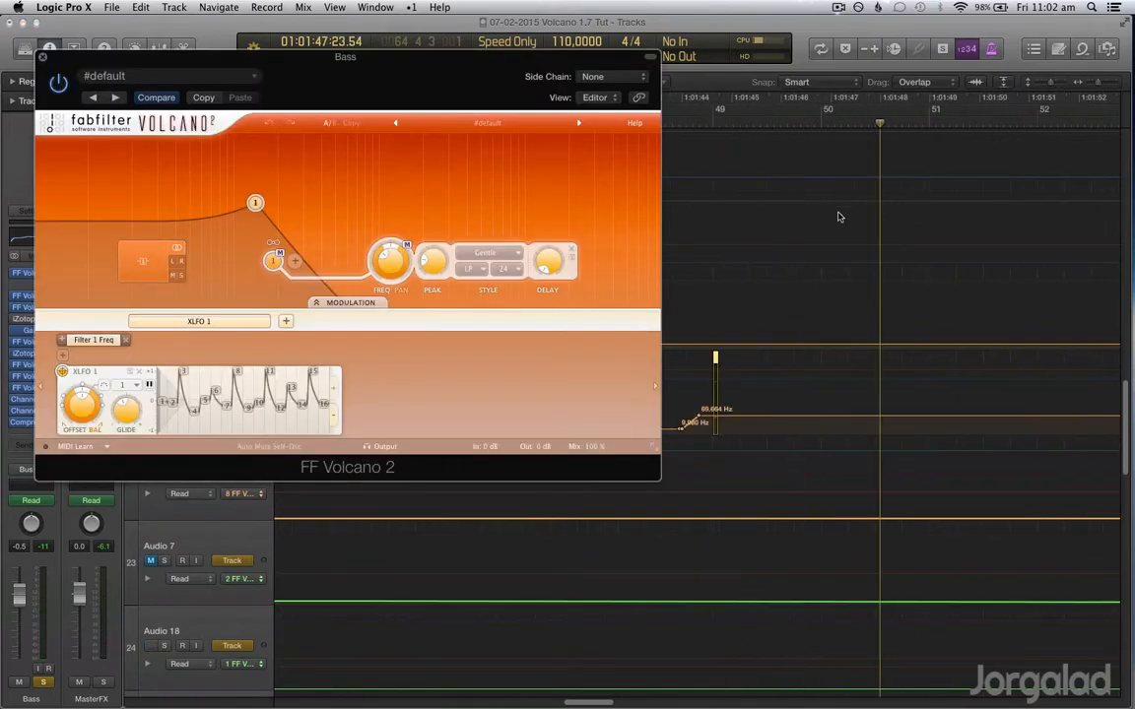
key("space")
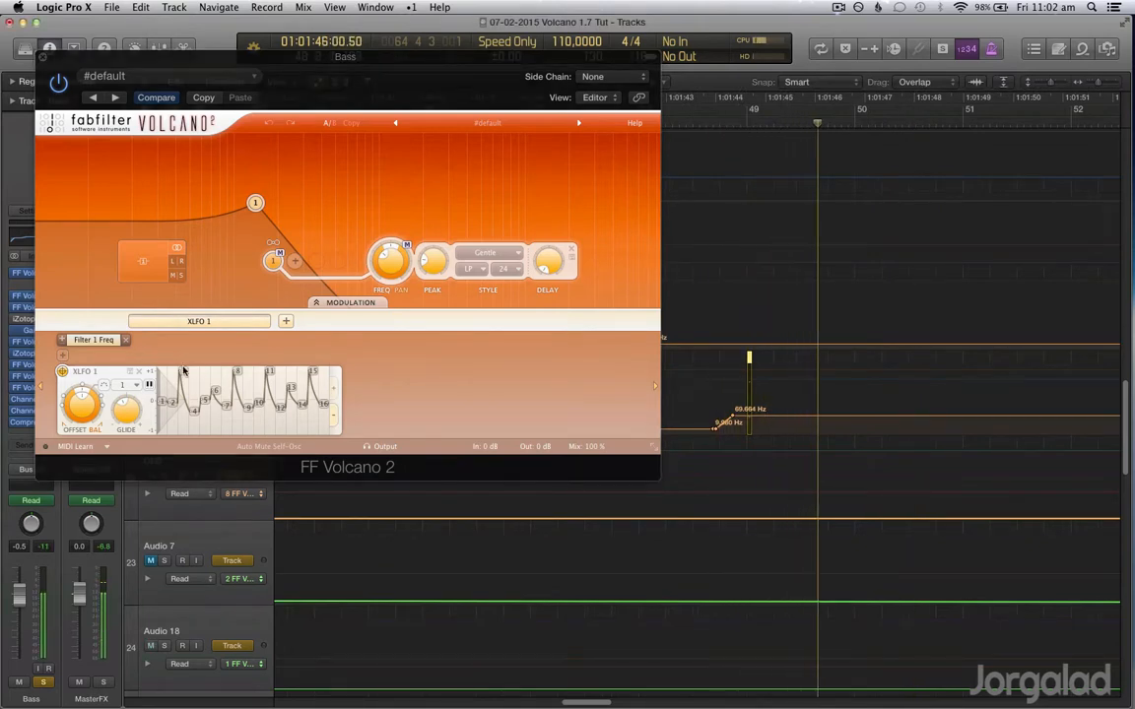
left_click(42, 57)
- Hide the automation, fit all tracks in view and turn off the solo on track 21, Bass
key("z")
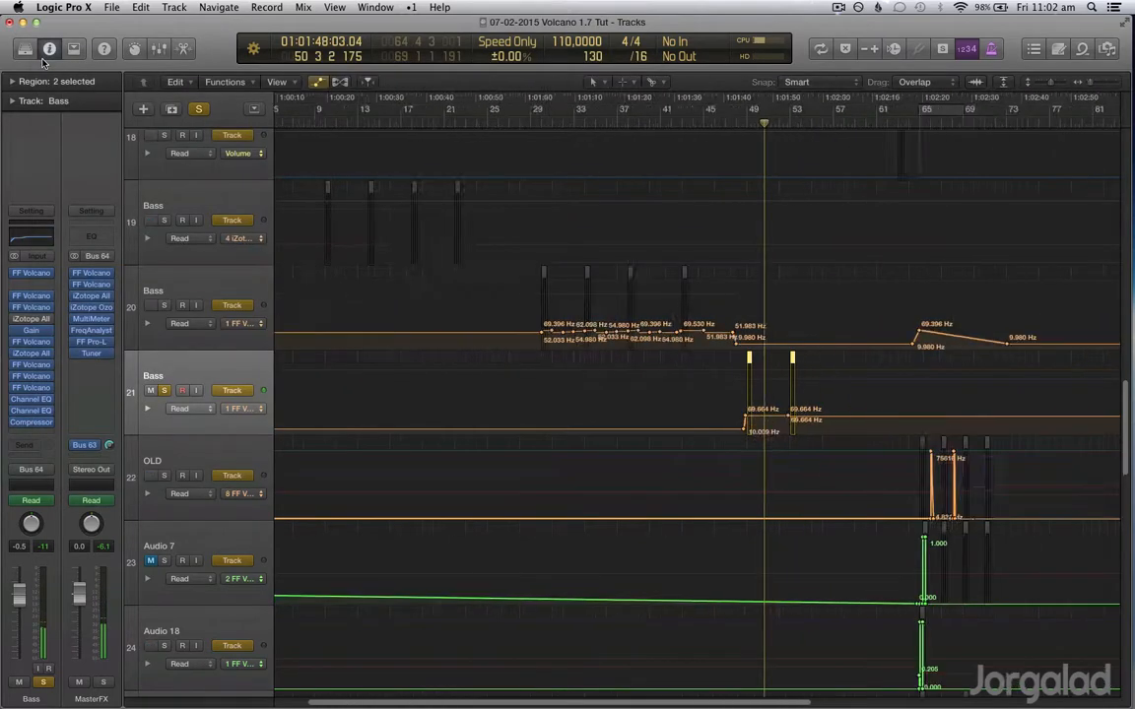
key("a")
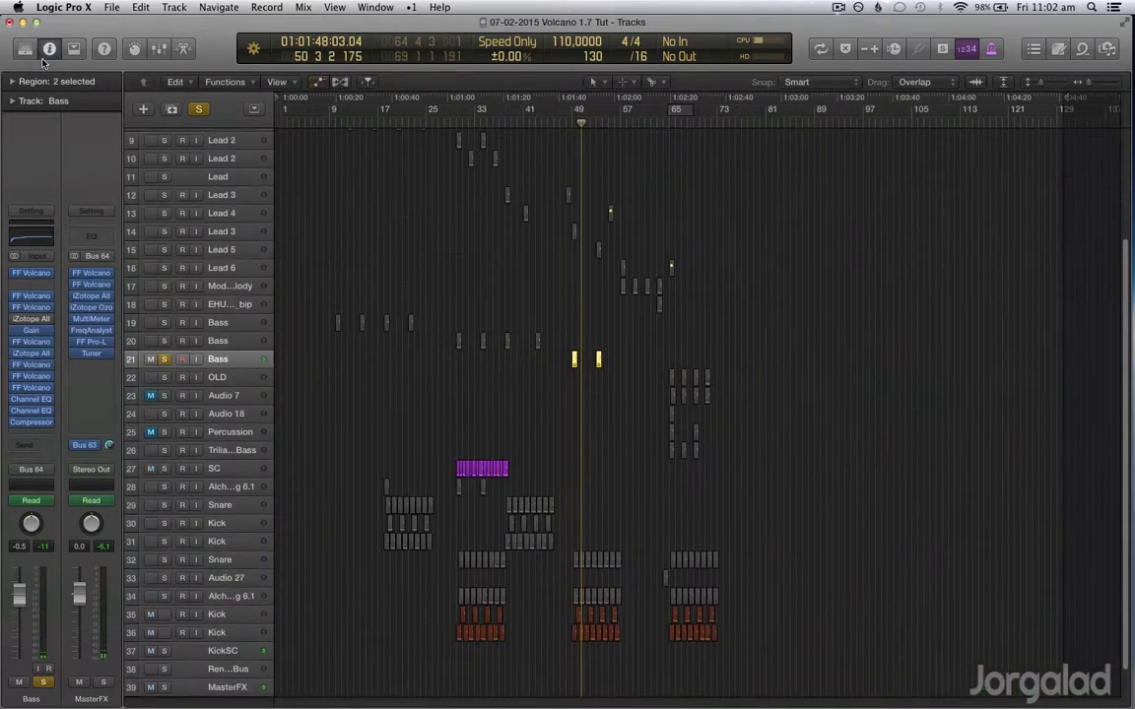
key("super+Up")
key("super+Up")
key("super+Up")
key("super+Up")
key("super+Up")
key("super+Up")
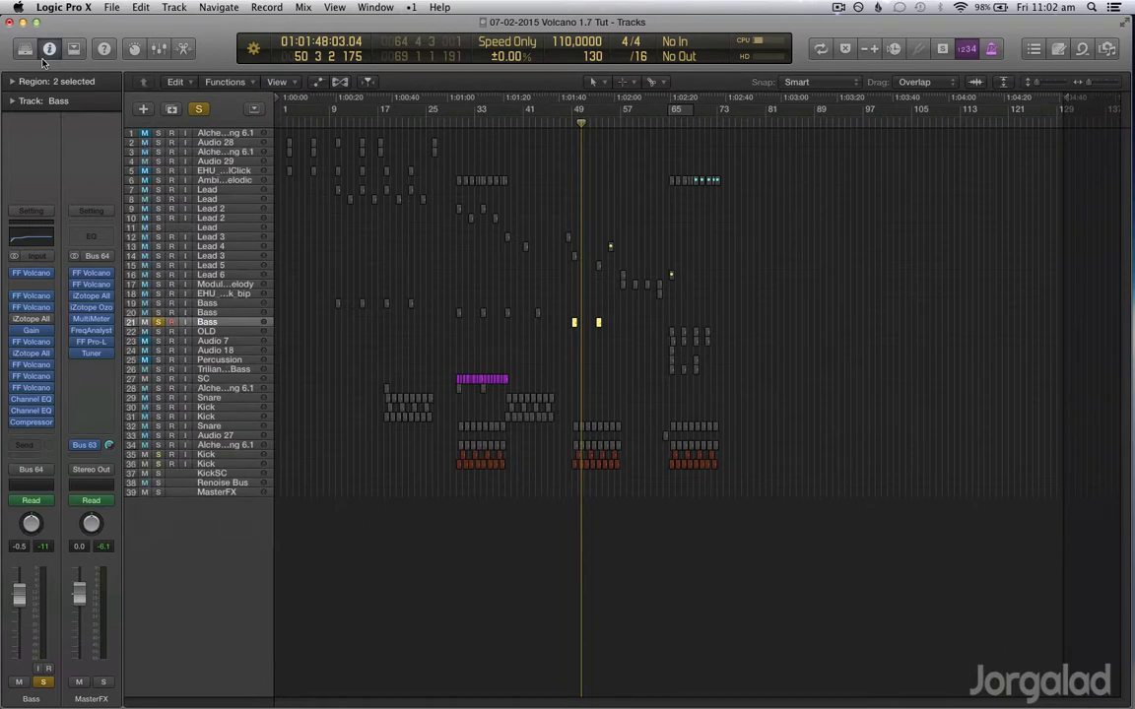
left_click(158, 323)
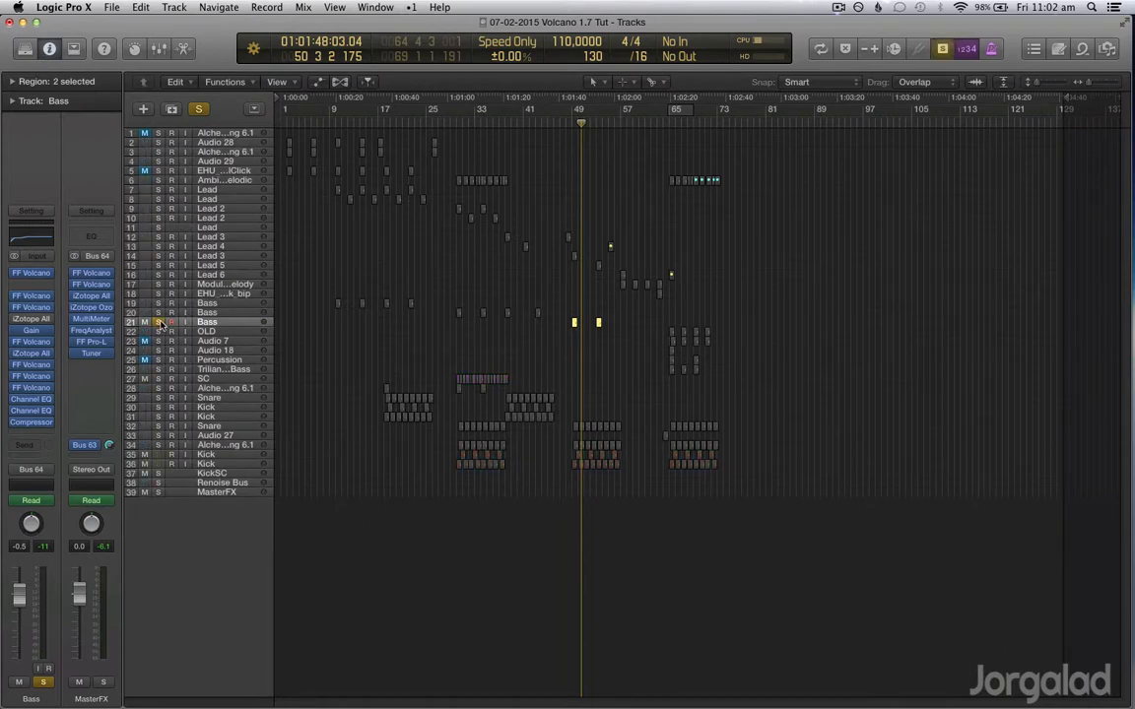
left_click(158, 323)
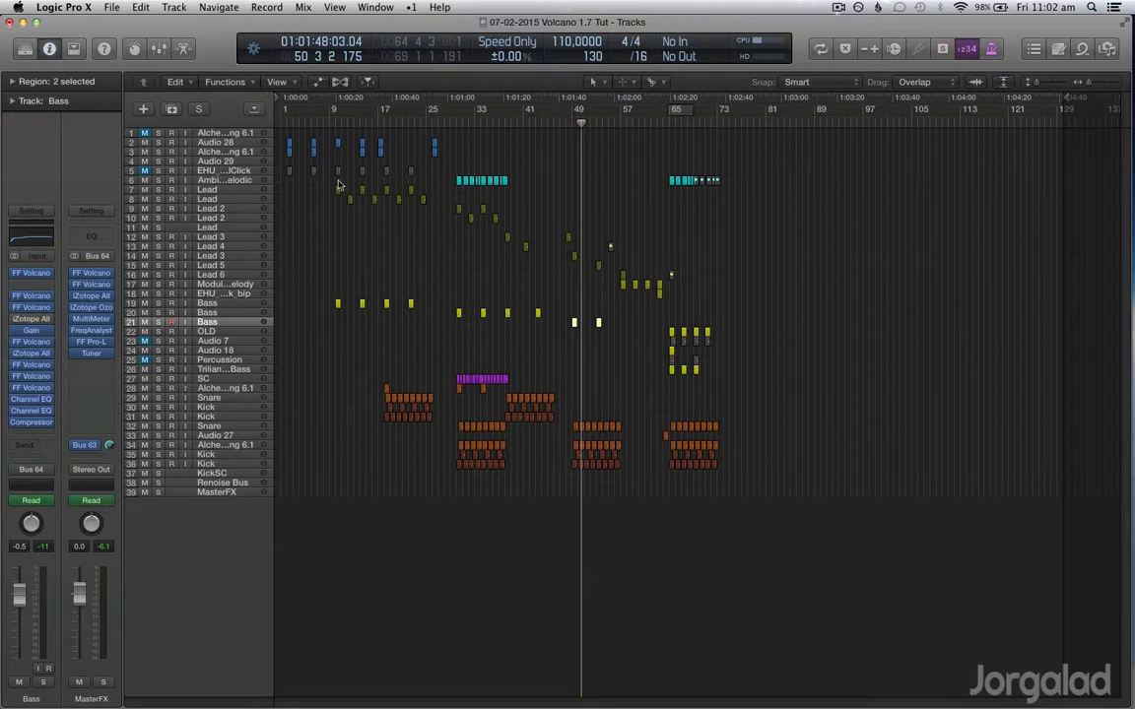
- Select track 6, Ambient Melodic, and look over its regions alongside the lead and bass tracks
left_click(253, 181)
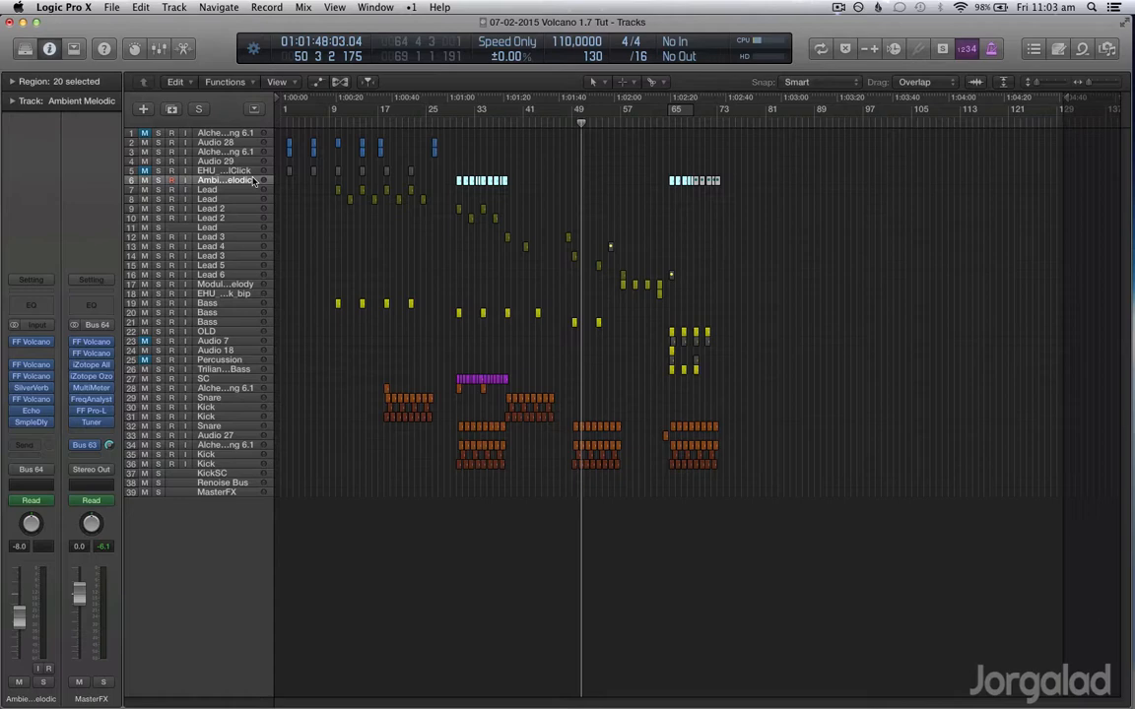
key("super+Down")
key("super+Down")
key("super+Down")
key("super+Down")
key("super+Down")
key("super+Down")
key("super+Right")
key("super+Right")
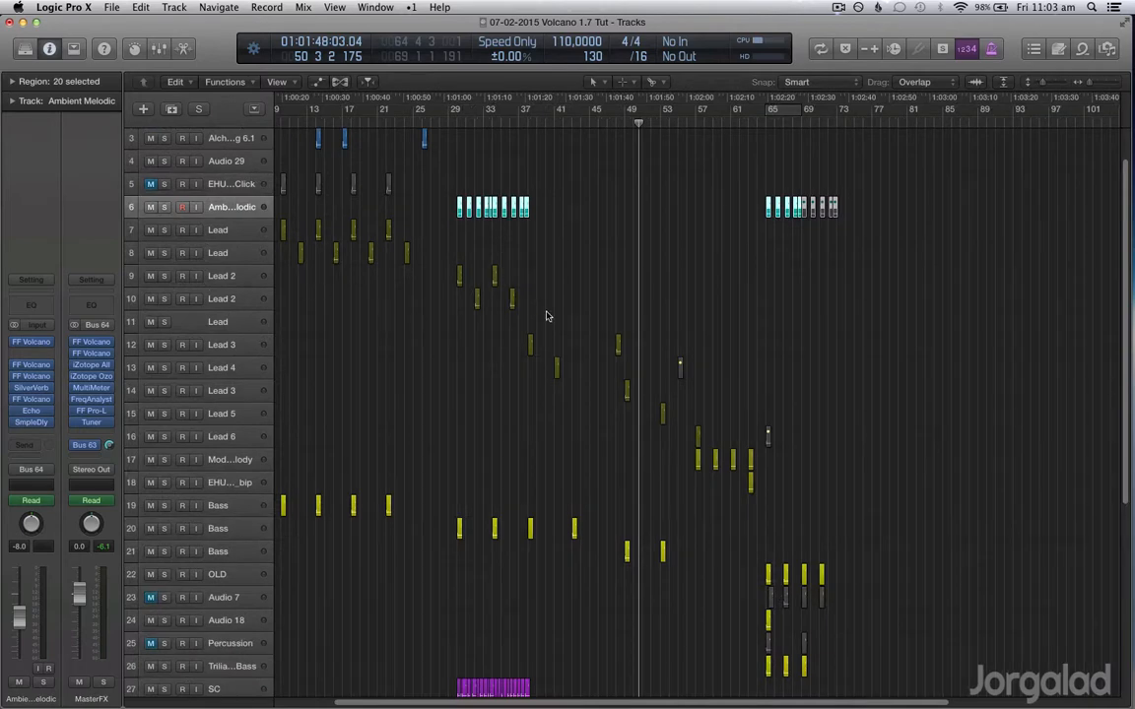
scroll(562, 310, "left", 4)
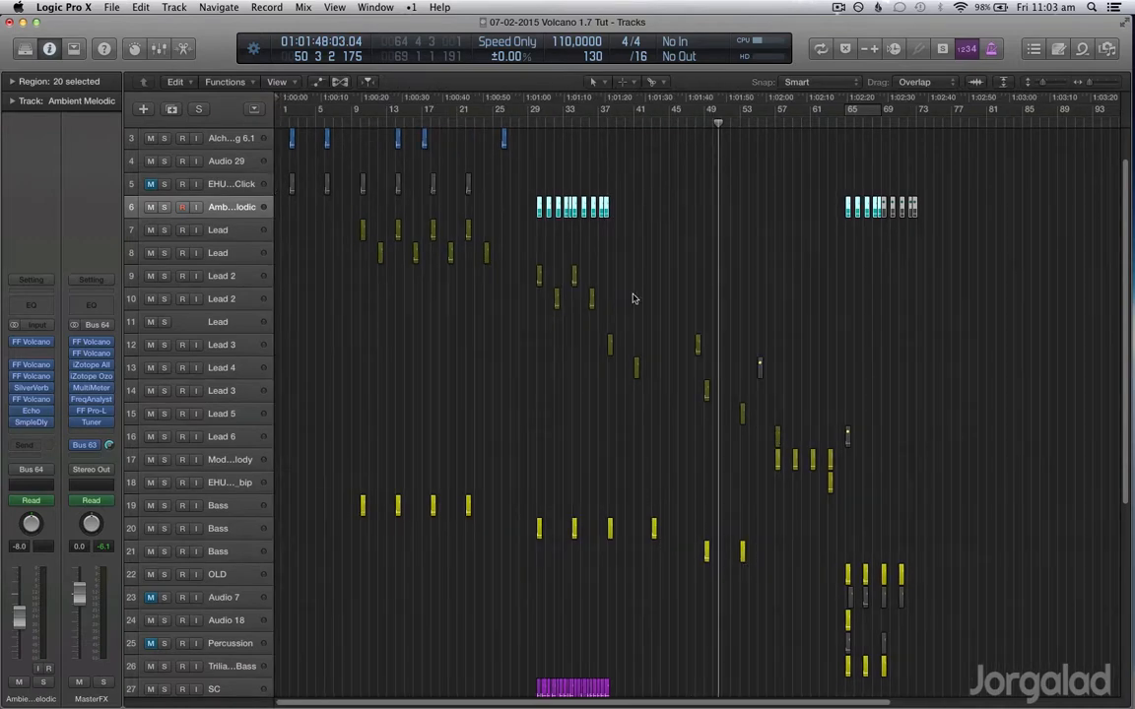
key("super+Right")
key("super+Right")
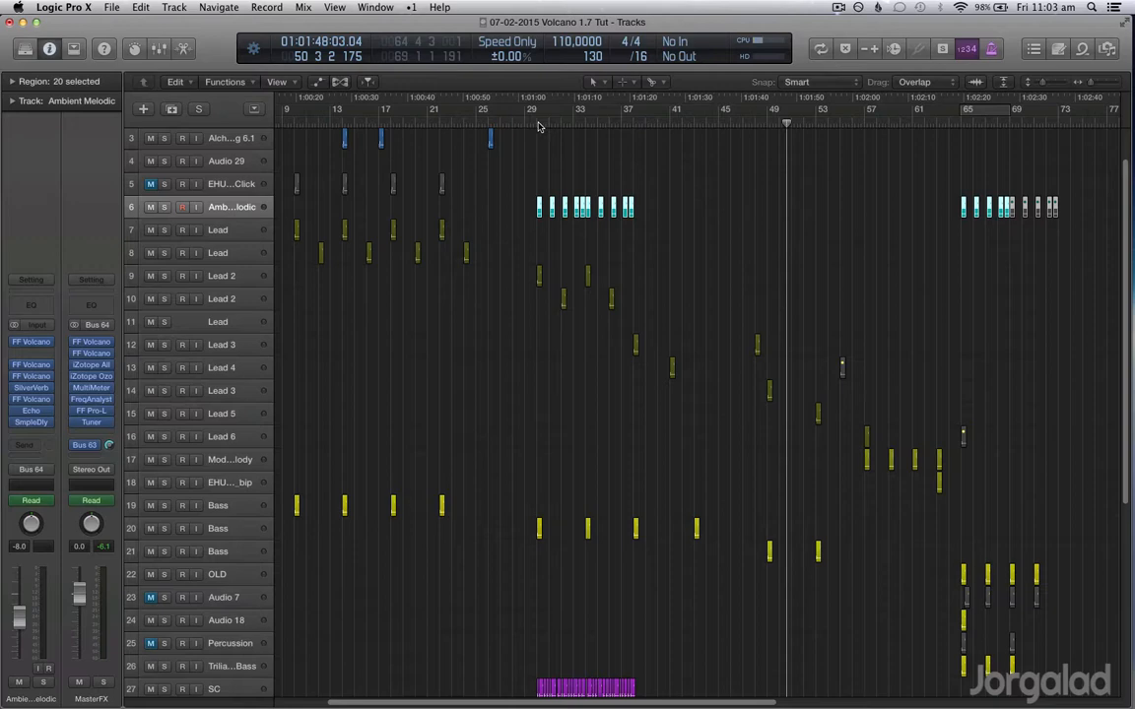
key("z")
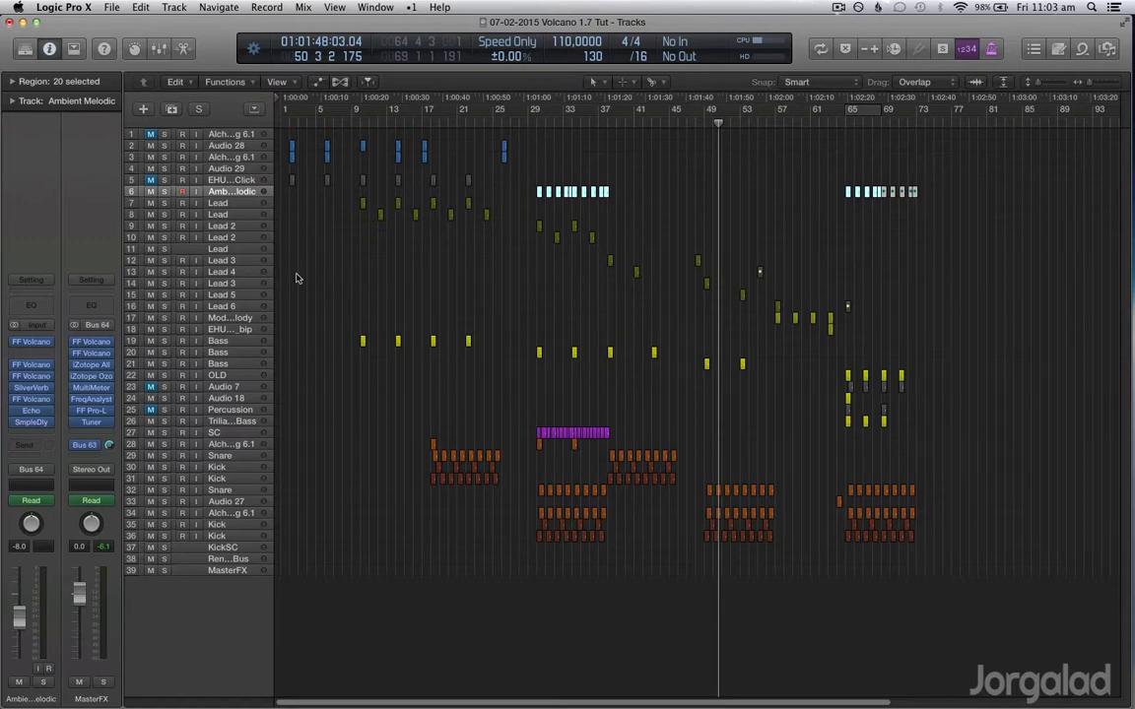
- Select track 15, Lead 5, play the full arrangement from about bar 29 and lower the system volume
left_click(245, 298)
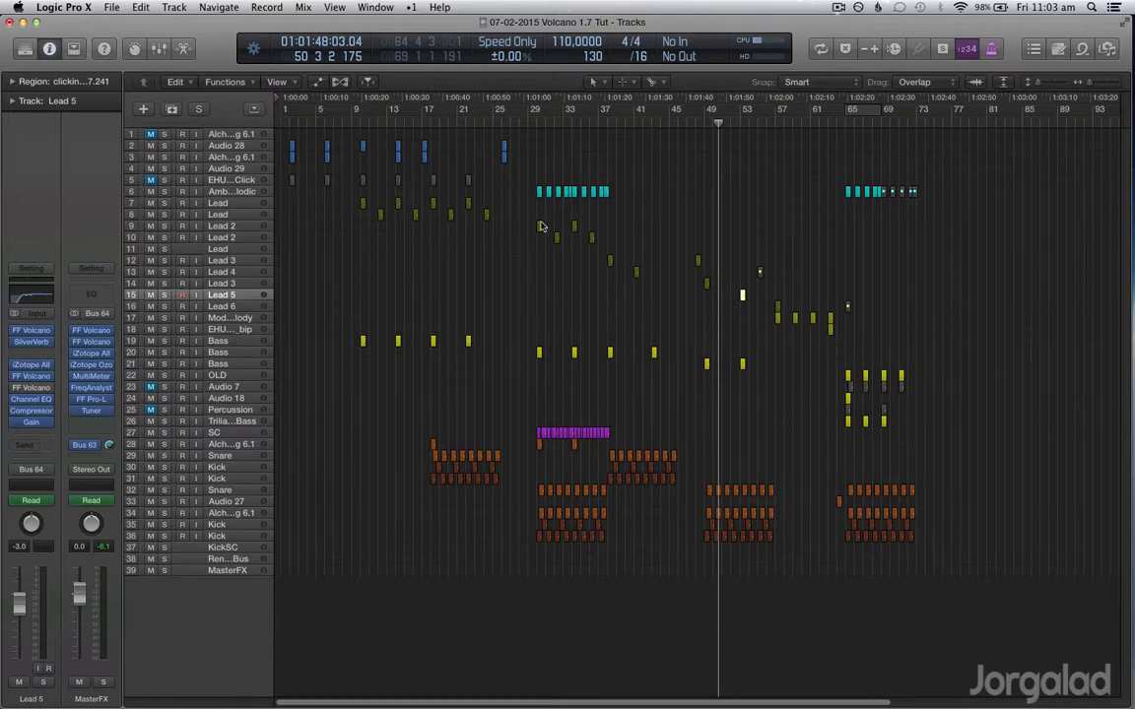
left_click(477, 120)
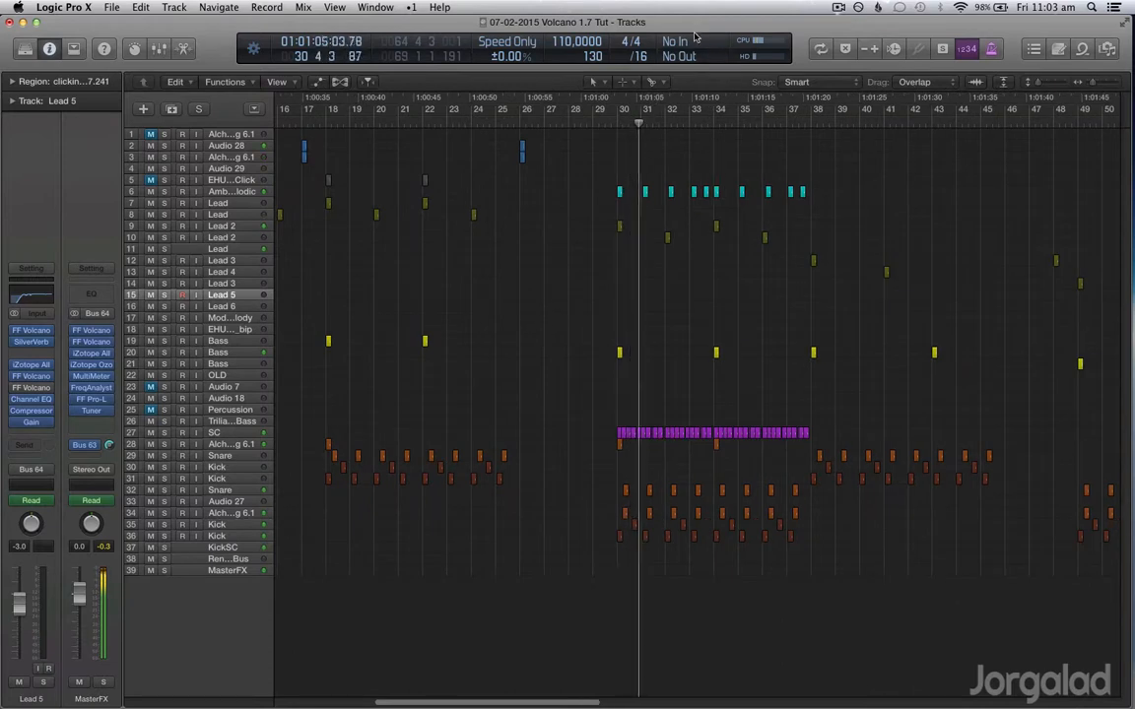
key("XF86AudioLowerVolume")
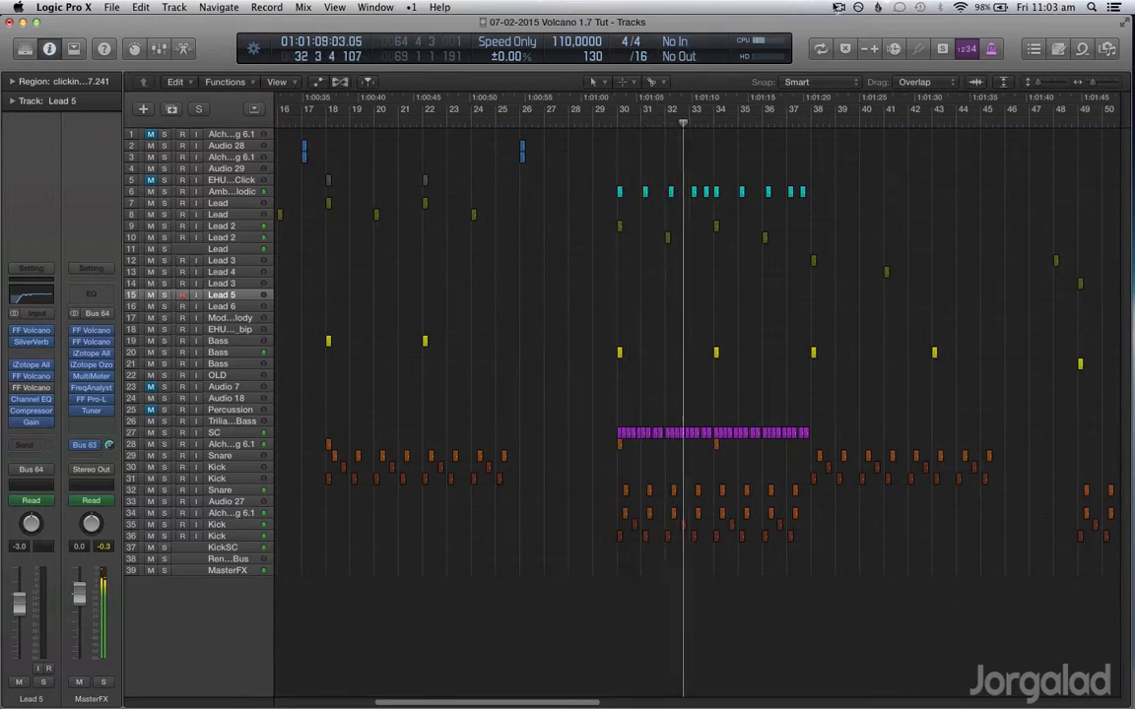
left_click(839, 8)
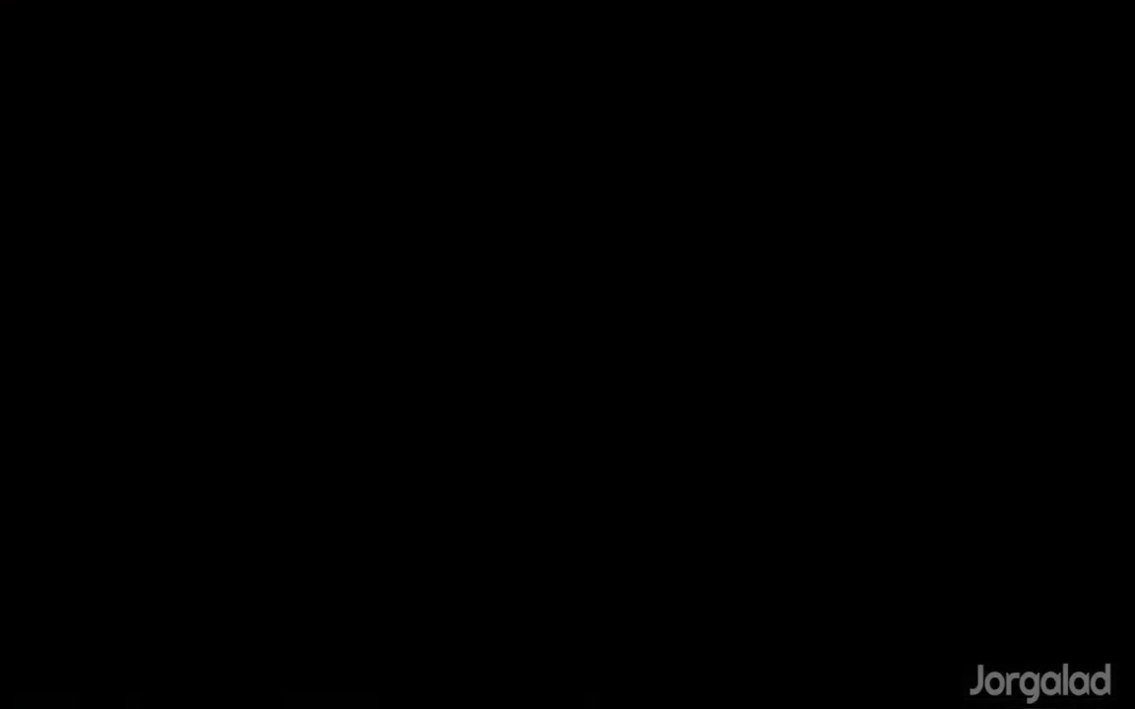